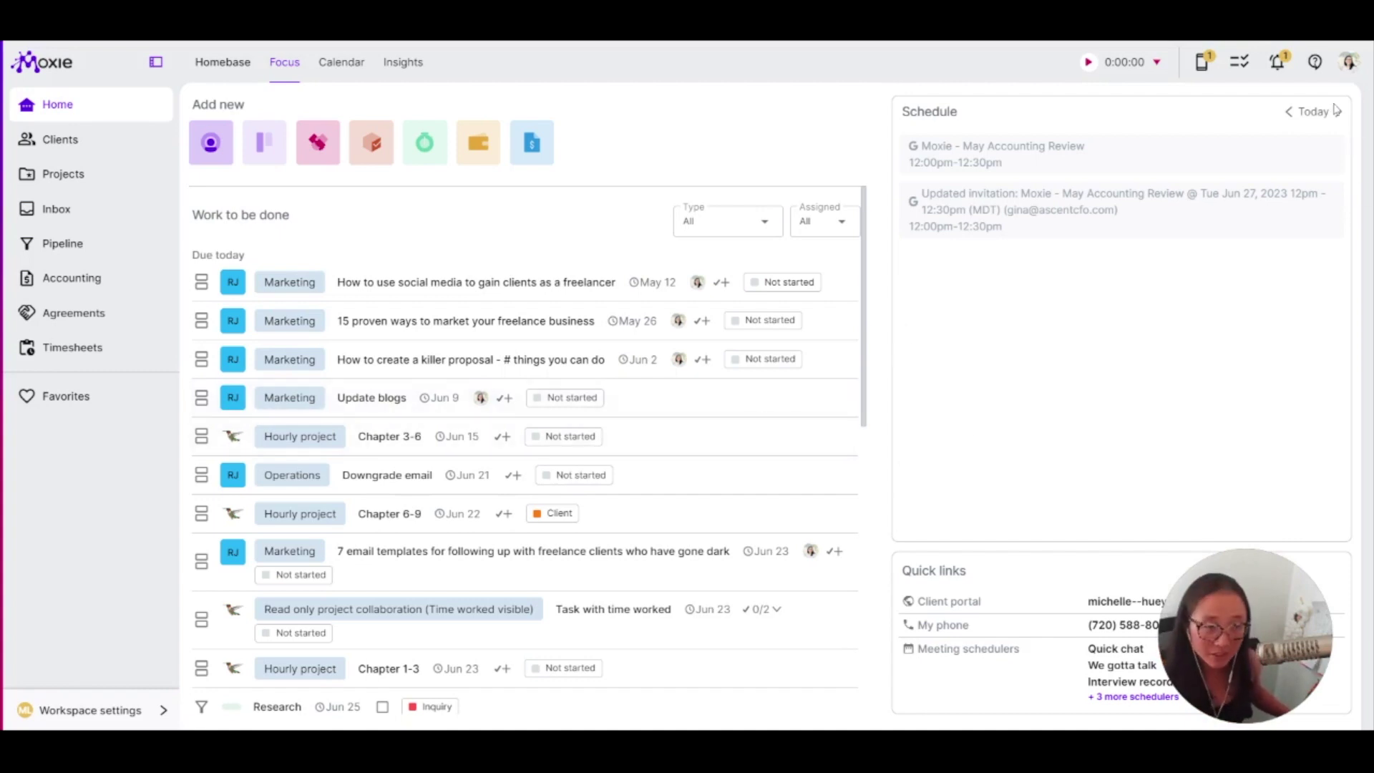
- Open the pipeline's Default to-dos: Research due in 2 days, Comment on social post in 5 days
click(1316, 63)
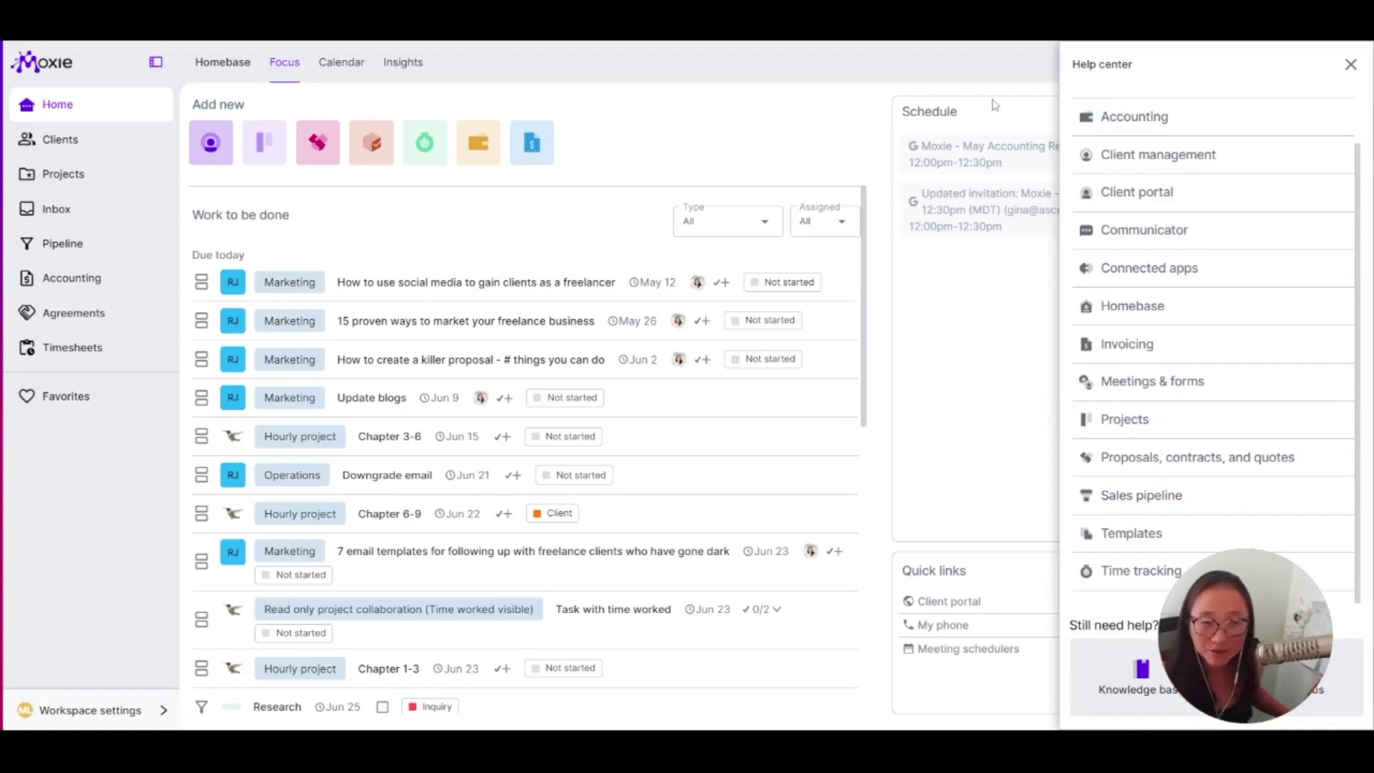
click(1350, 65)
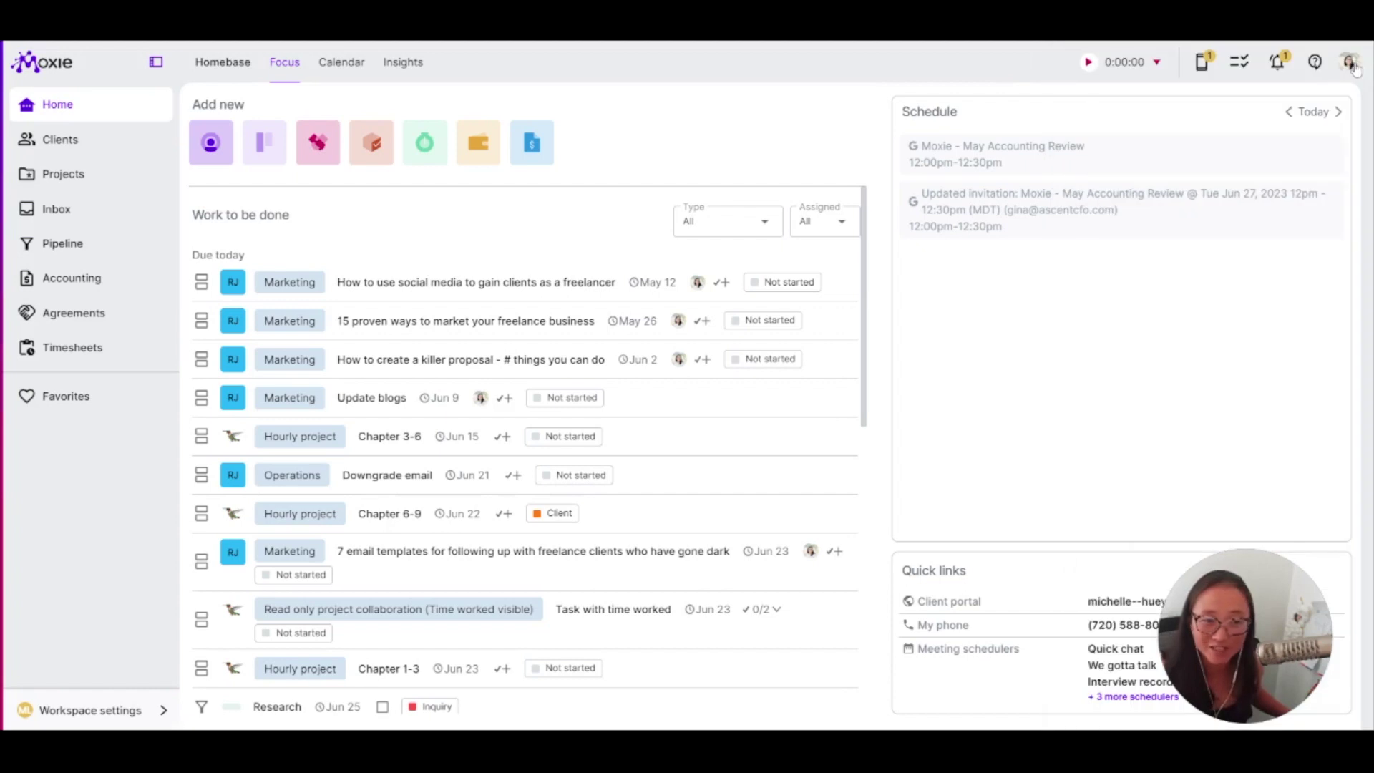
click(105, 715)
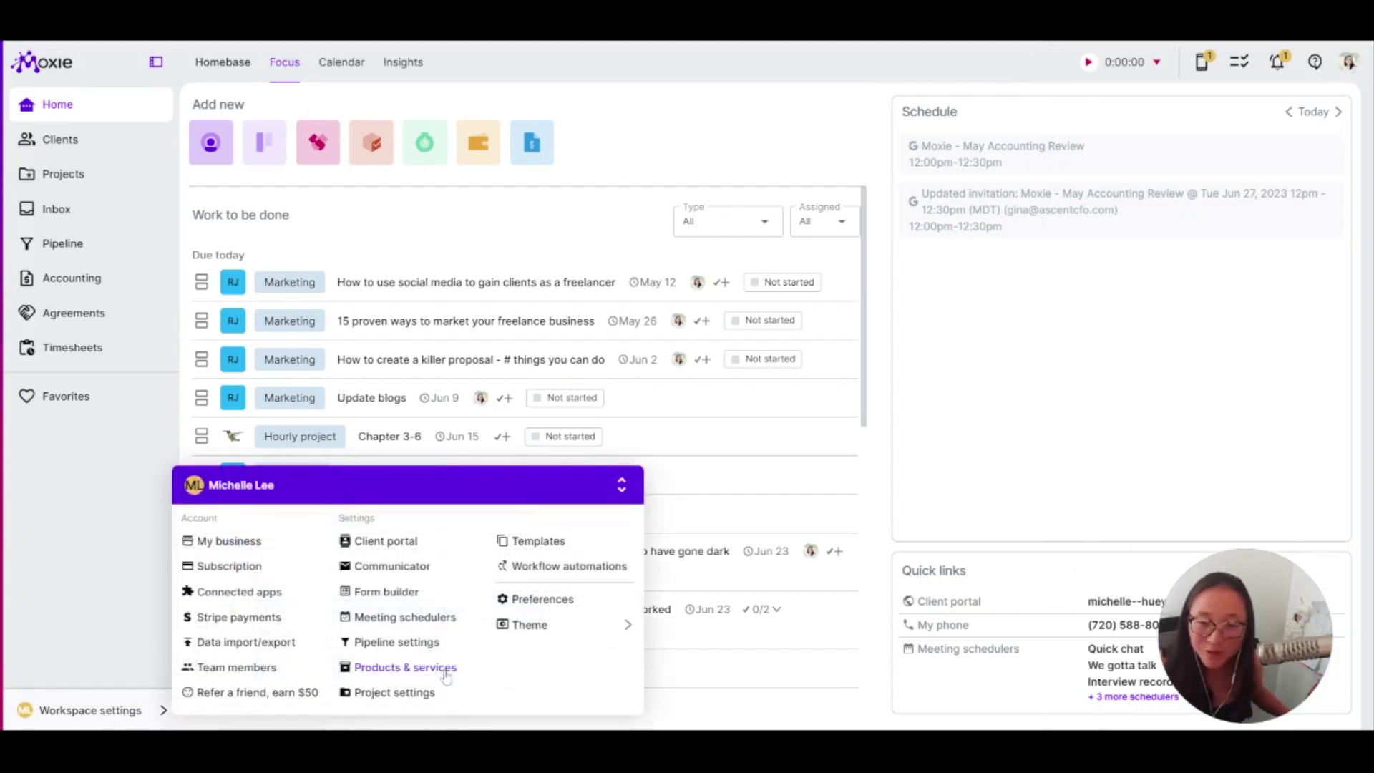
click(437, 645)
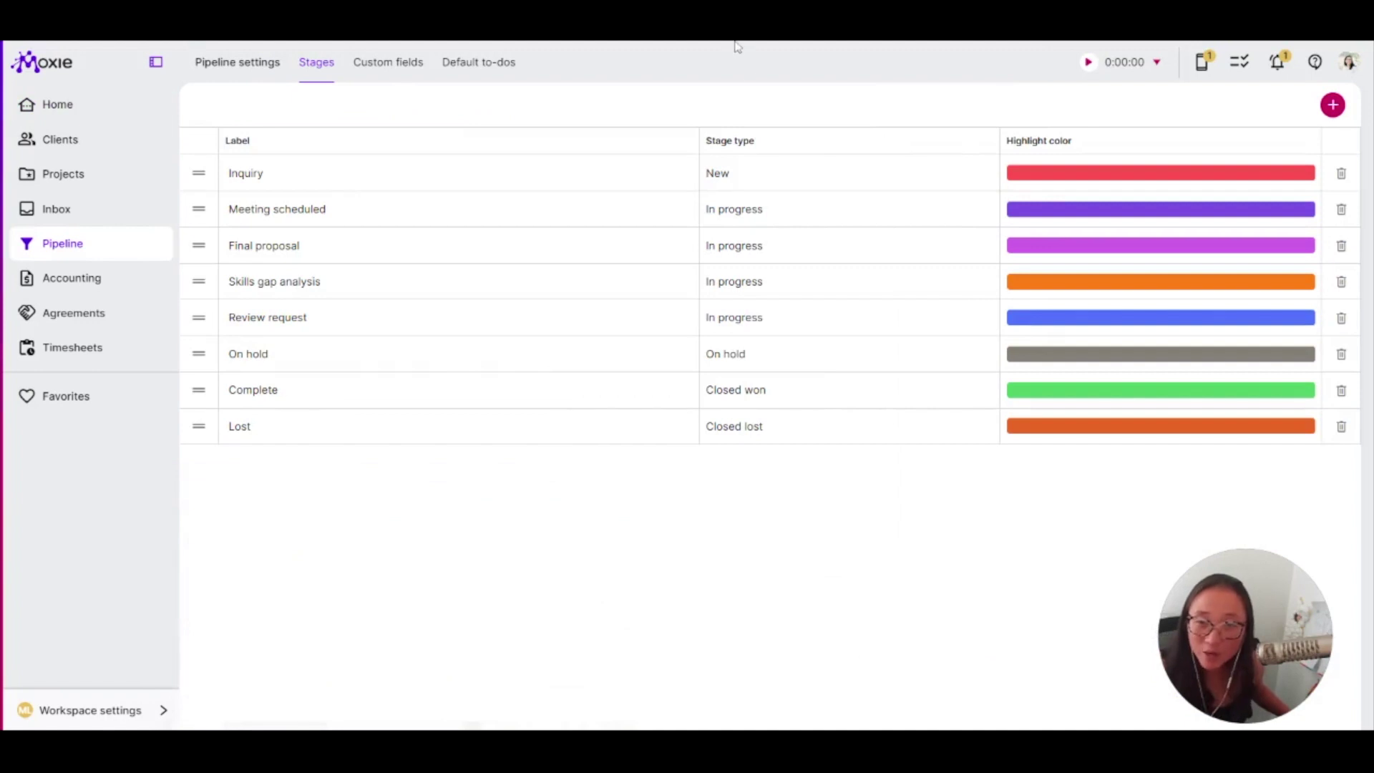
click(497, 68)
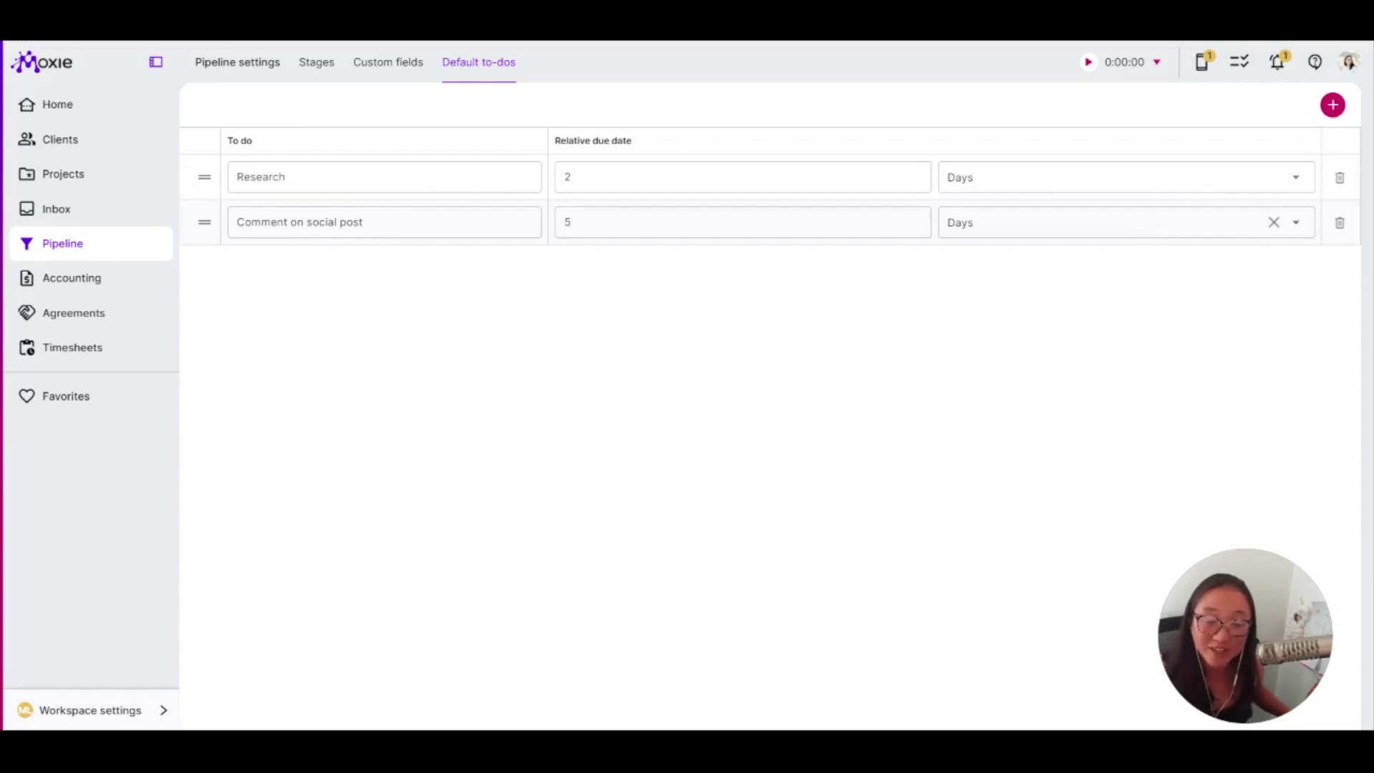
- Return to Home and find the Inquiry-tagged Research to-do, due Jun 25, in the work list
click(63, 107)
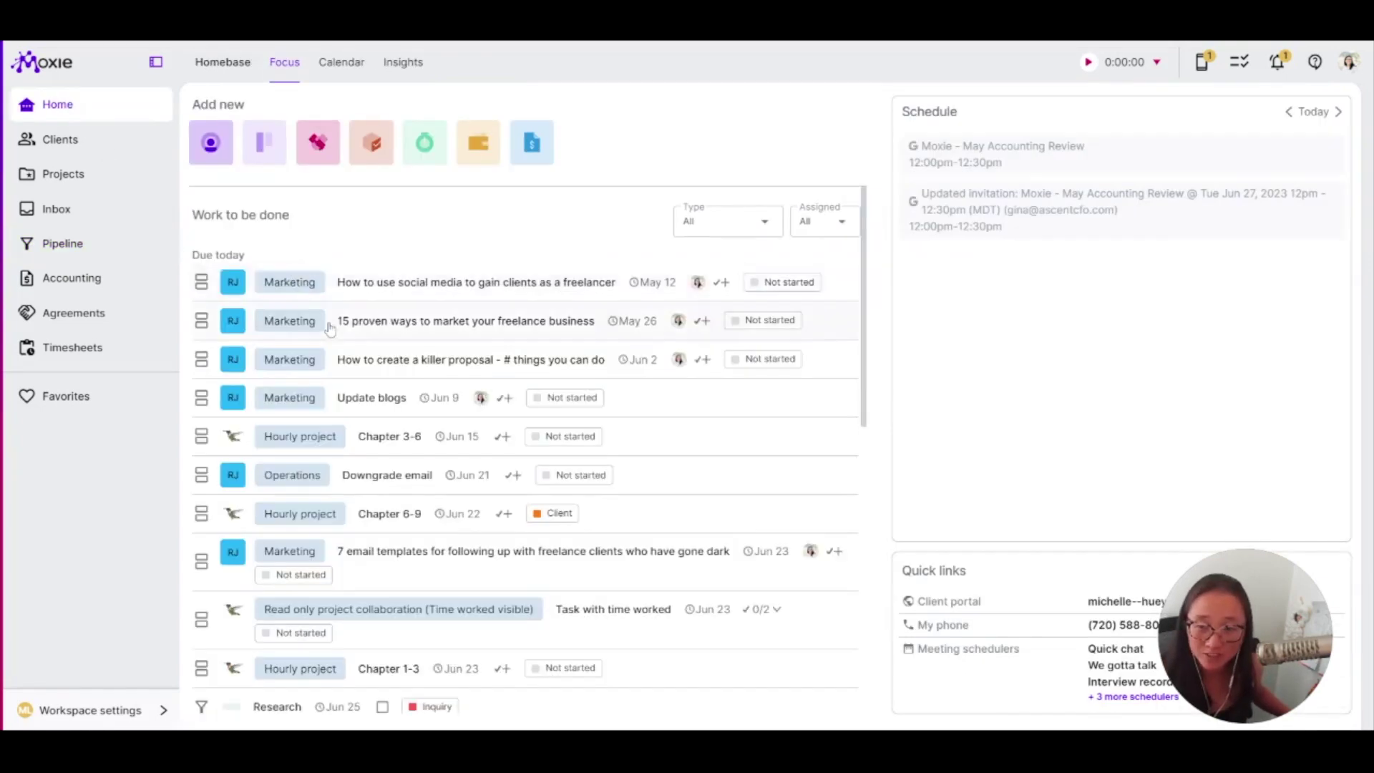
scroll(501, 486, down, 5)
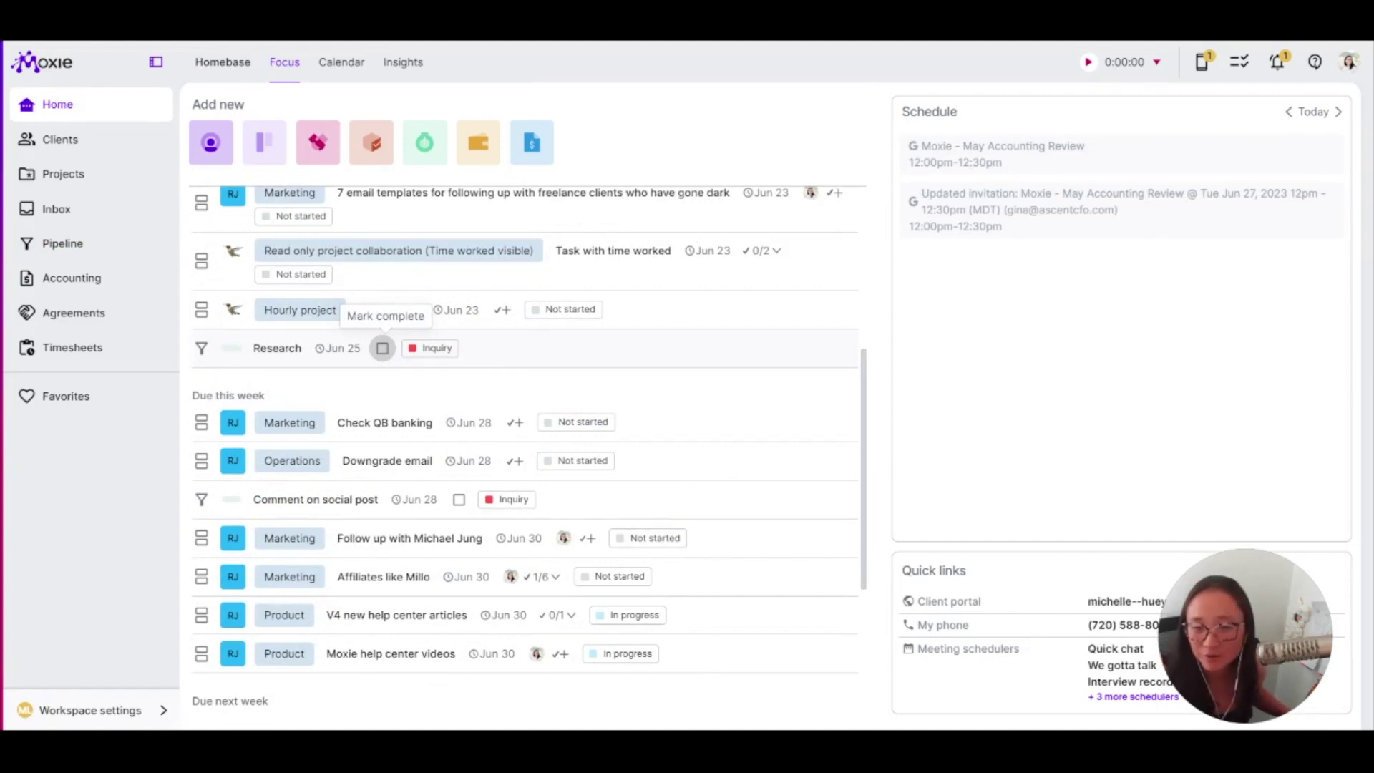
scroll(444, 465, up, 5)
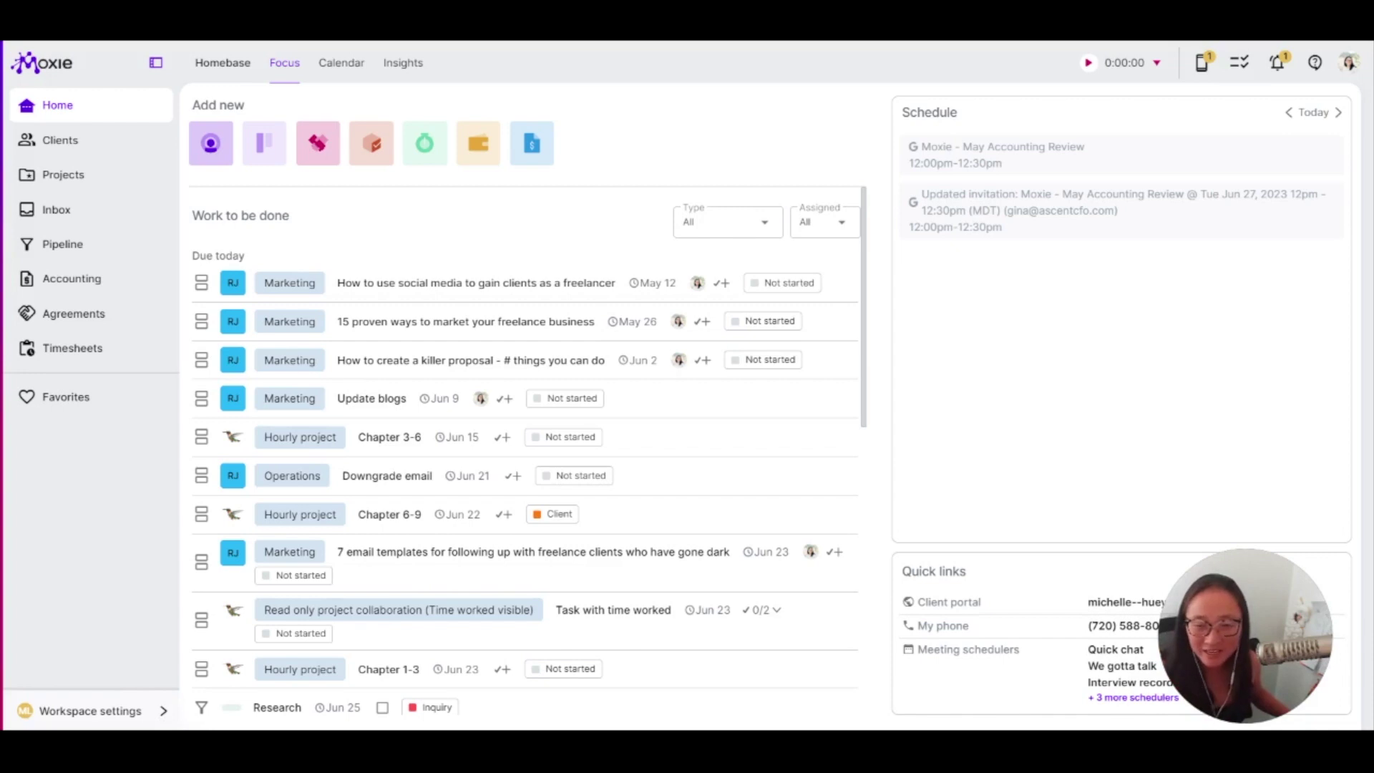
- Start a new workflow automation named Form
click(137, 712)
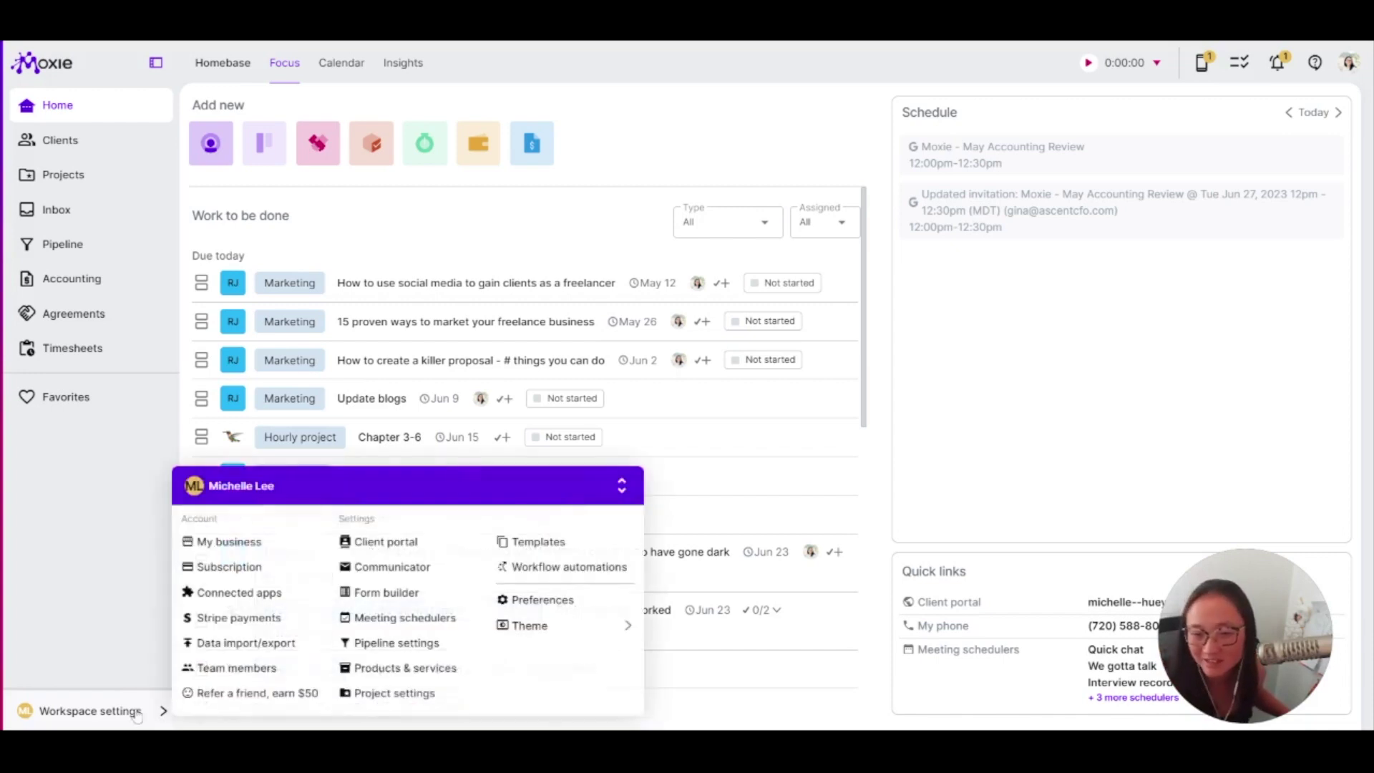
click(555, 569)
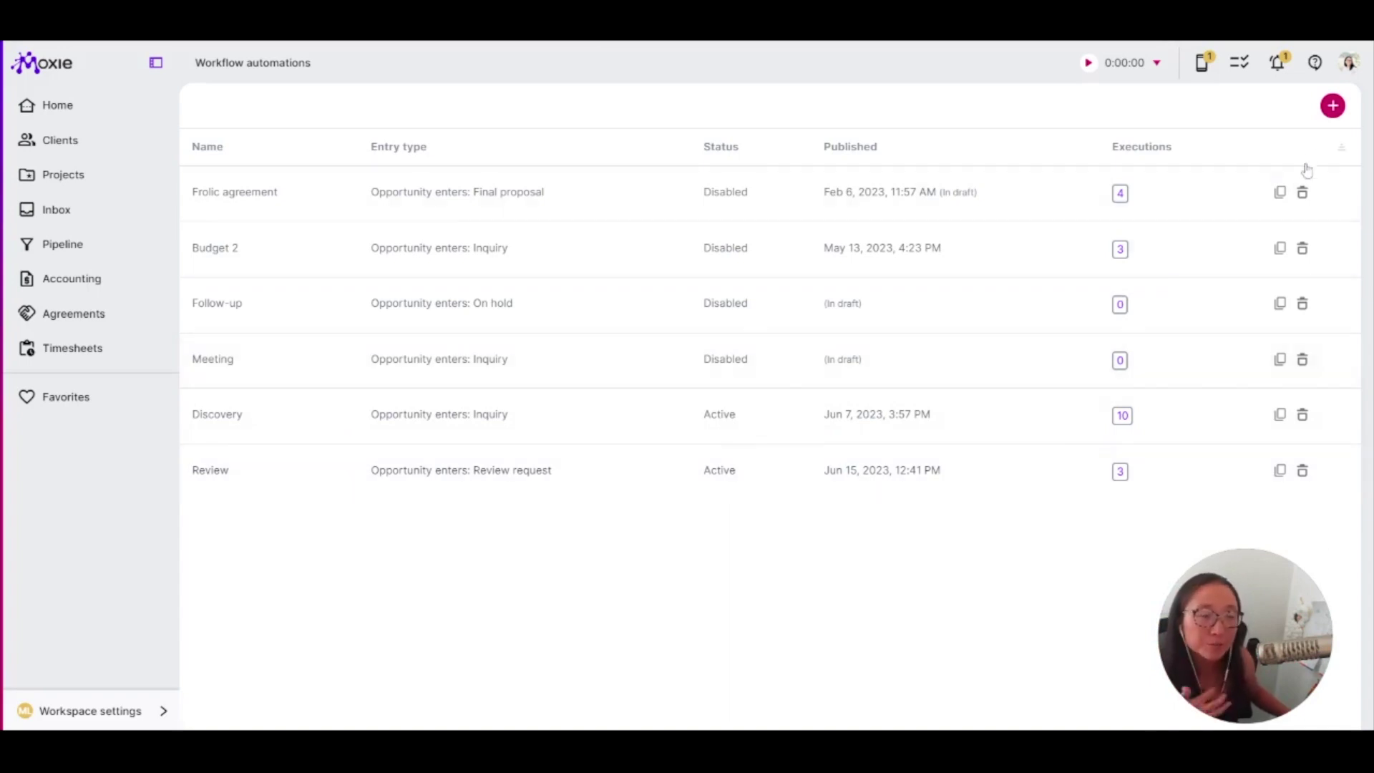
click(1332, 105)
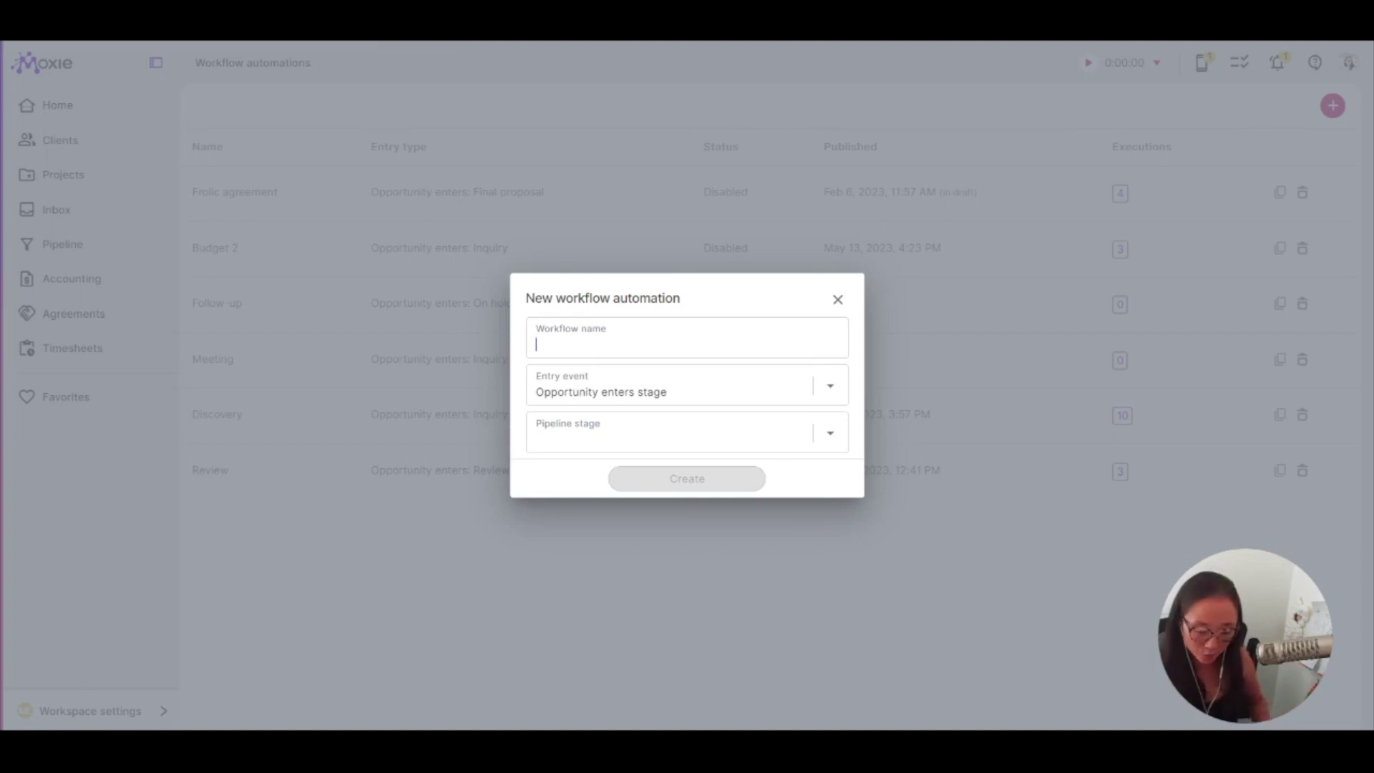
text(FOrm)
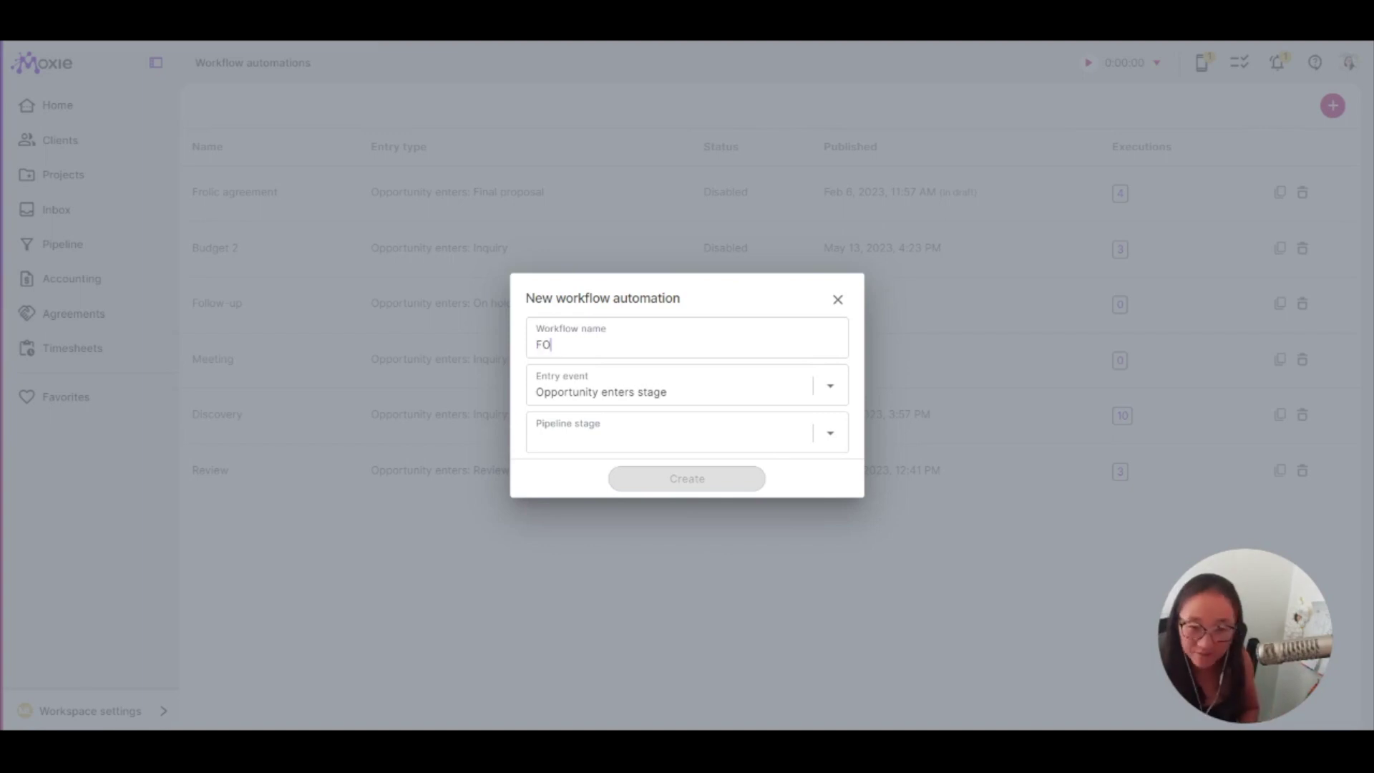
key(BackSpace)
key(BackSpace)
key(BackSpace)
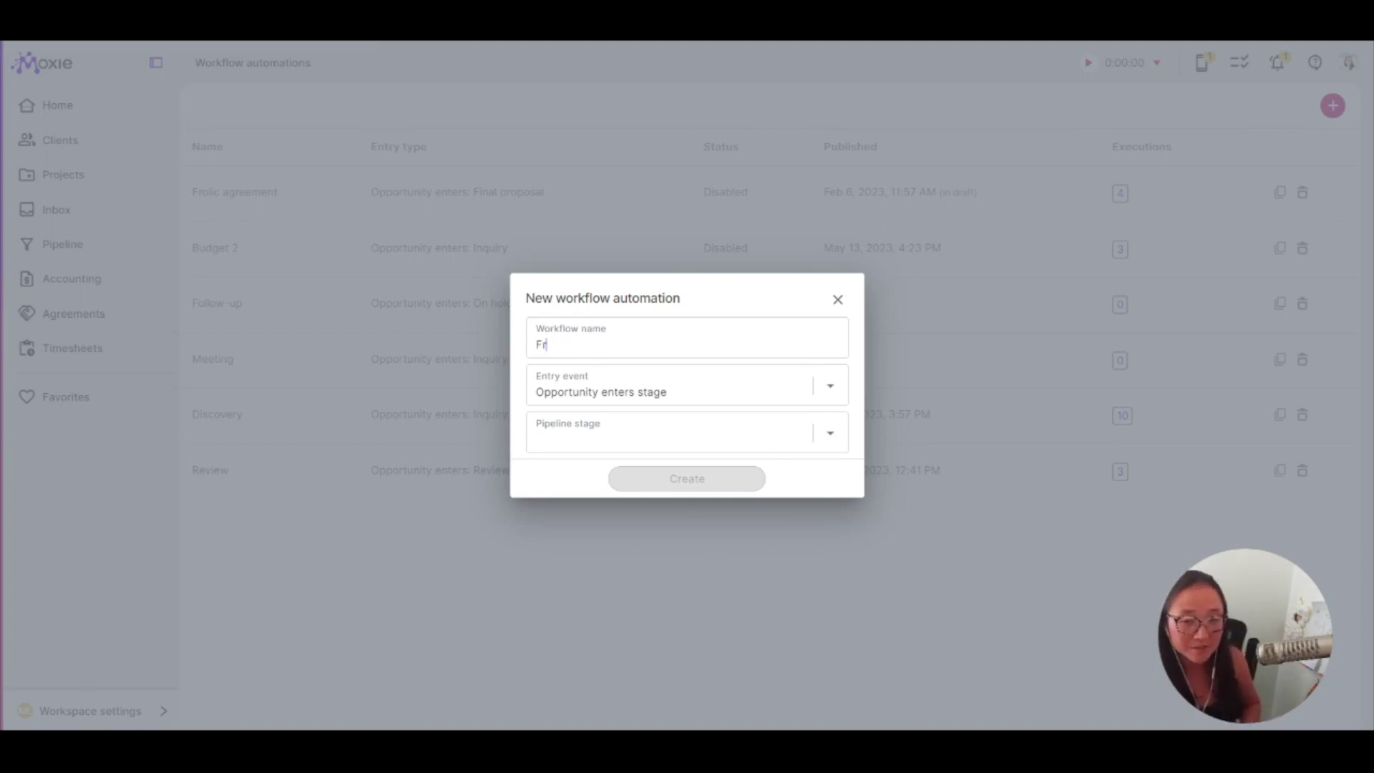
text(orm)
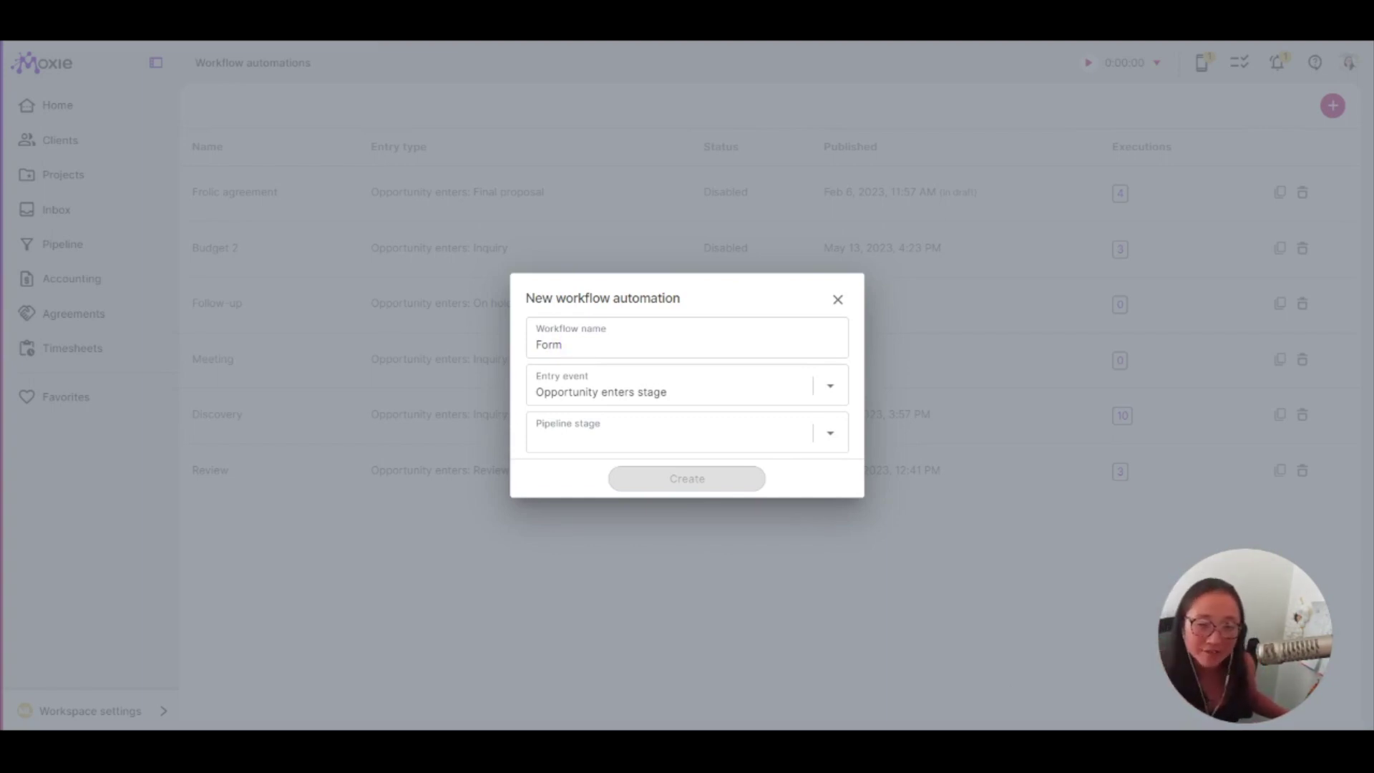
- Trigger it on Opportunity enters stage: Skills gap analysis, and create the workflow
click(830, 389)
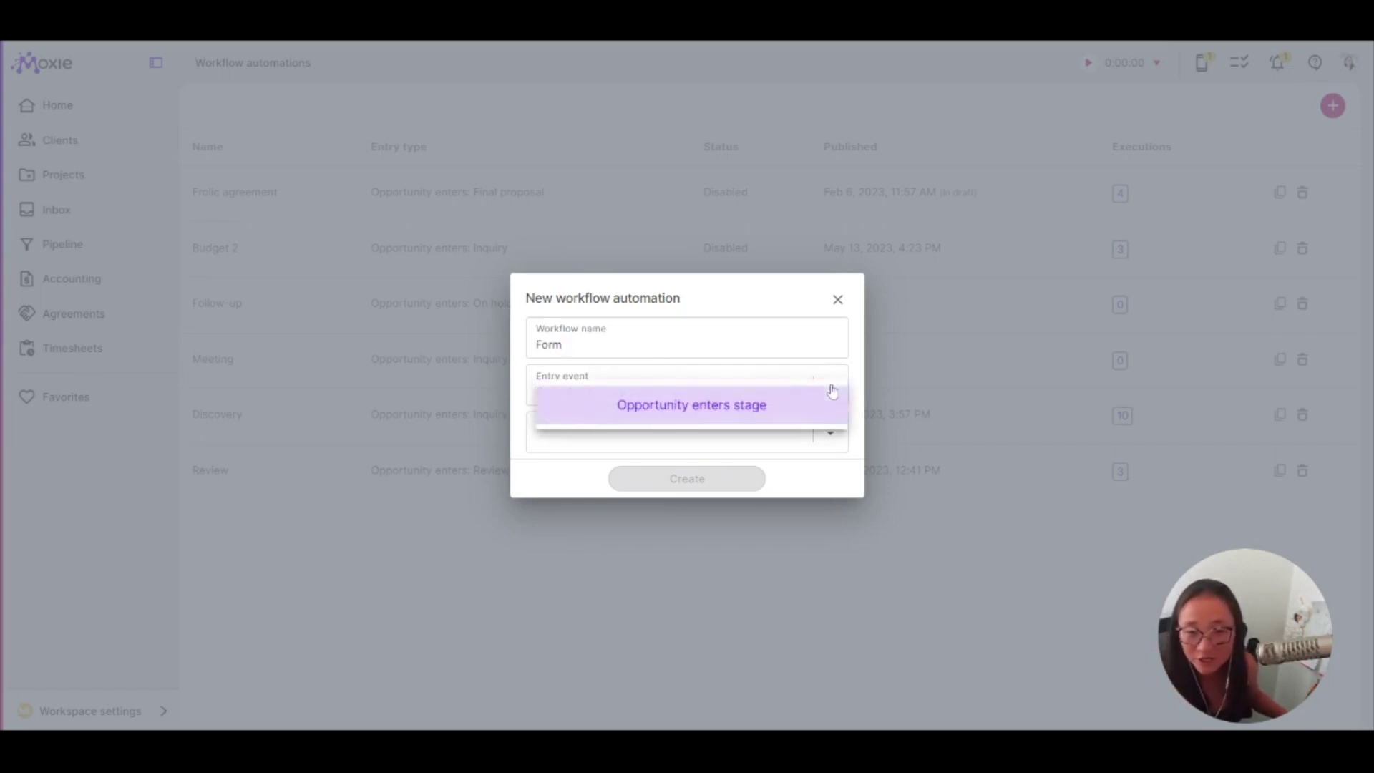
click(739, 412)
click(832, 435)
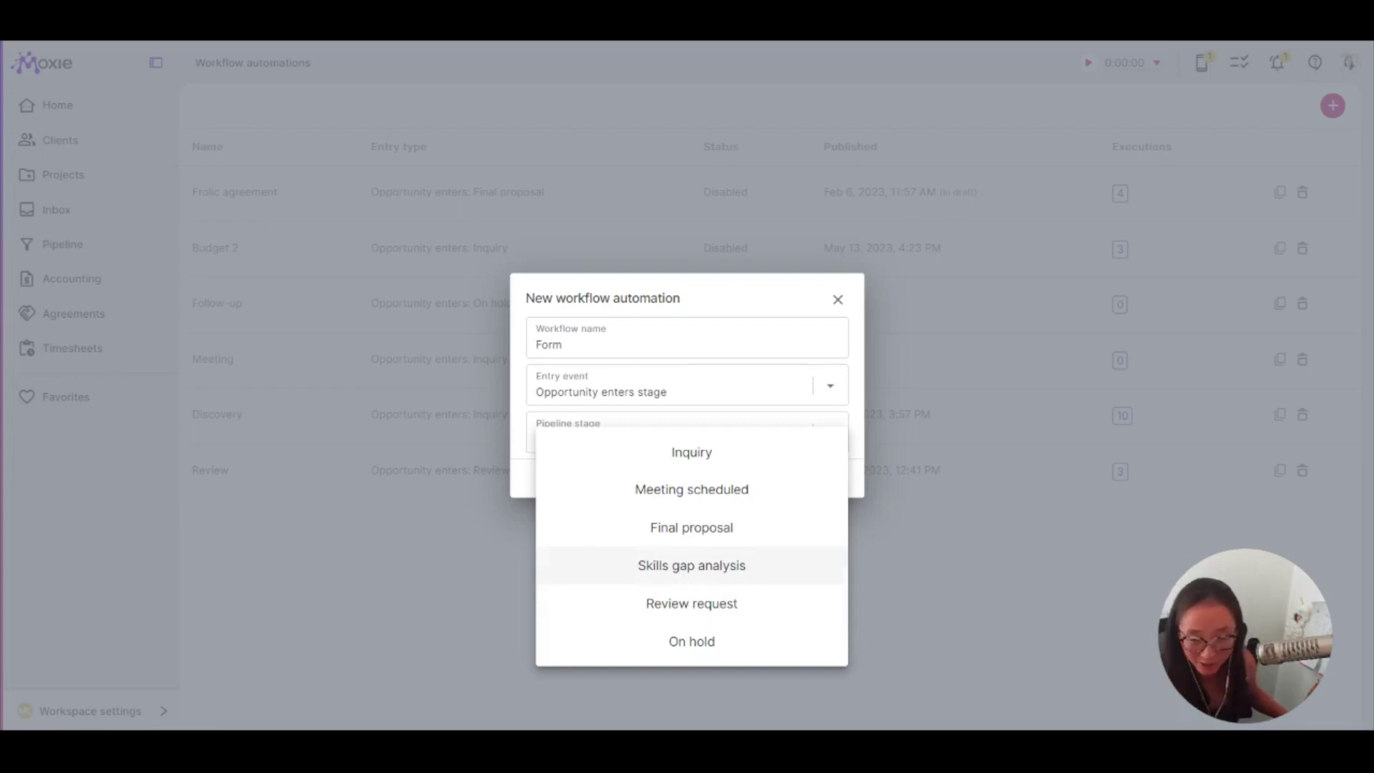
click(715, 569)
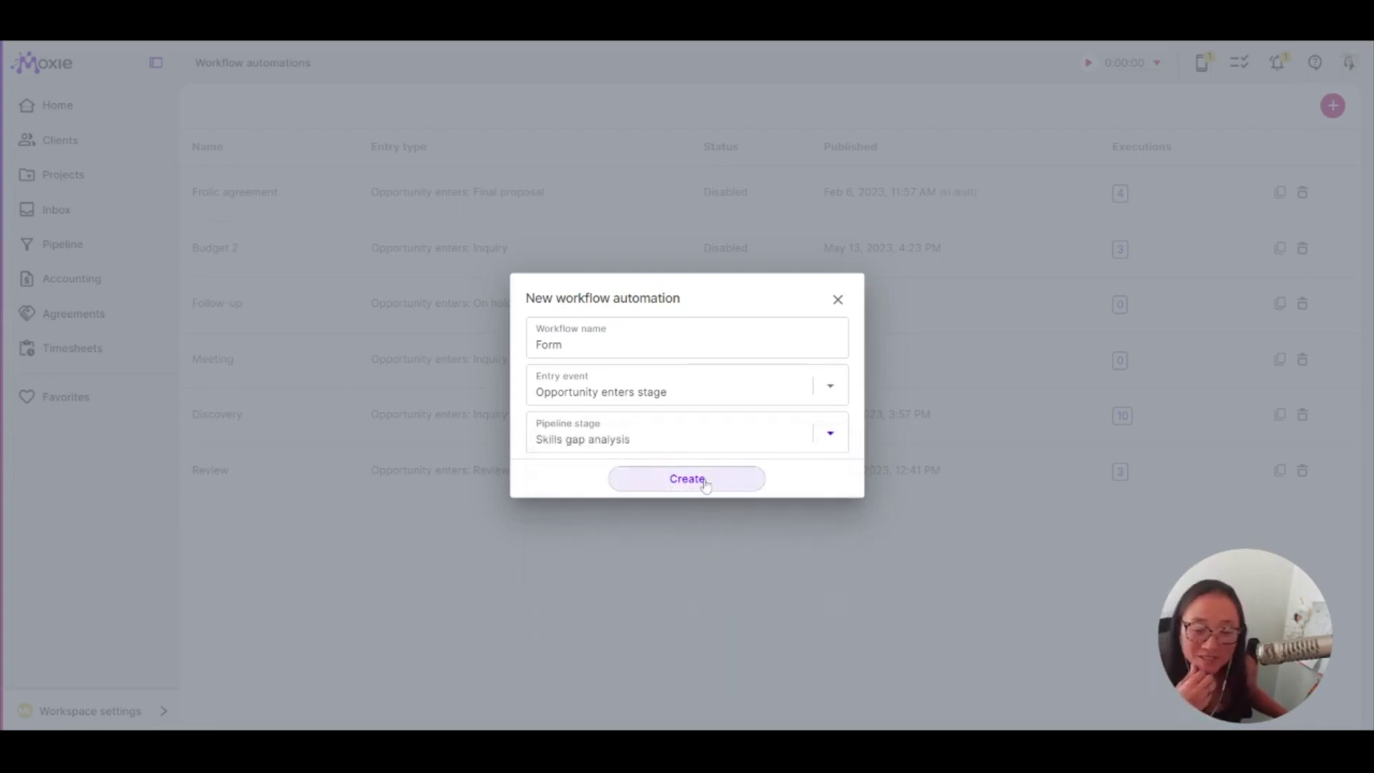
click(704, 484)
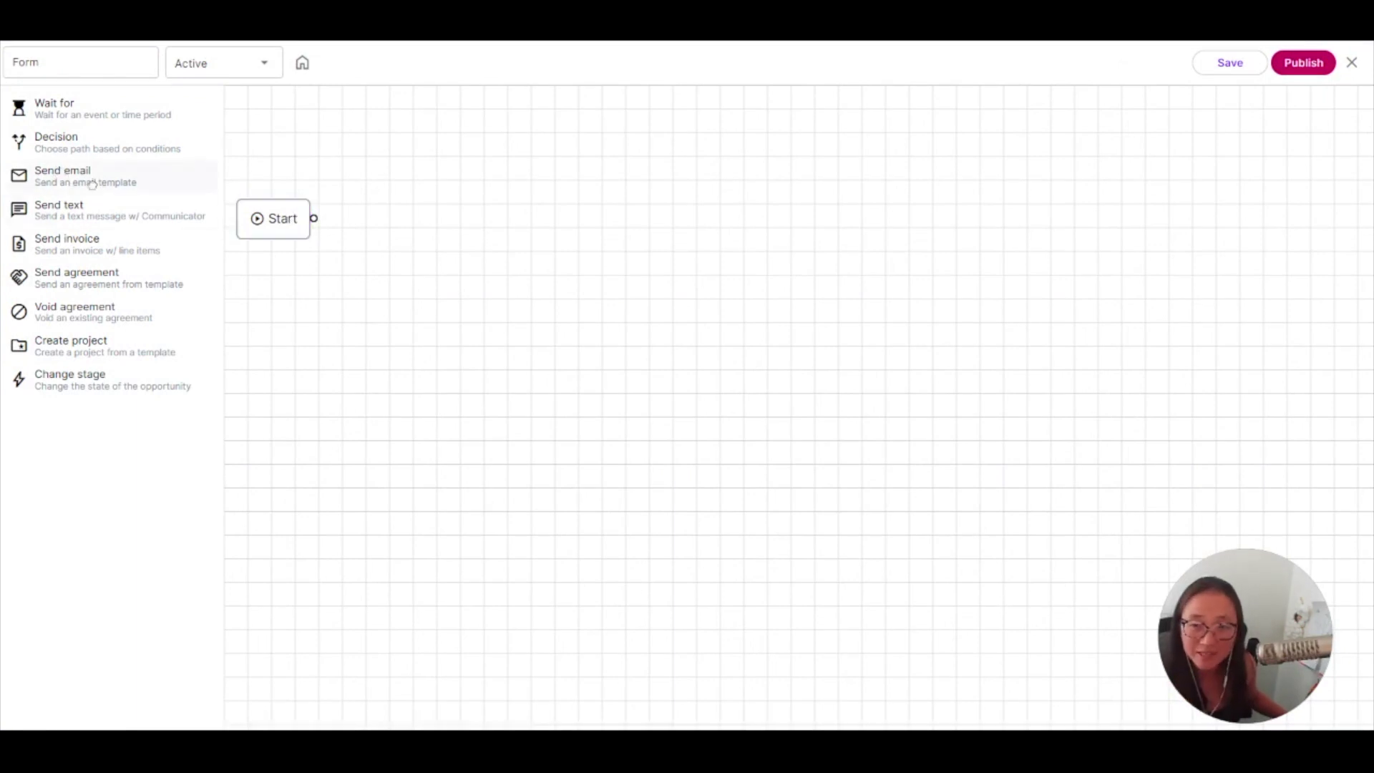
- Add a Send email step with the sender address set and recipients {{Contacts.All}}
drag(92, 183, 464, 245)
click(465, 247)
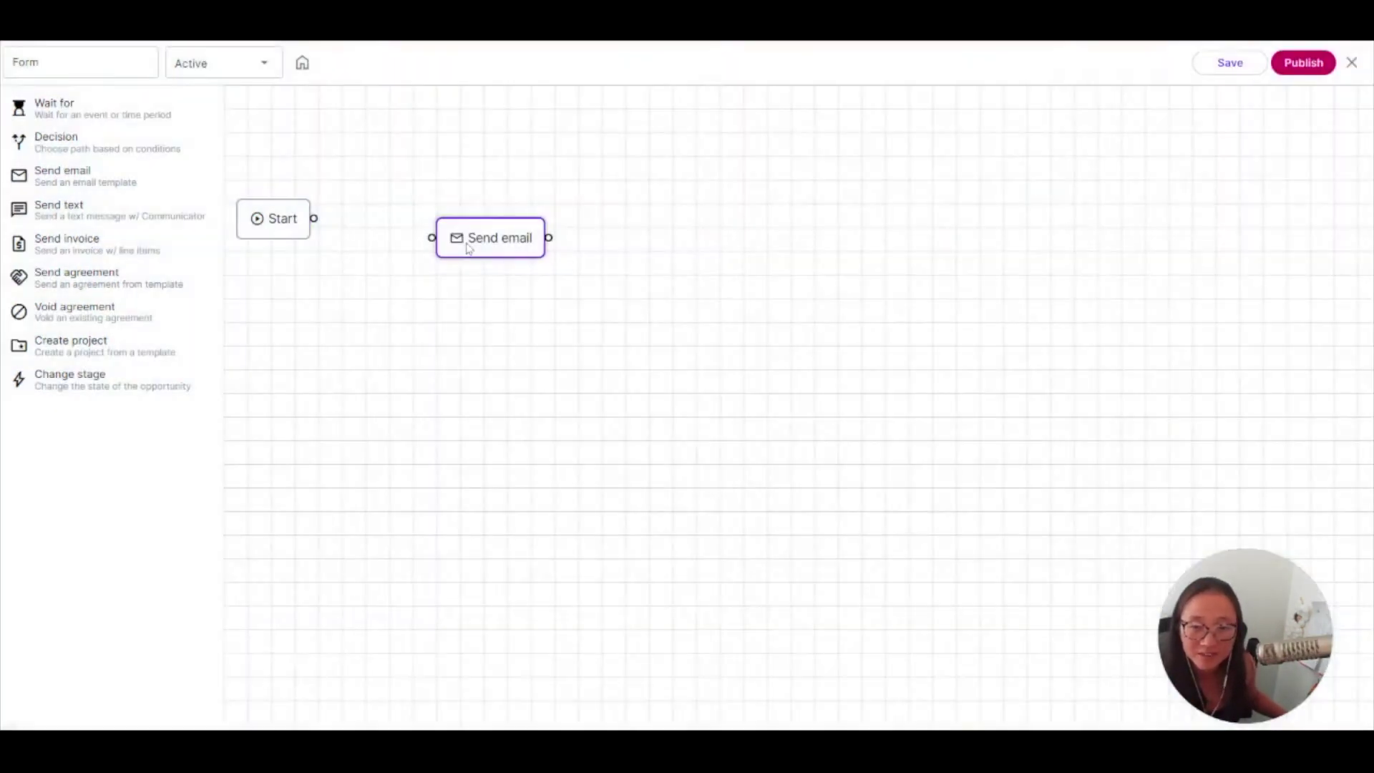
click(469, 248)
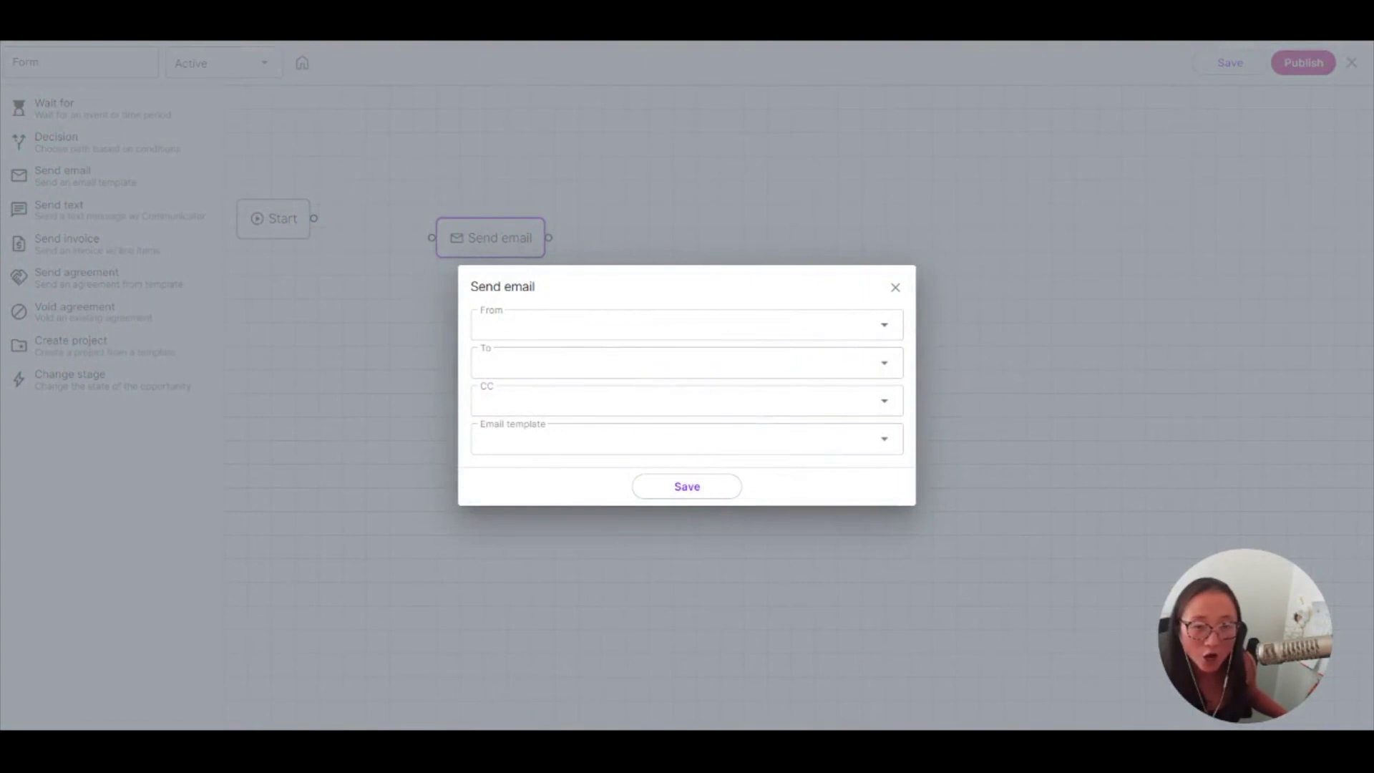
click(884, 325)
click(819, 363)
click(819, 363)
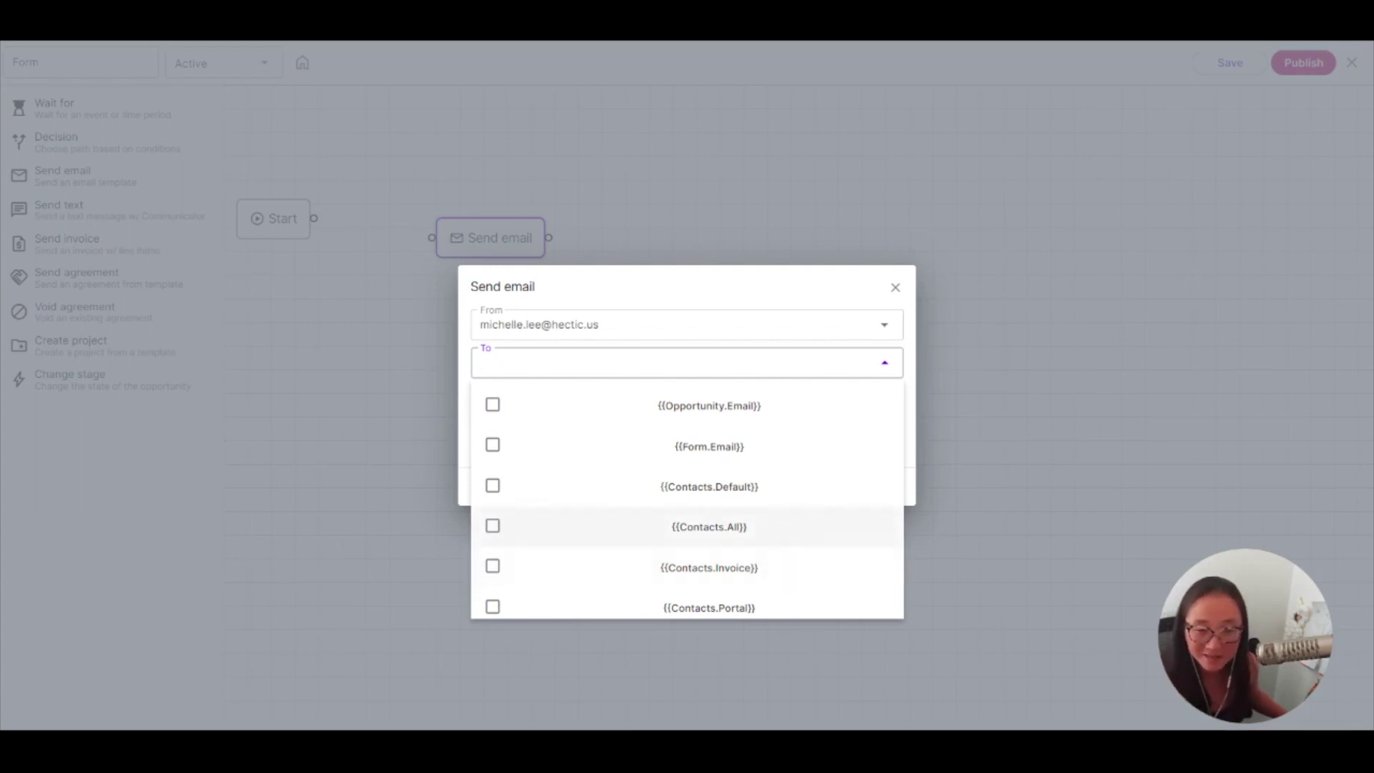
click(773, 527)
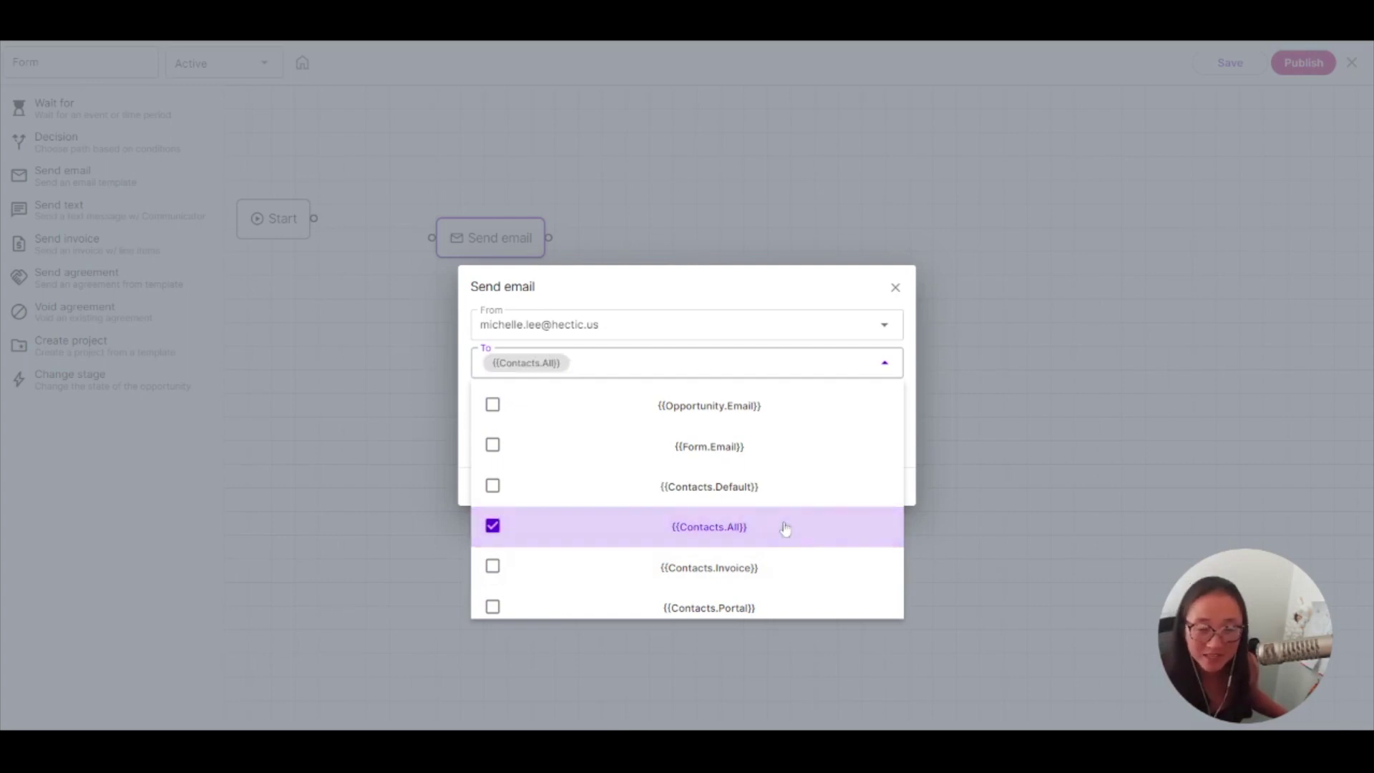
click(785, 292)
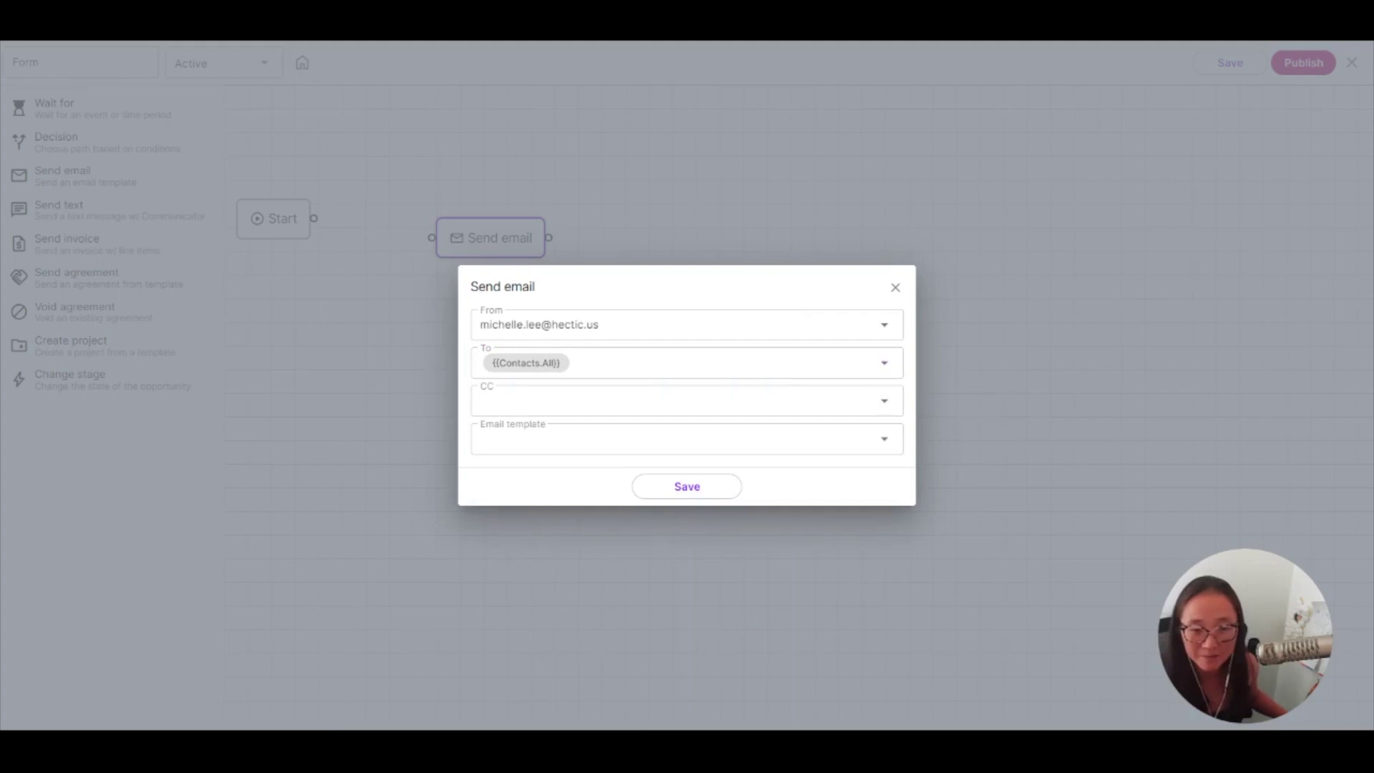
- Use the Skills gap form template (subject Please complete this analysis) and save the step
click(844, 439)
scroll(793, 587, down, 2)
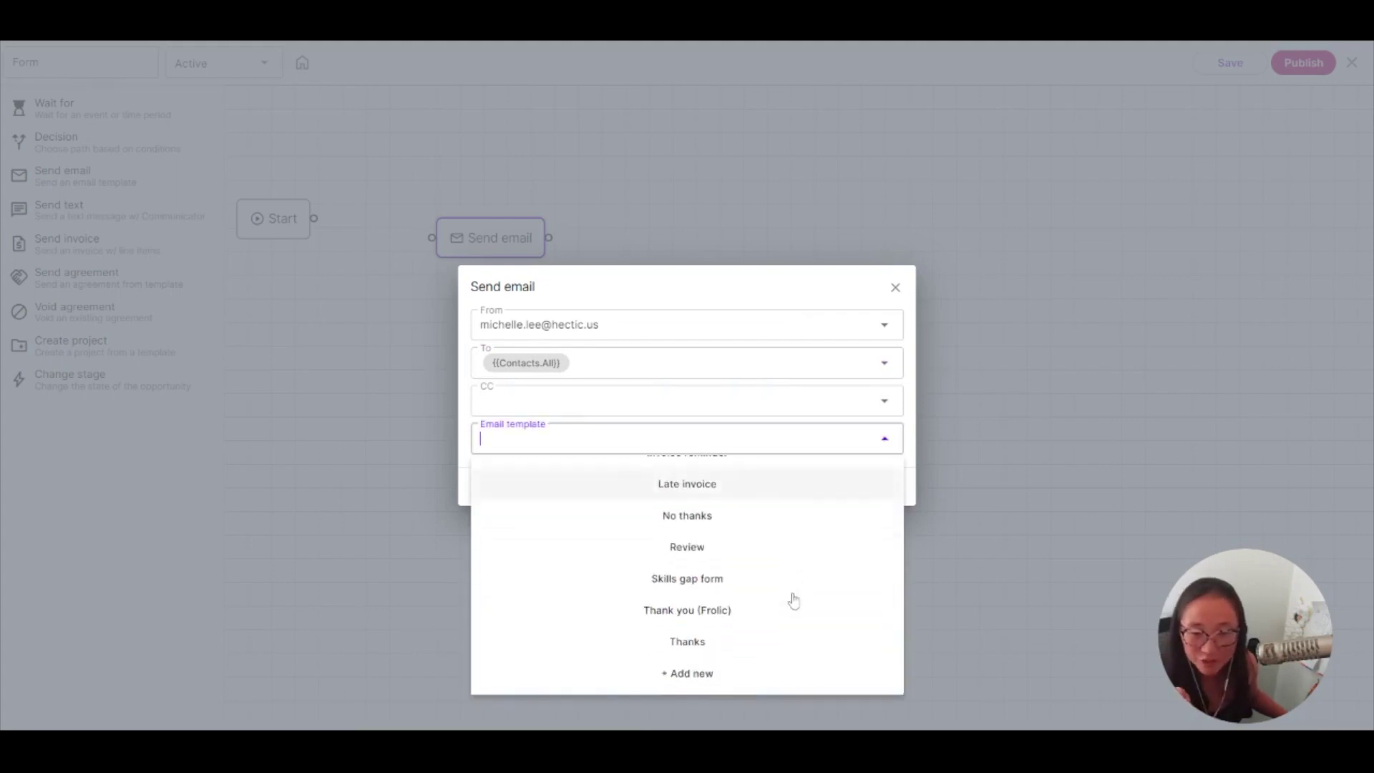
click(764, 593)
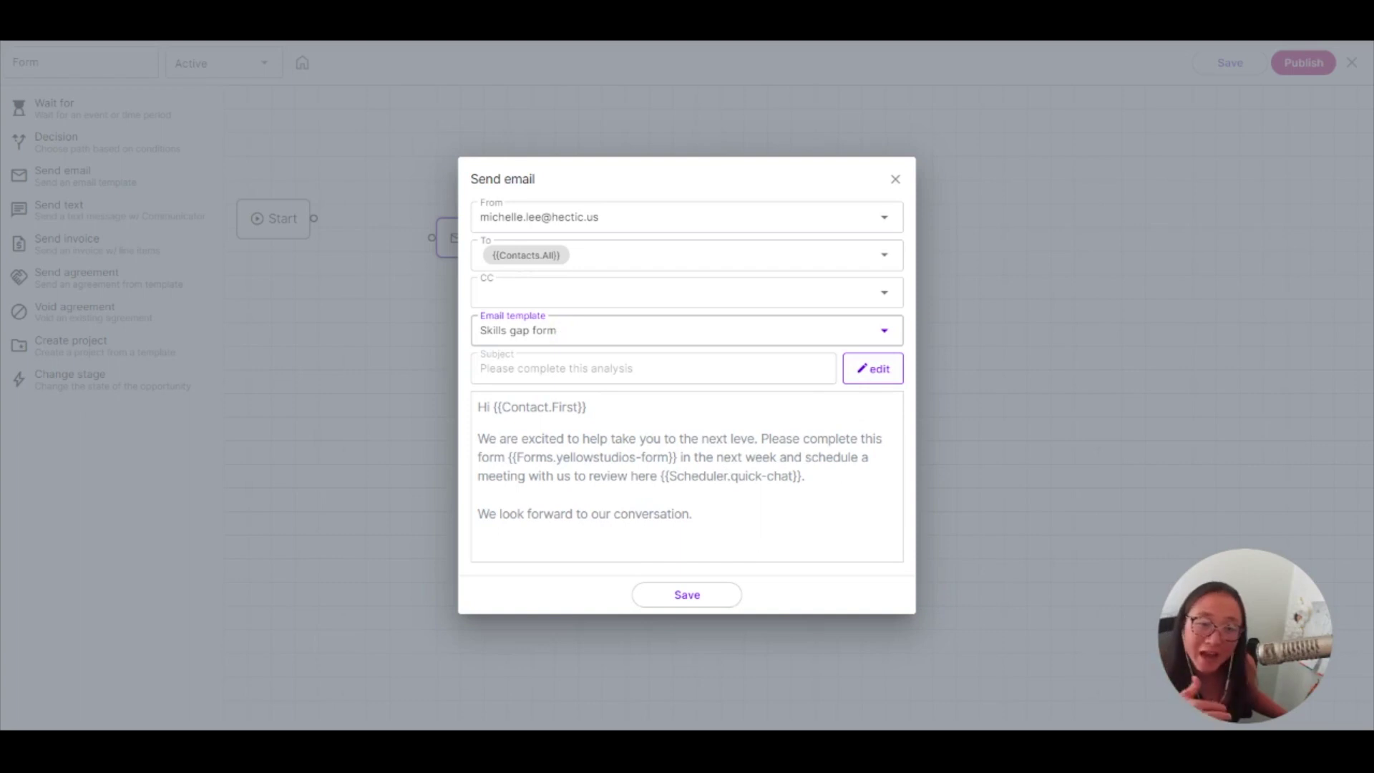
click(879, 377)
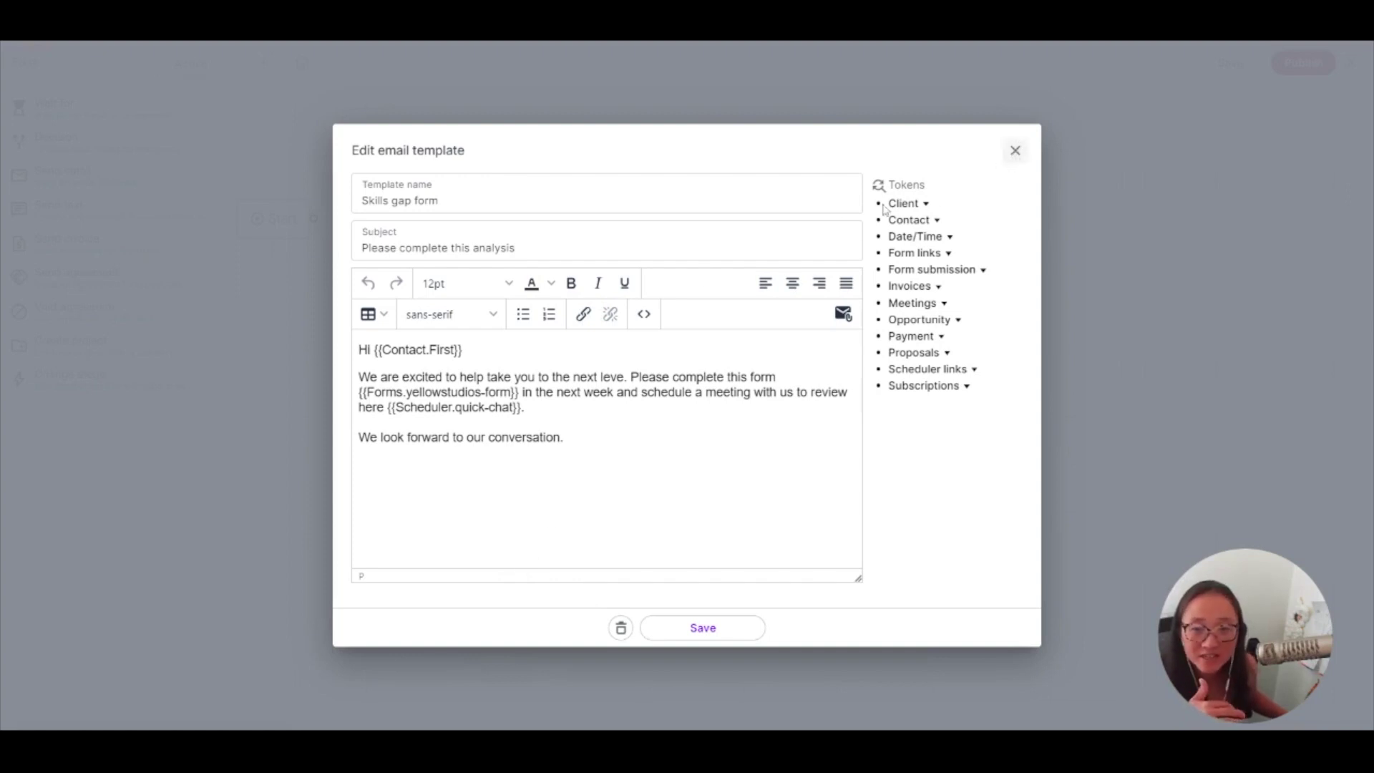
click(1017, 155)
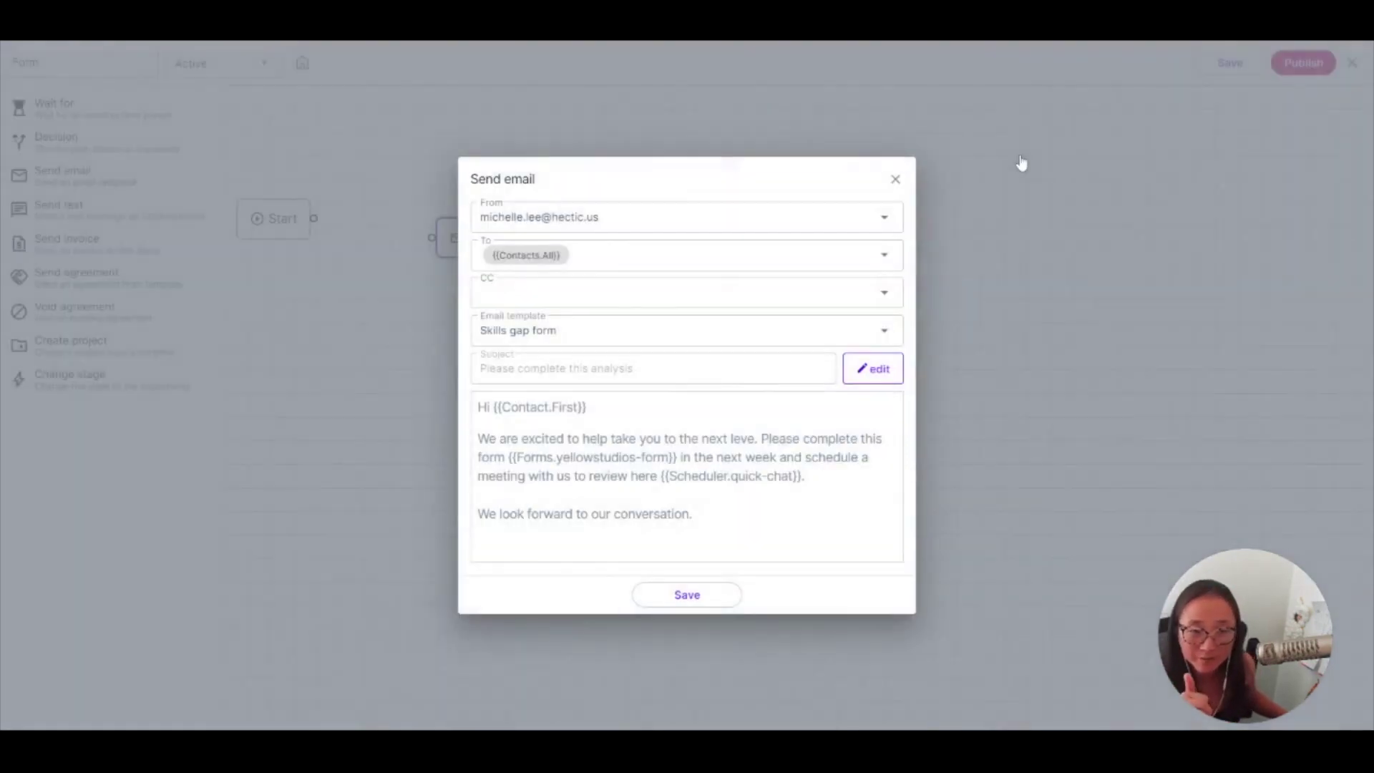
click(691, 596)
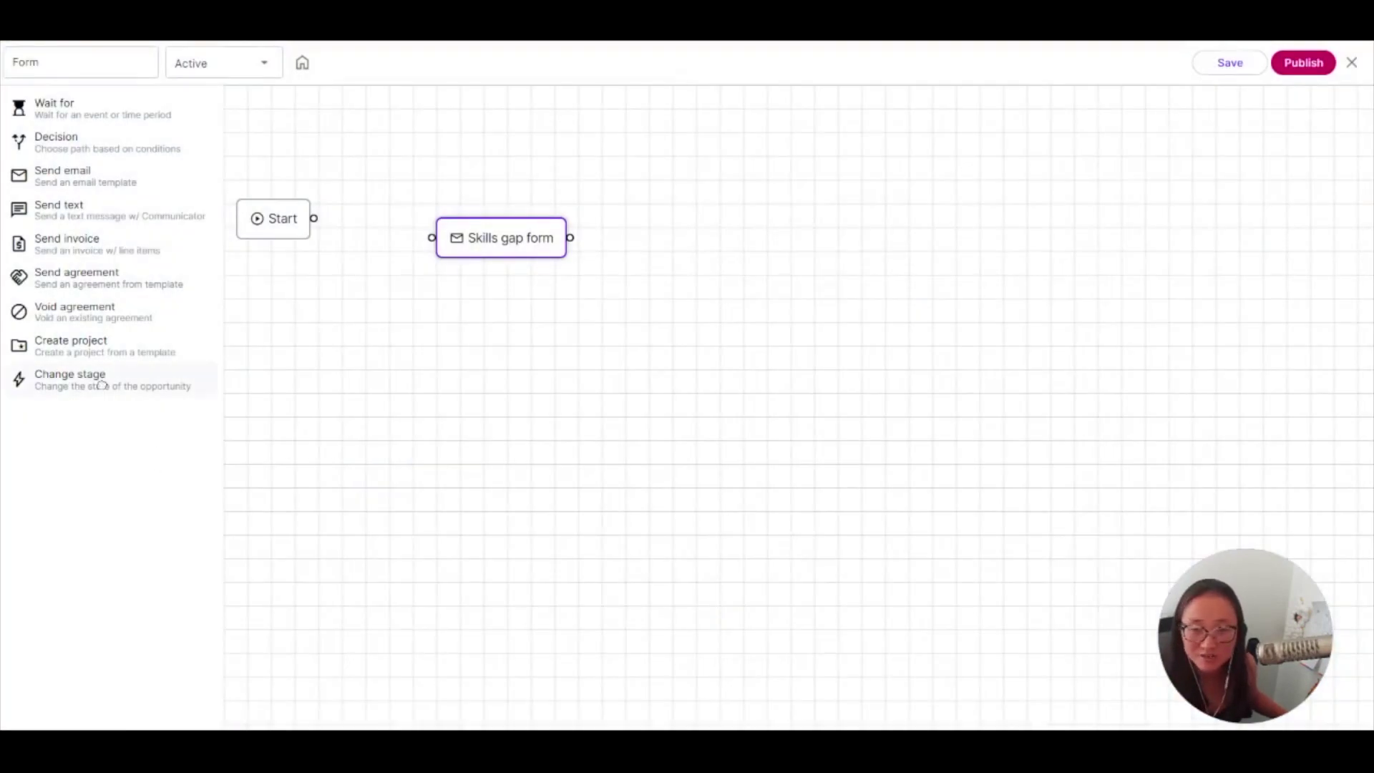
- Add a change-stage step set to On hold and save it
drag(101, 384, 677, 259)
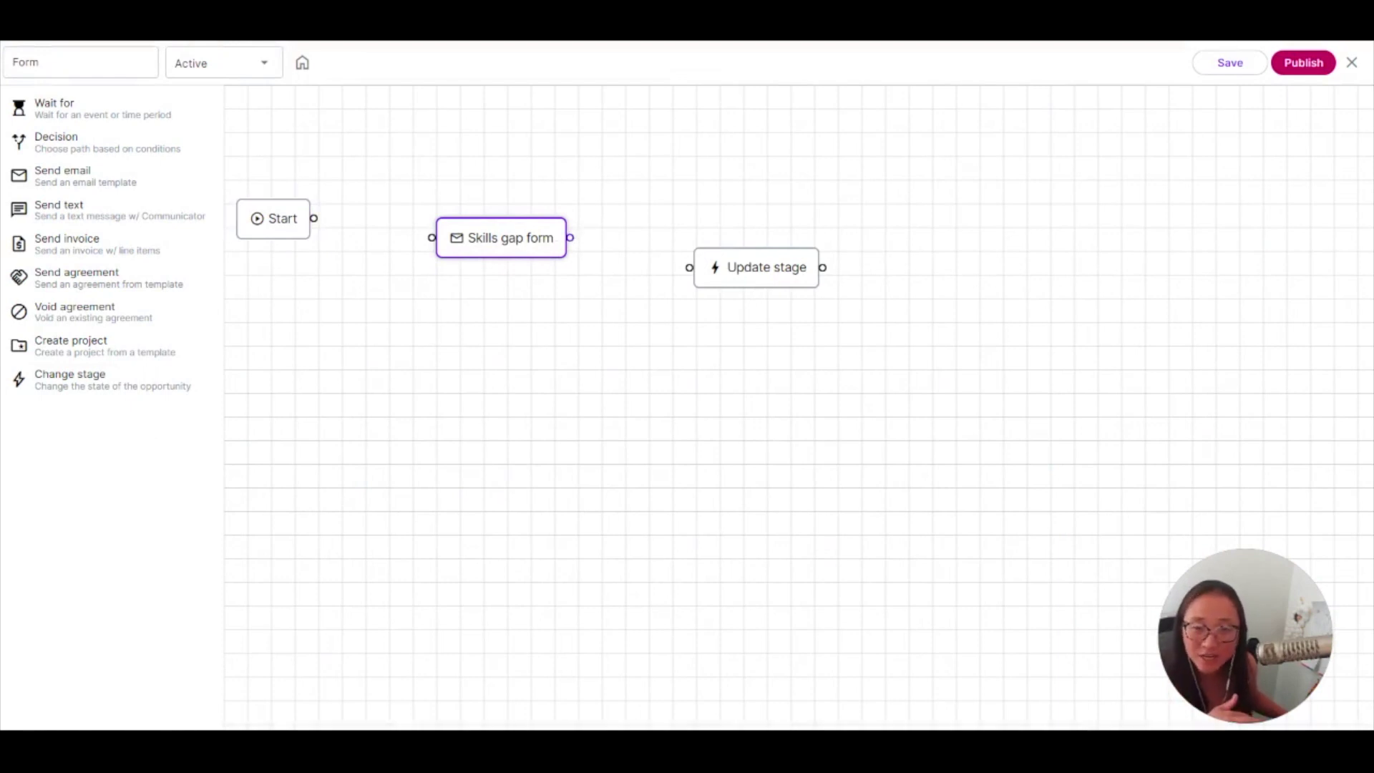
drag(571, 239, 694, 270)
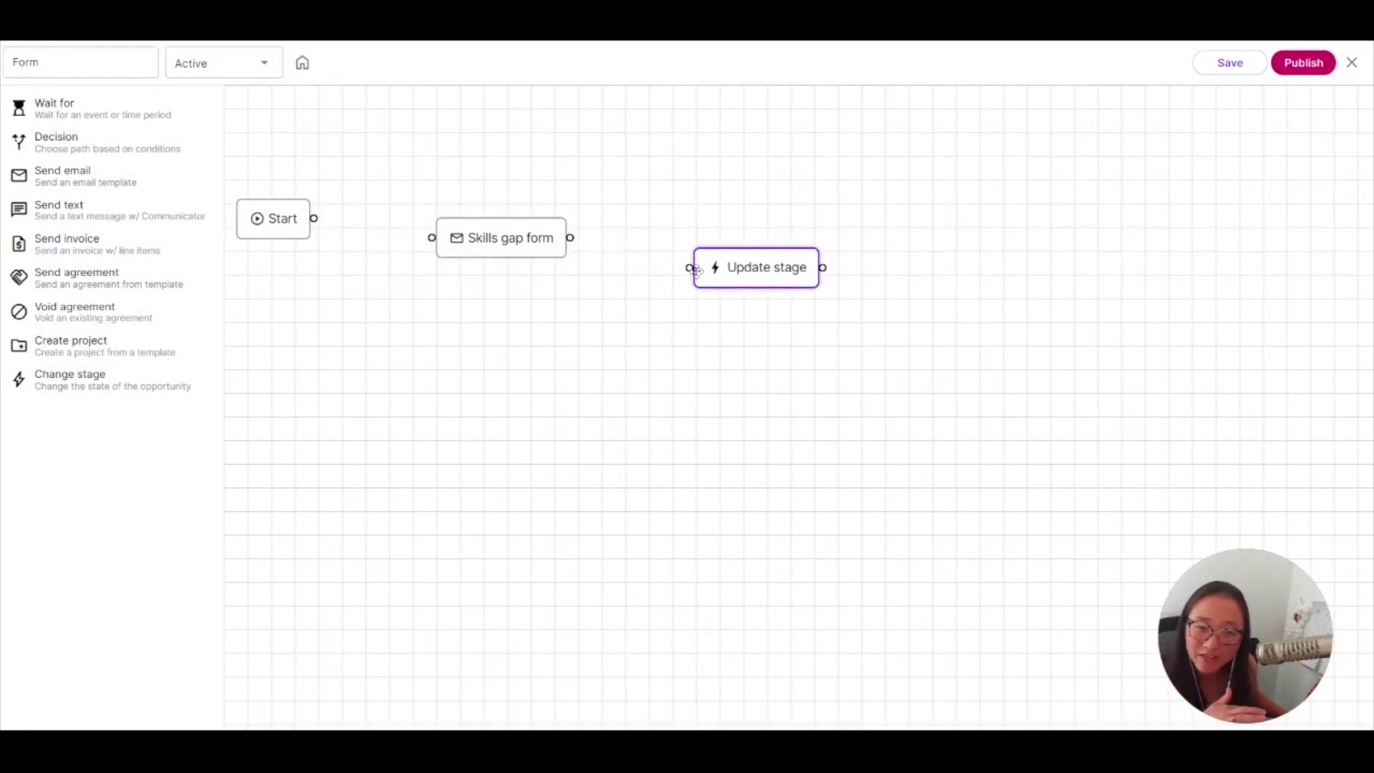
click(718, 275)
click(765, 385)
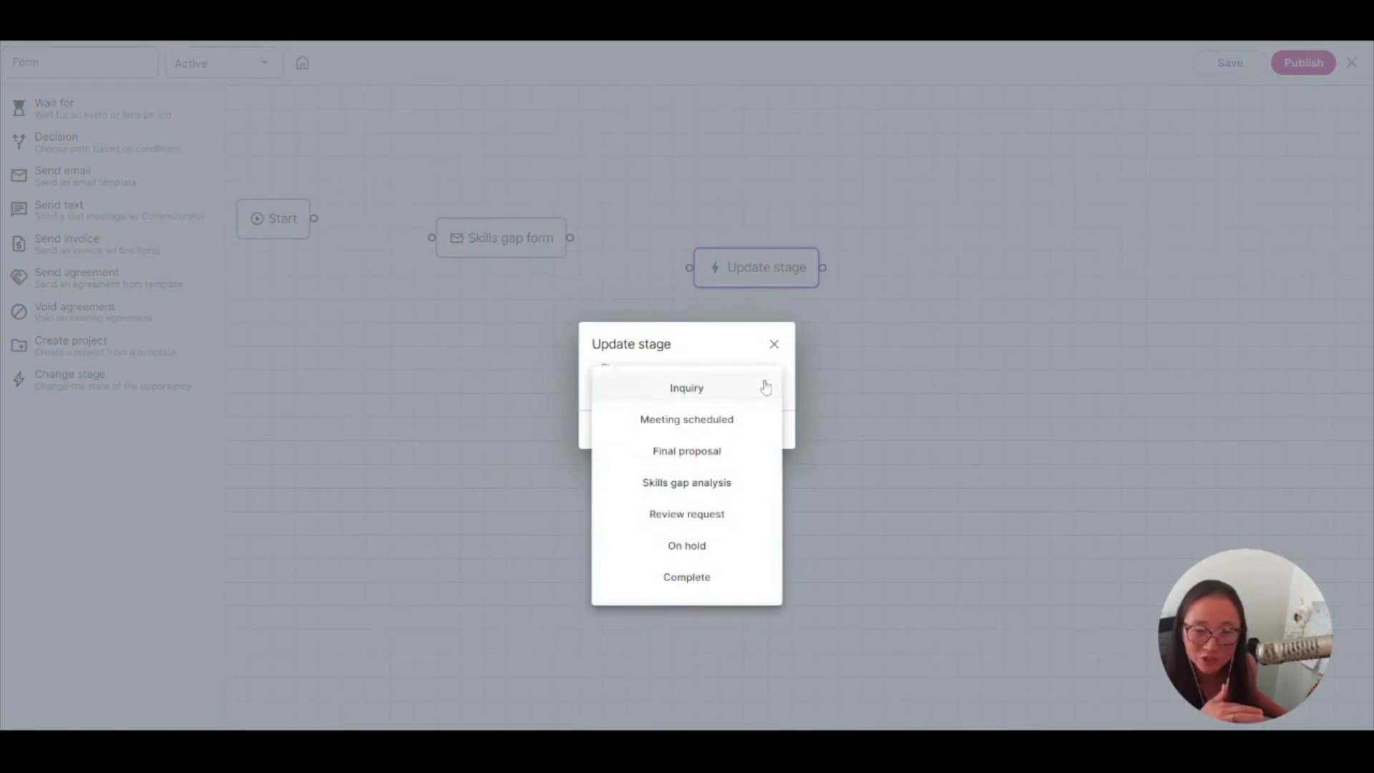
click(698, 557)
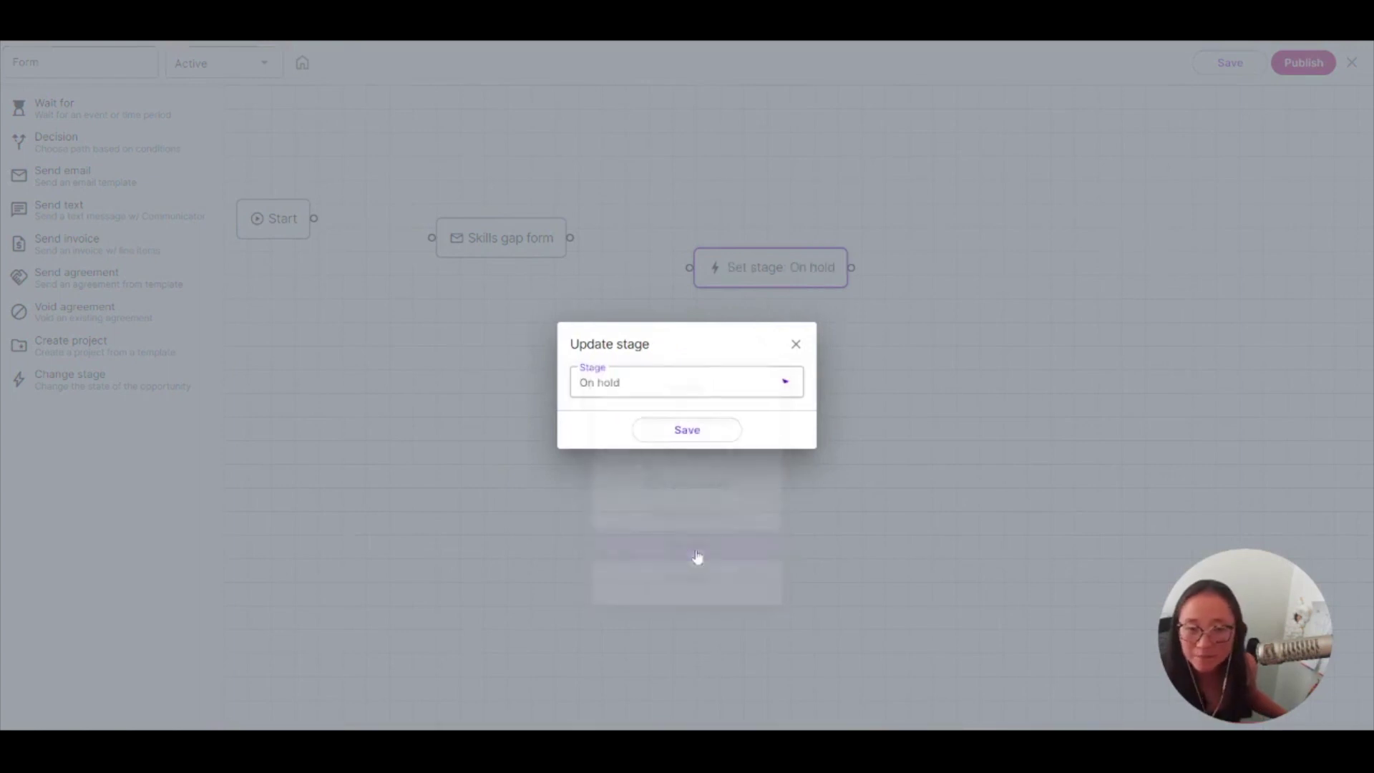
click(678, 430)
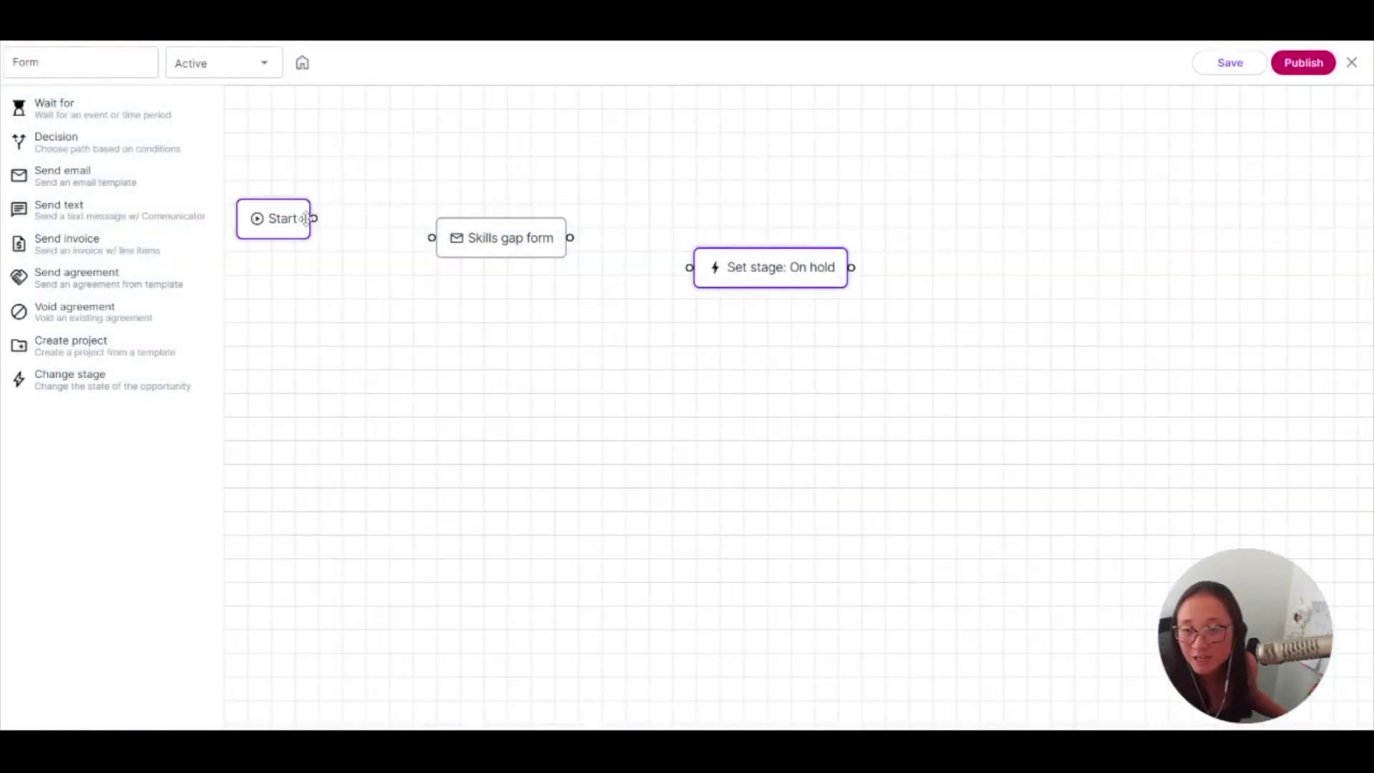
- Connect Start → Skills gap form → On hold step, then close the Form workflow
drag(314, 218, 432, 237)
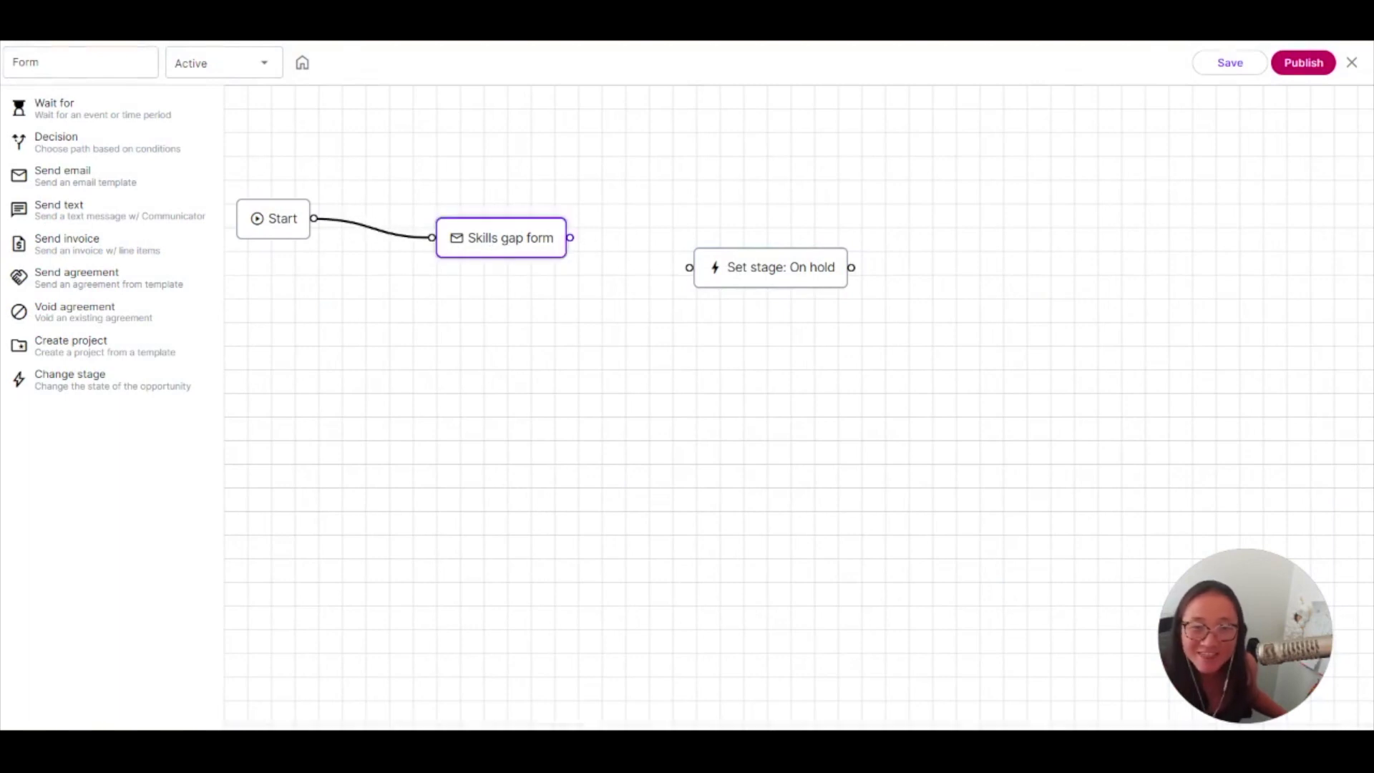
drag(571, 238, 693, 268)
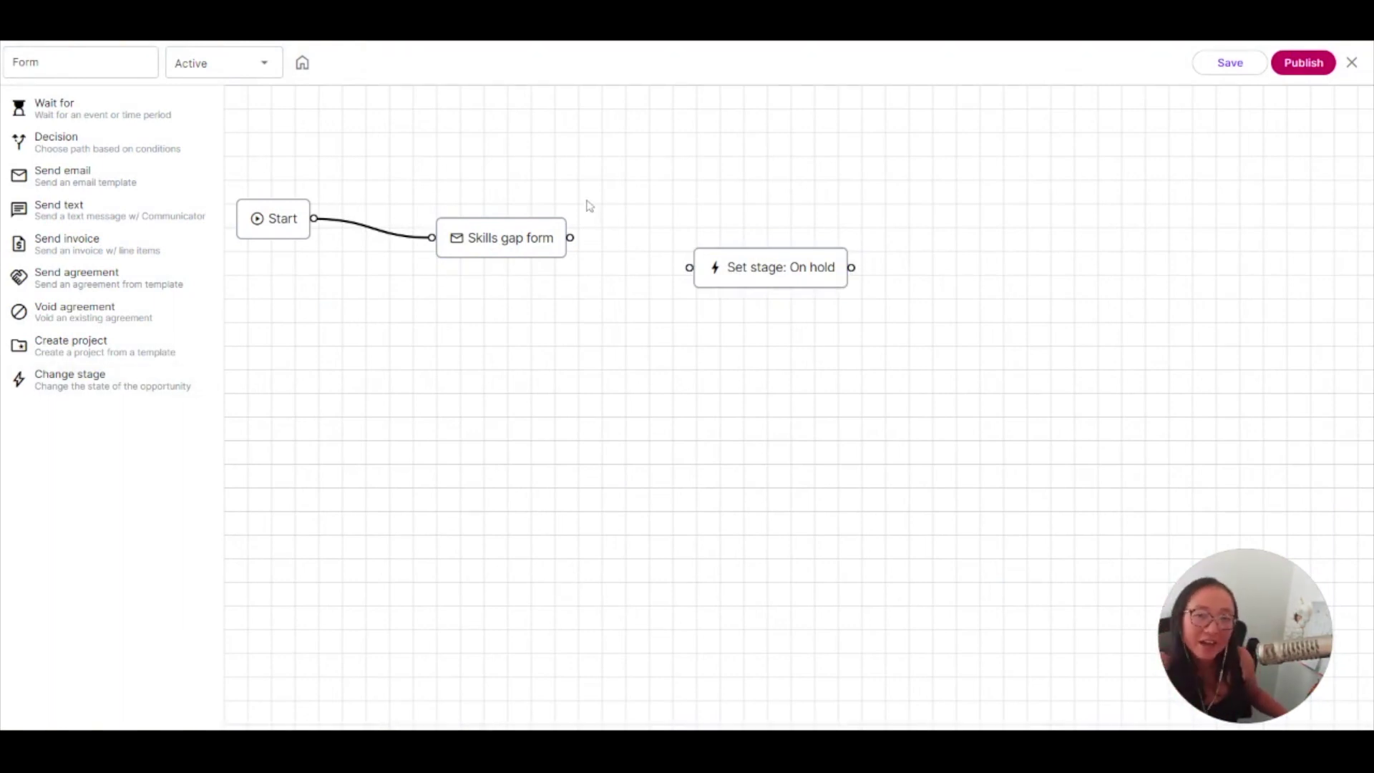
drag(570, 238, 689, 267)
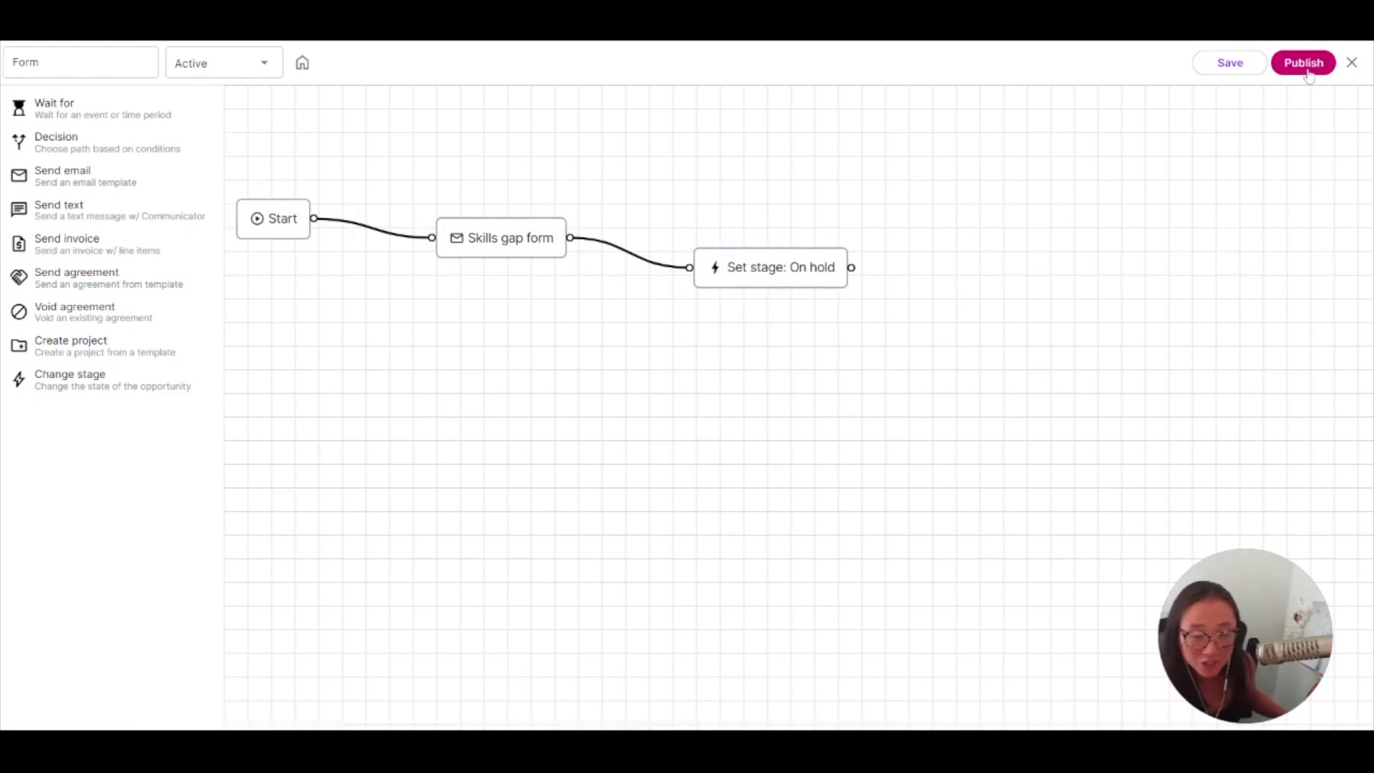
click(1352, 62)
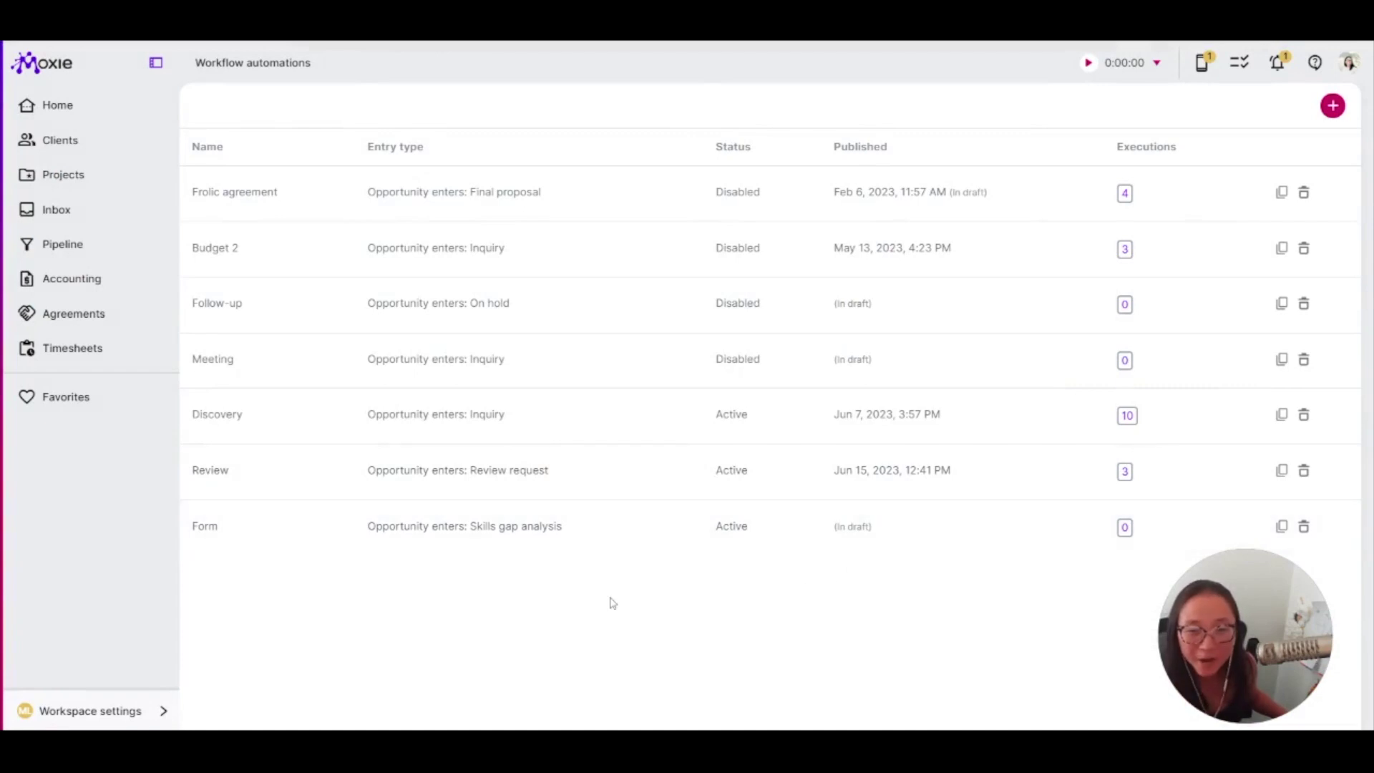
- In the Review workflow, delete the stray unconnected Wait for and Send email steps
click(540, 478)
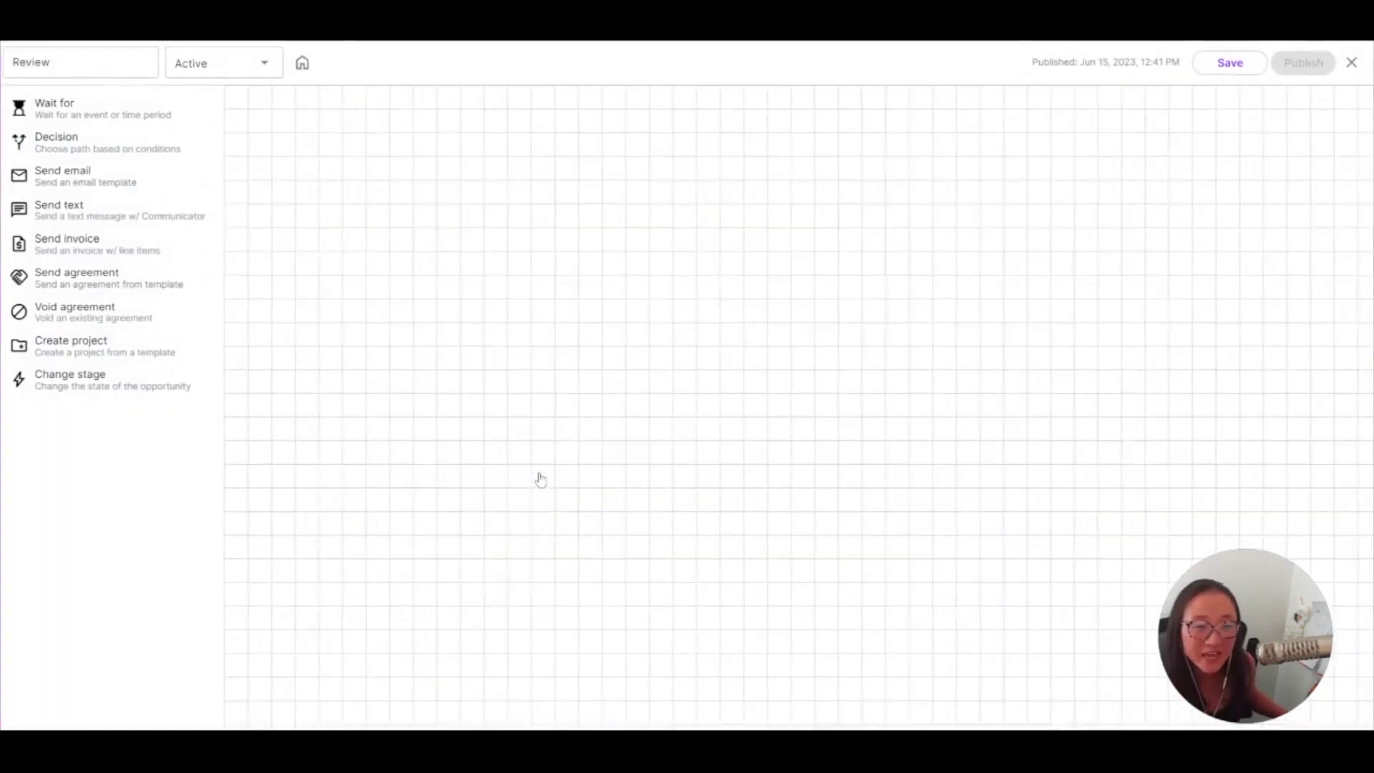
click(601, 419)
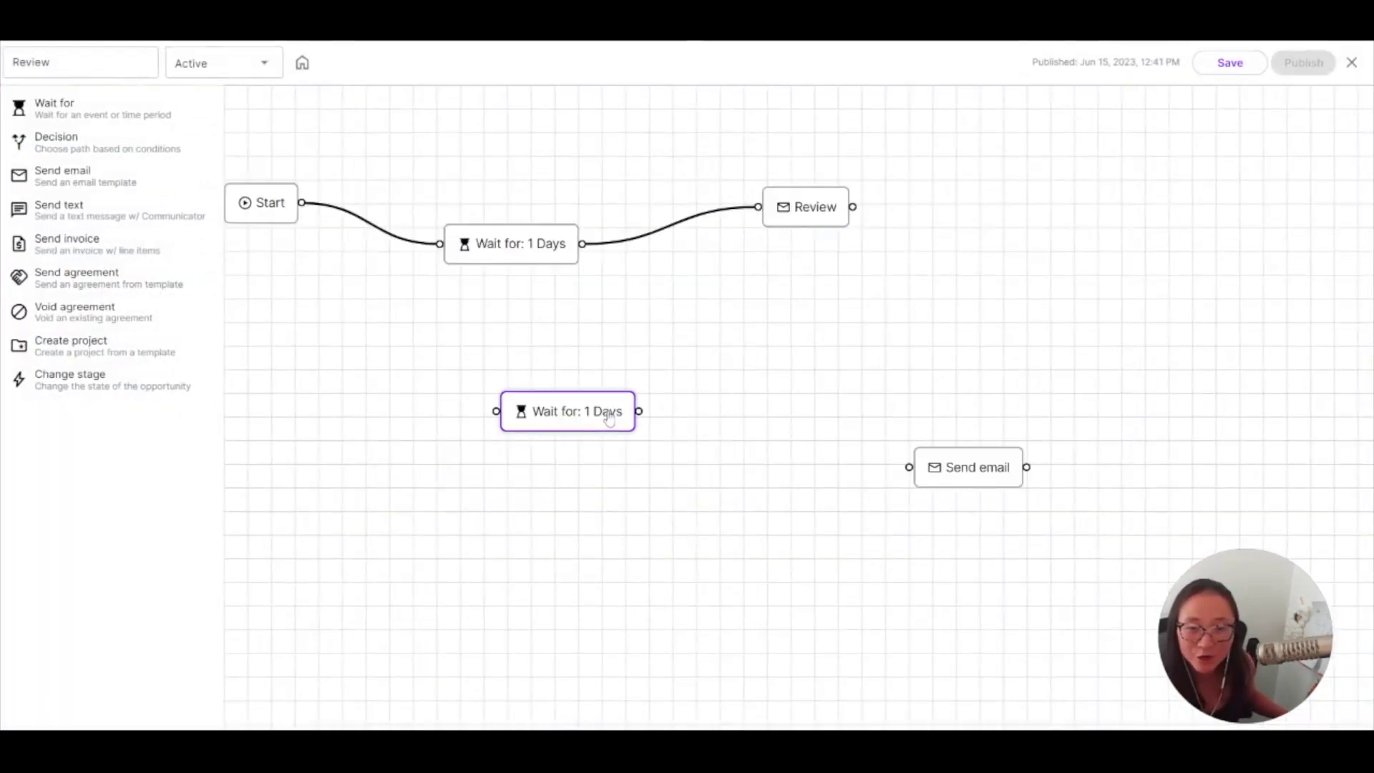
click(635, 390)
click(974, 479)
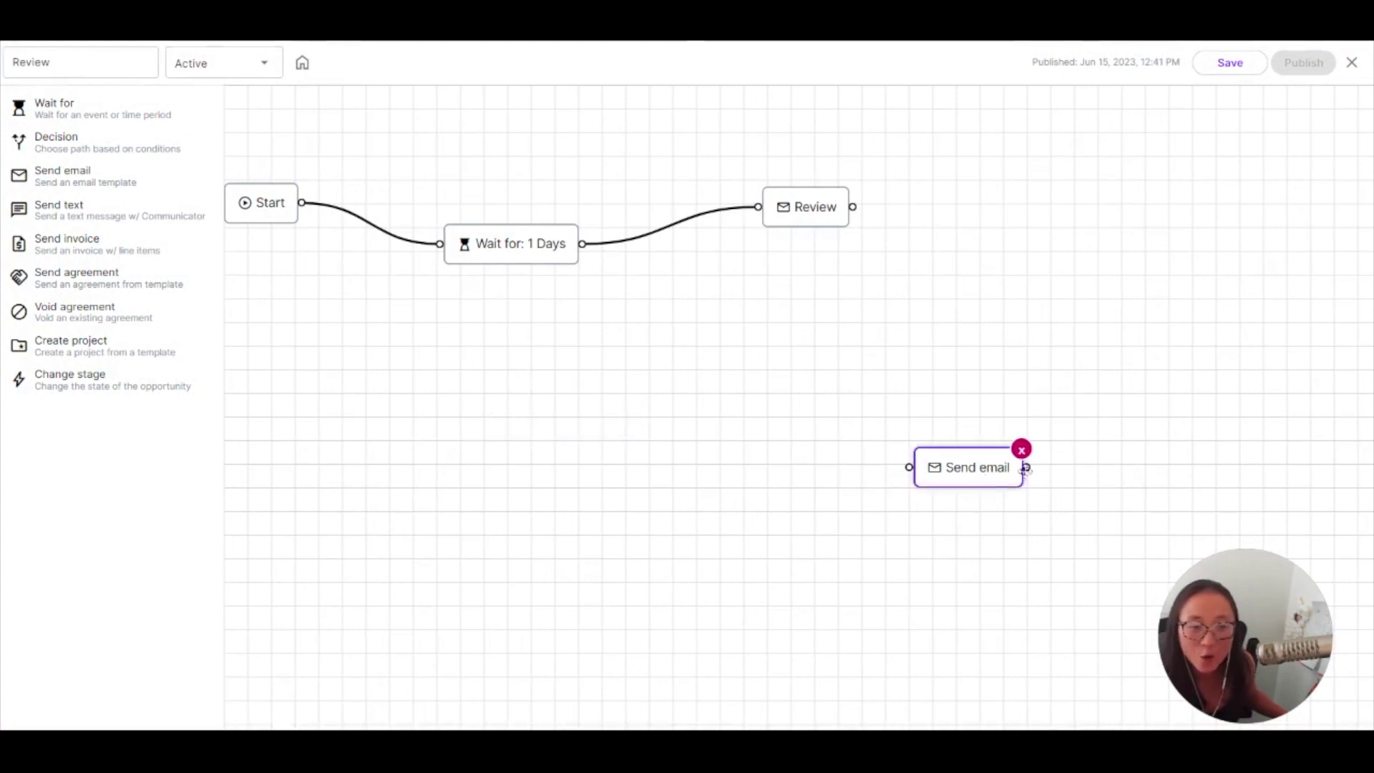
click(1021, 448)
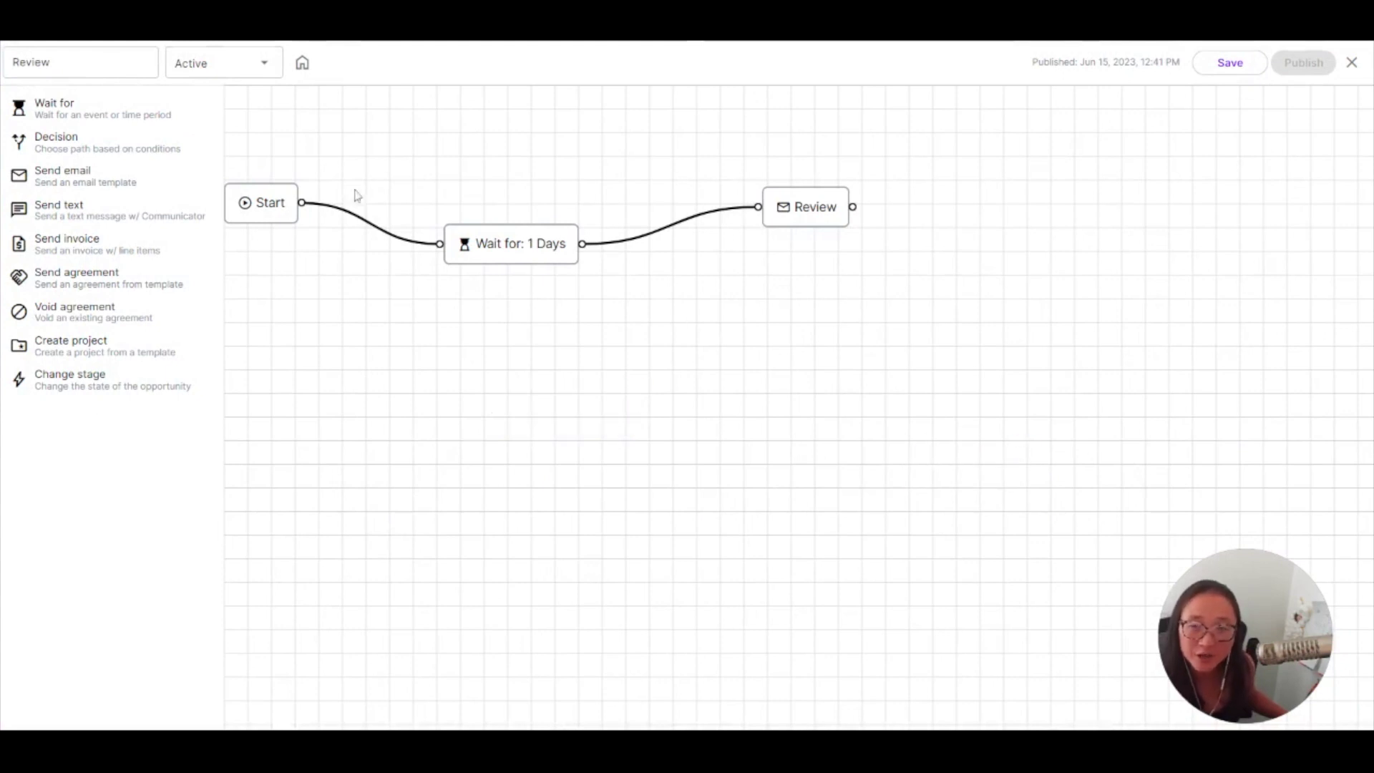
- Check the Wait for: 1 Days and Review email settings unchanged, then close the workflow
click(262, 194)
click(518, 250)
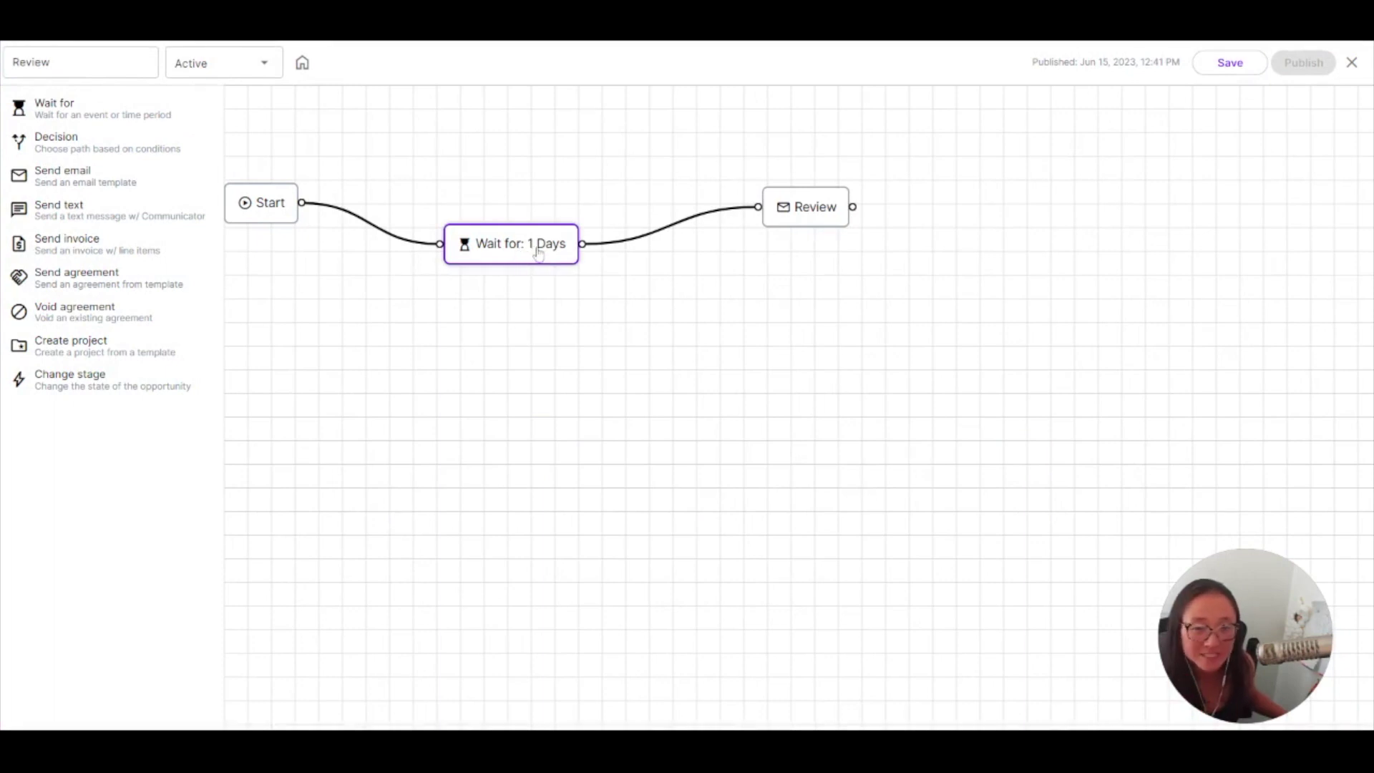
double_click(538, 254)
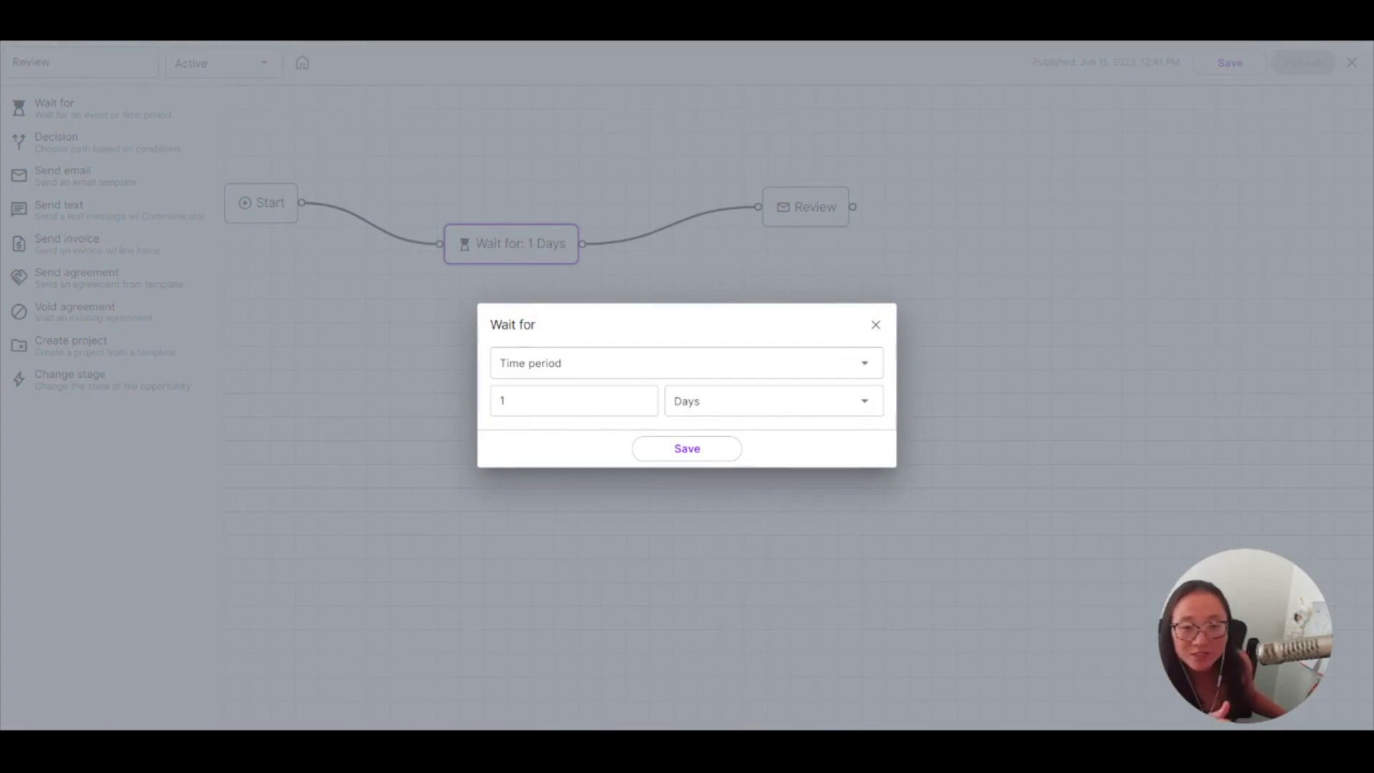
click(723, 453)
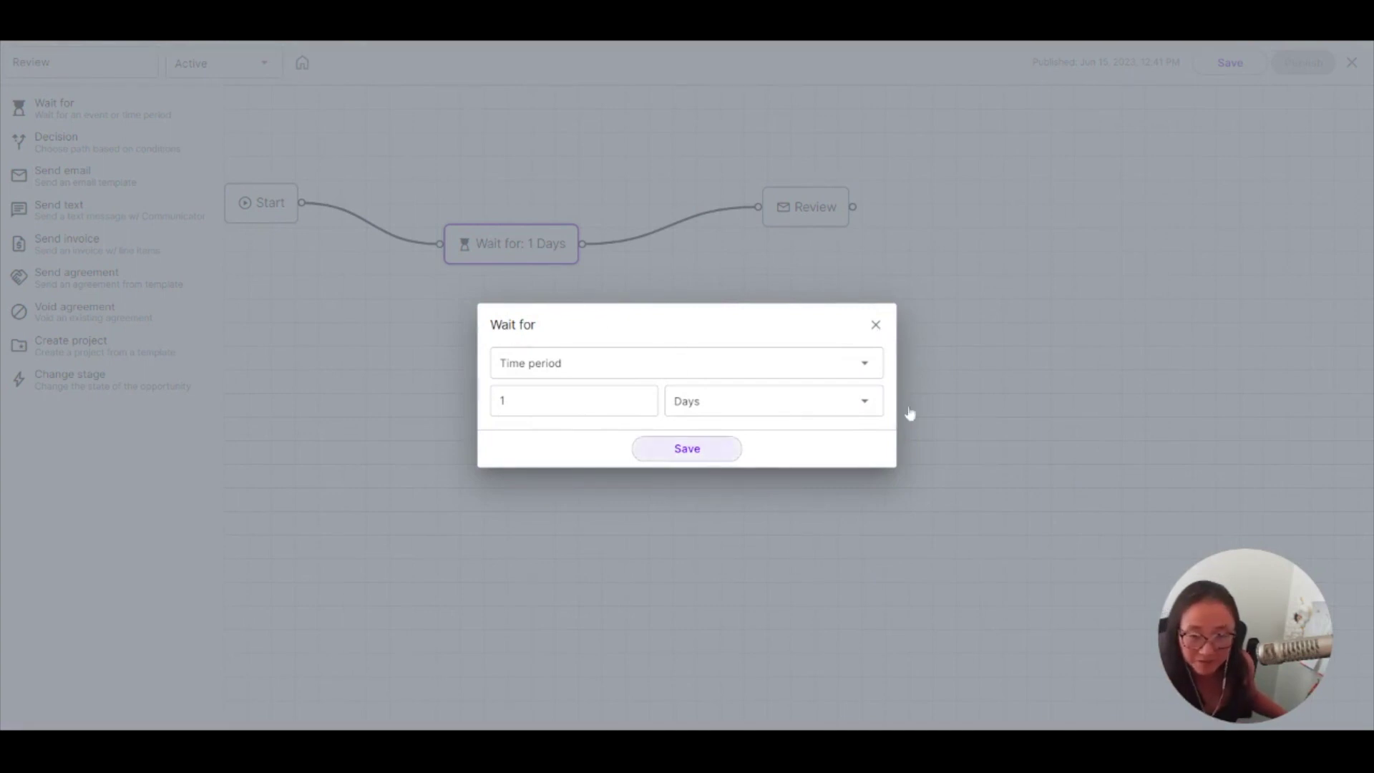
click(876, 326)
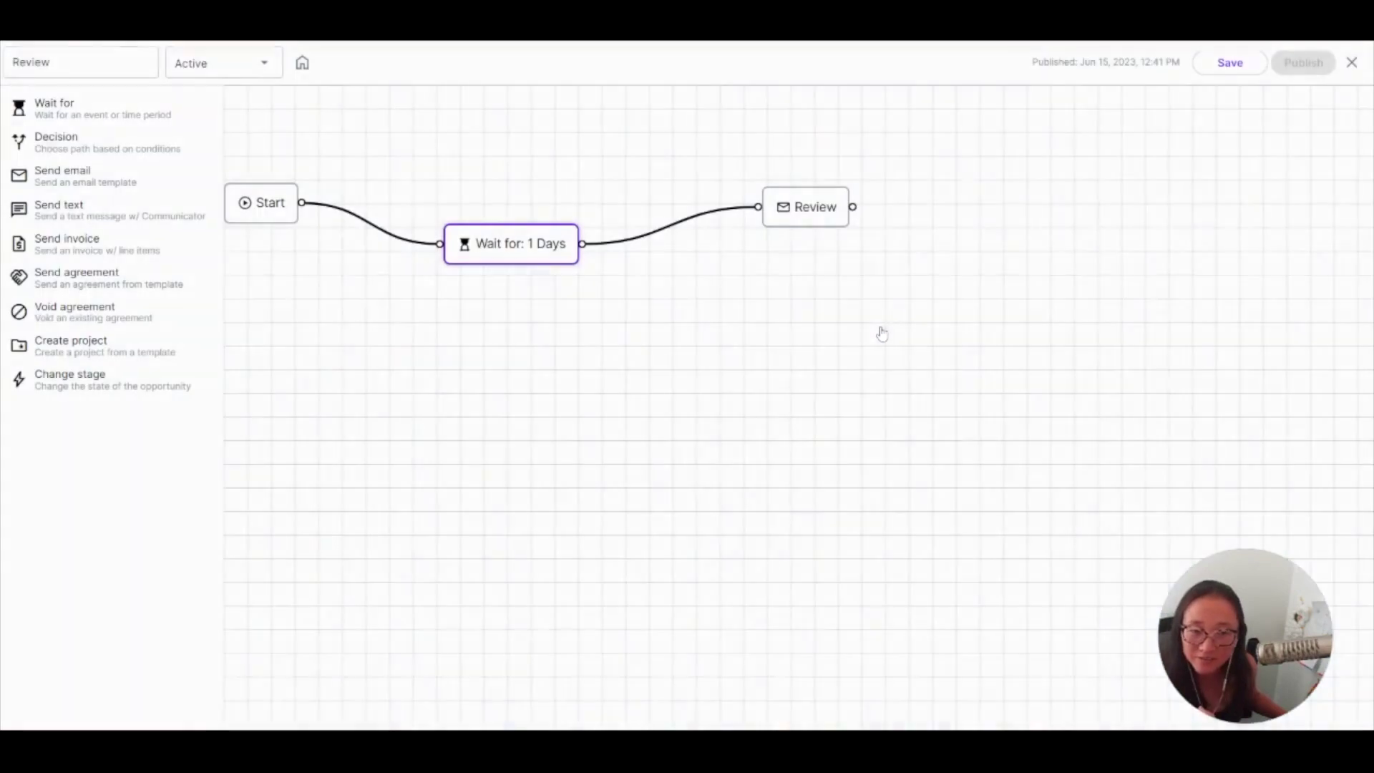
click(815, 214)
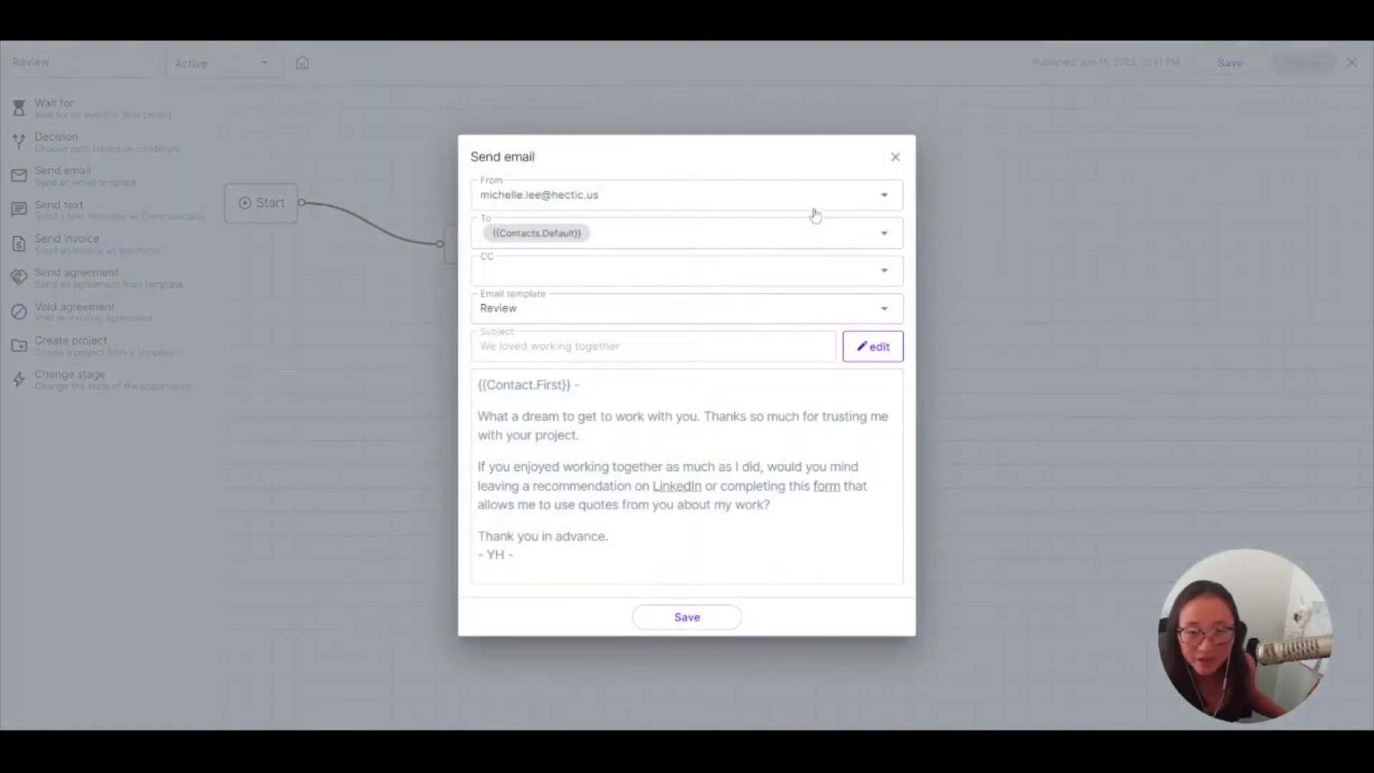
click(897, 159)
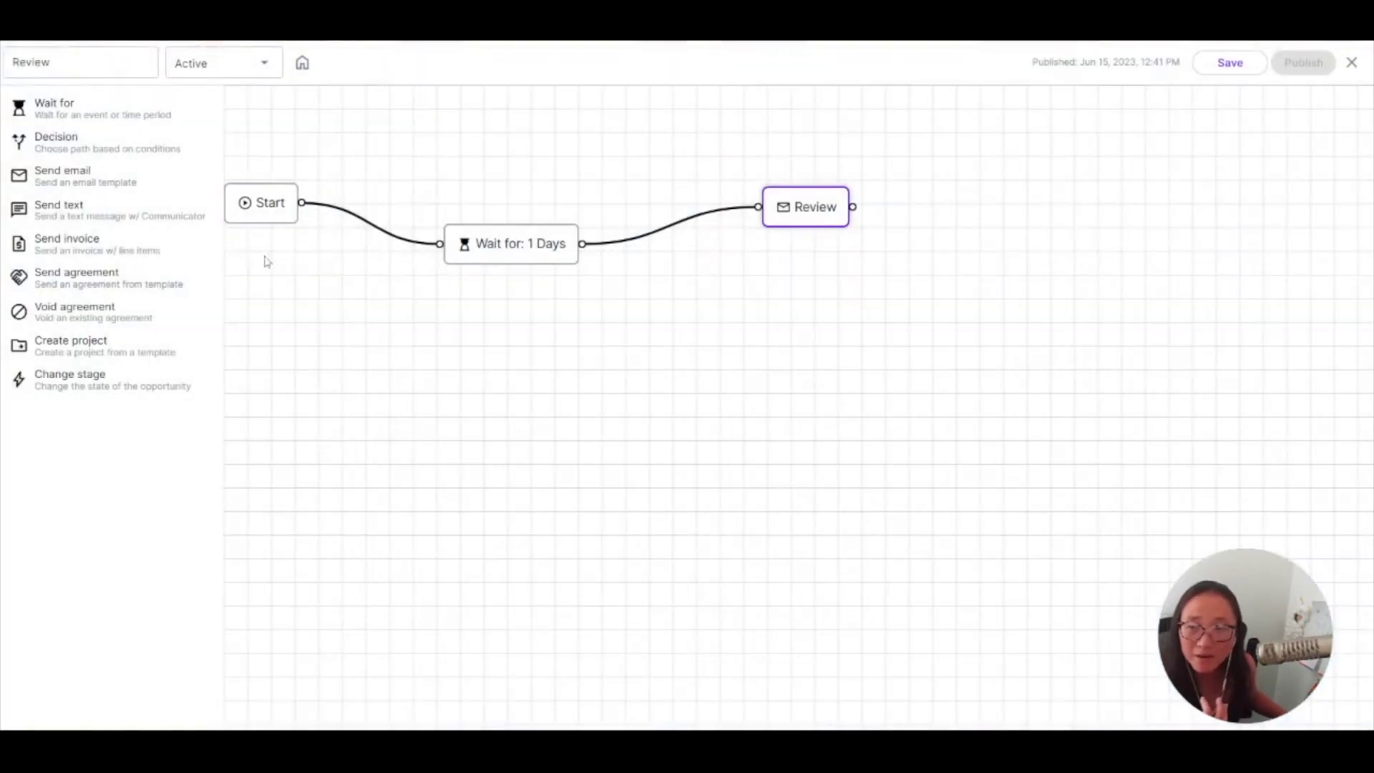
click(803, 208)
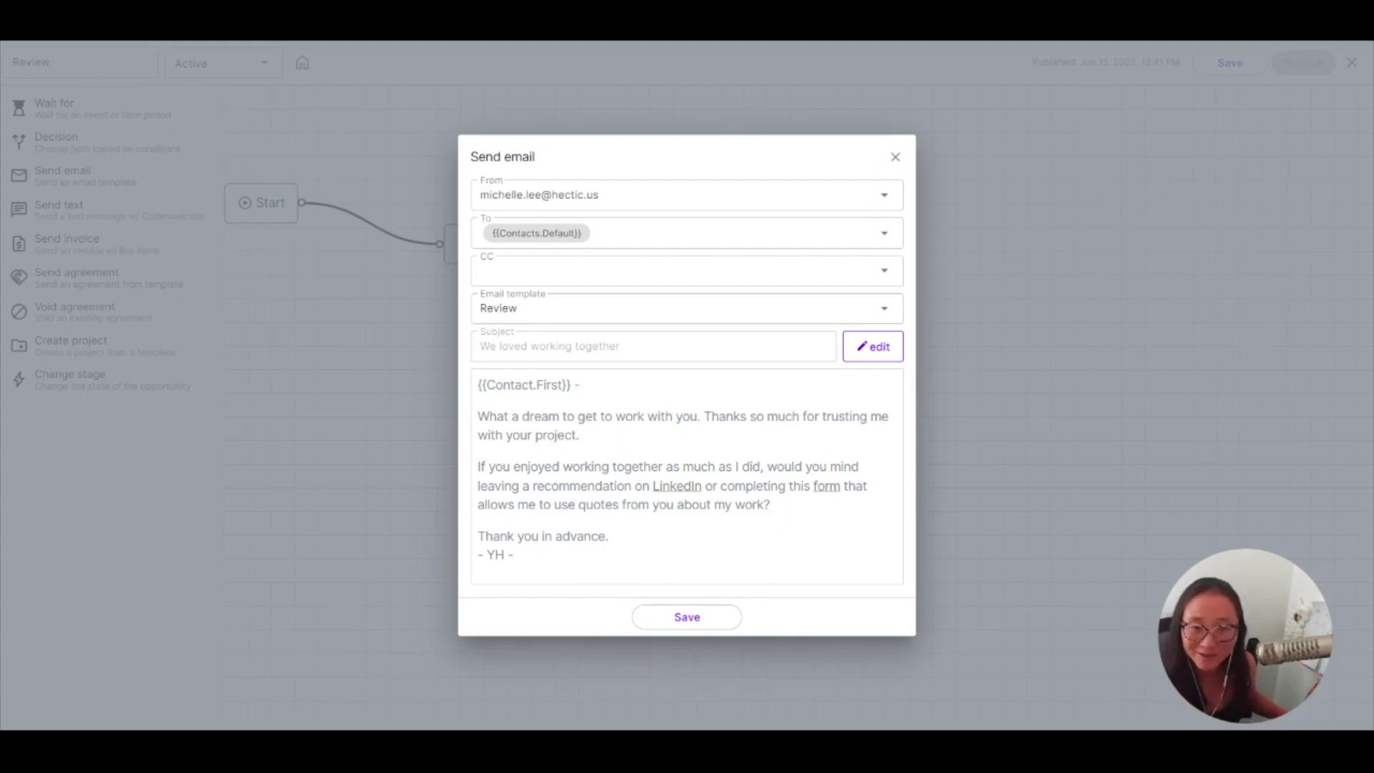
click(895, 157)
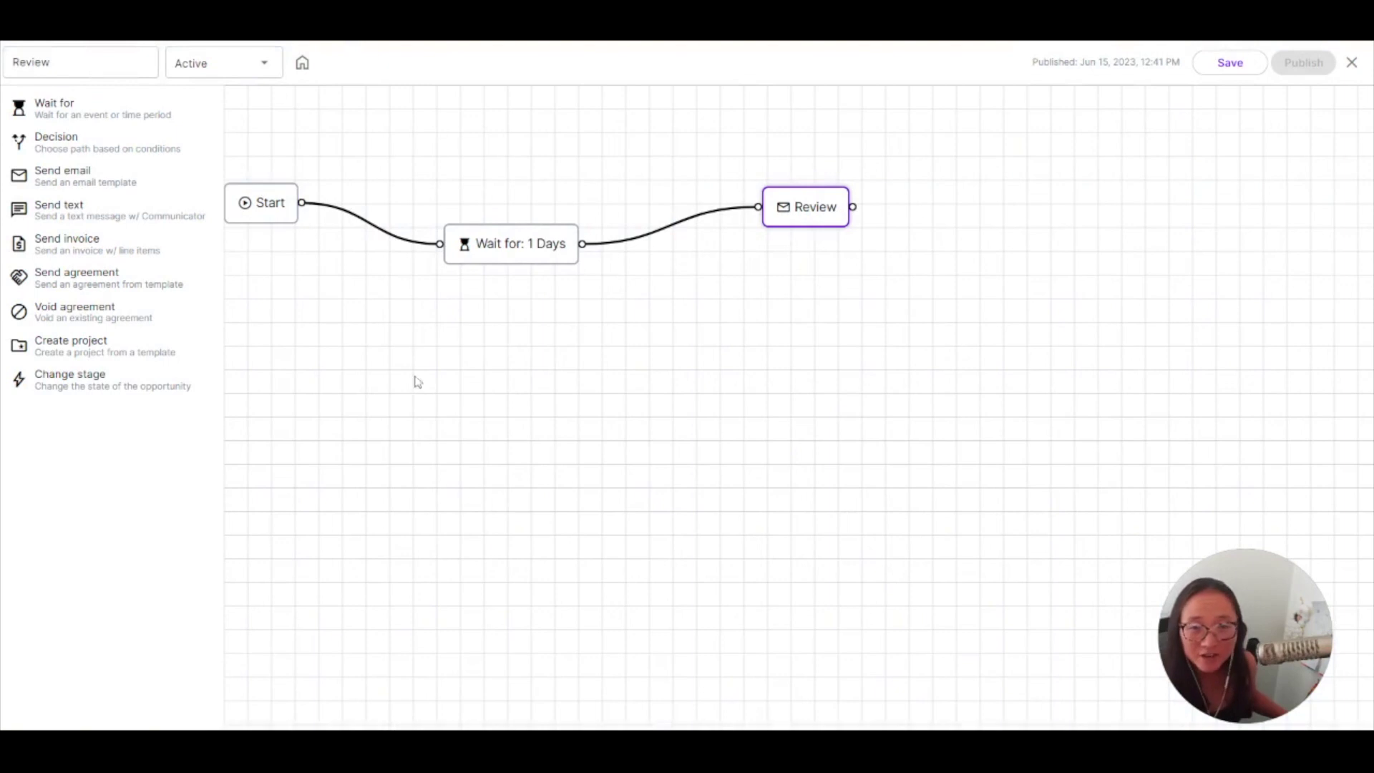
click(1352, 62)
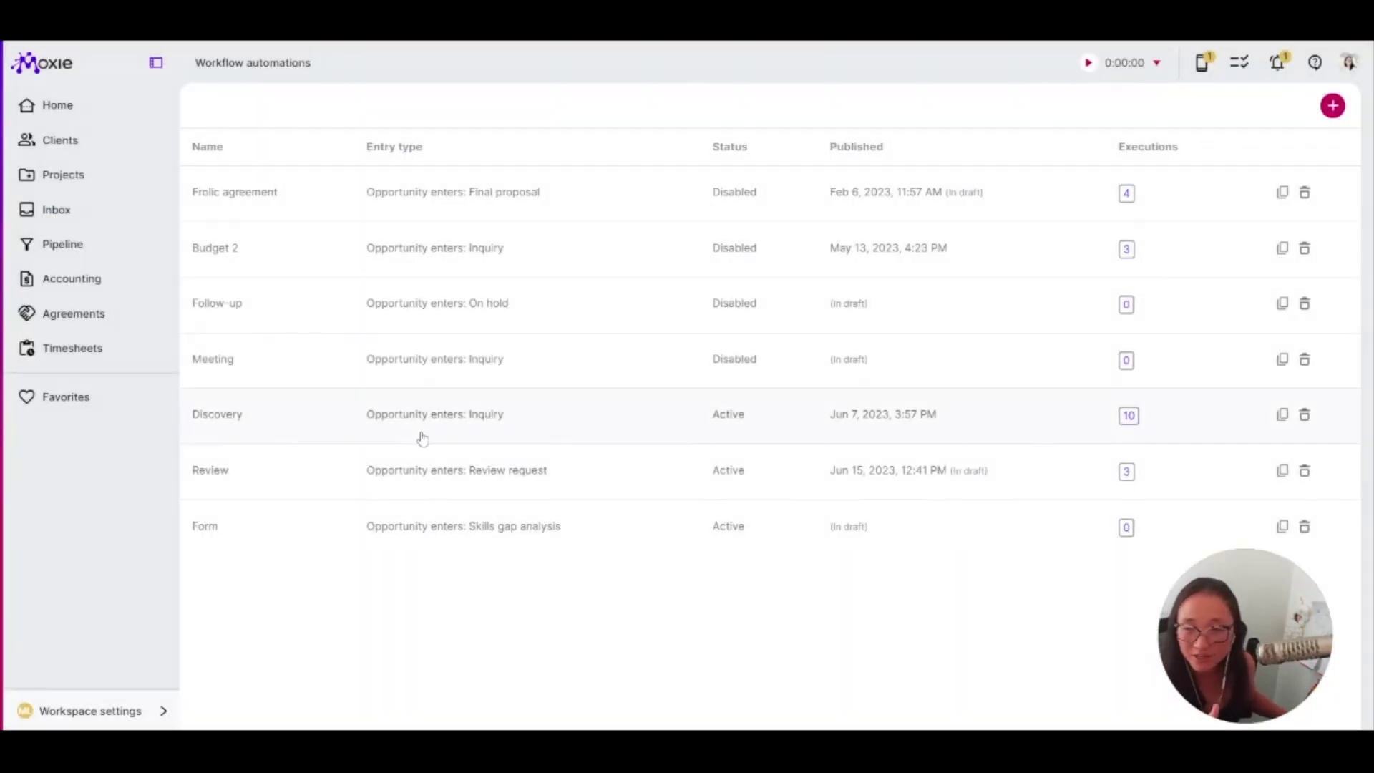
- Open the Discovery form in the Form builder
click(106, 714)
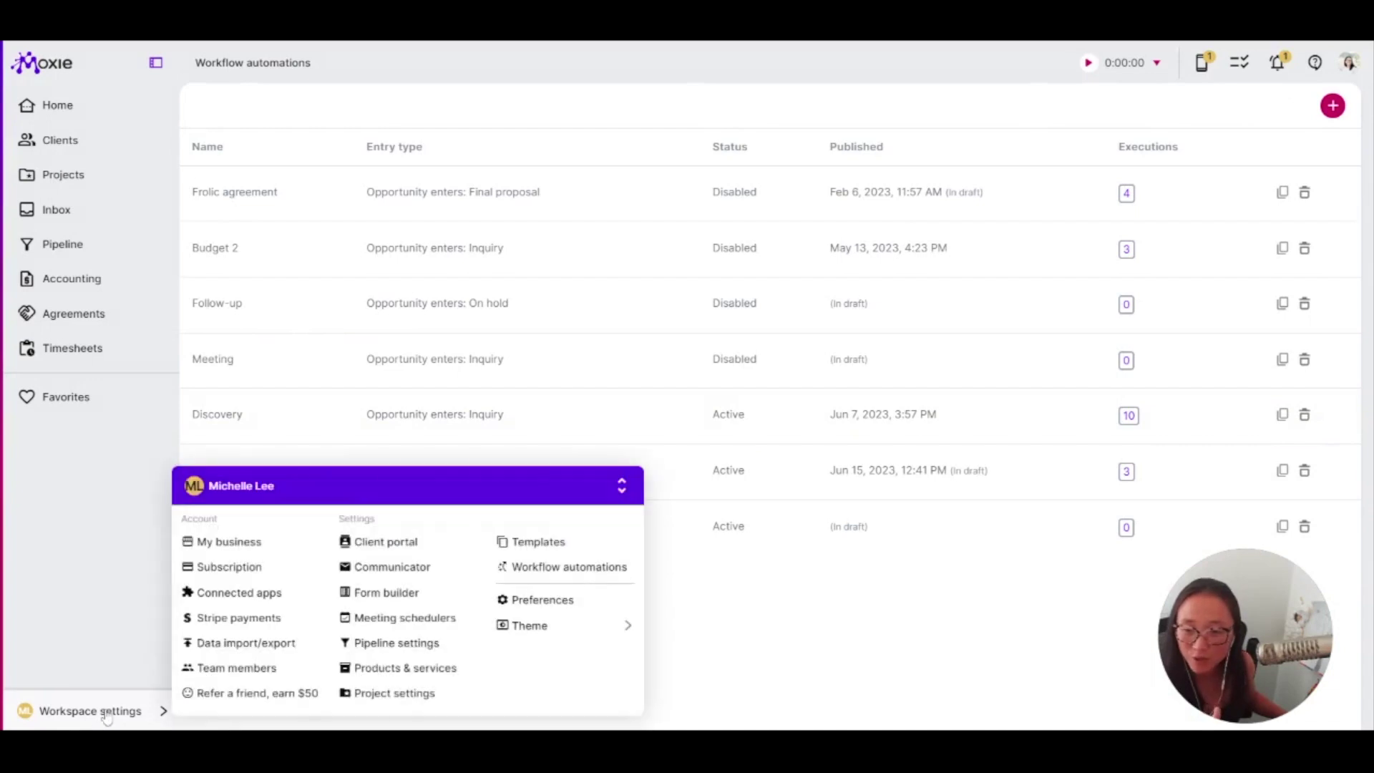
click(385, 594)
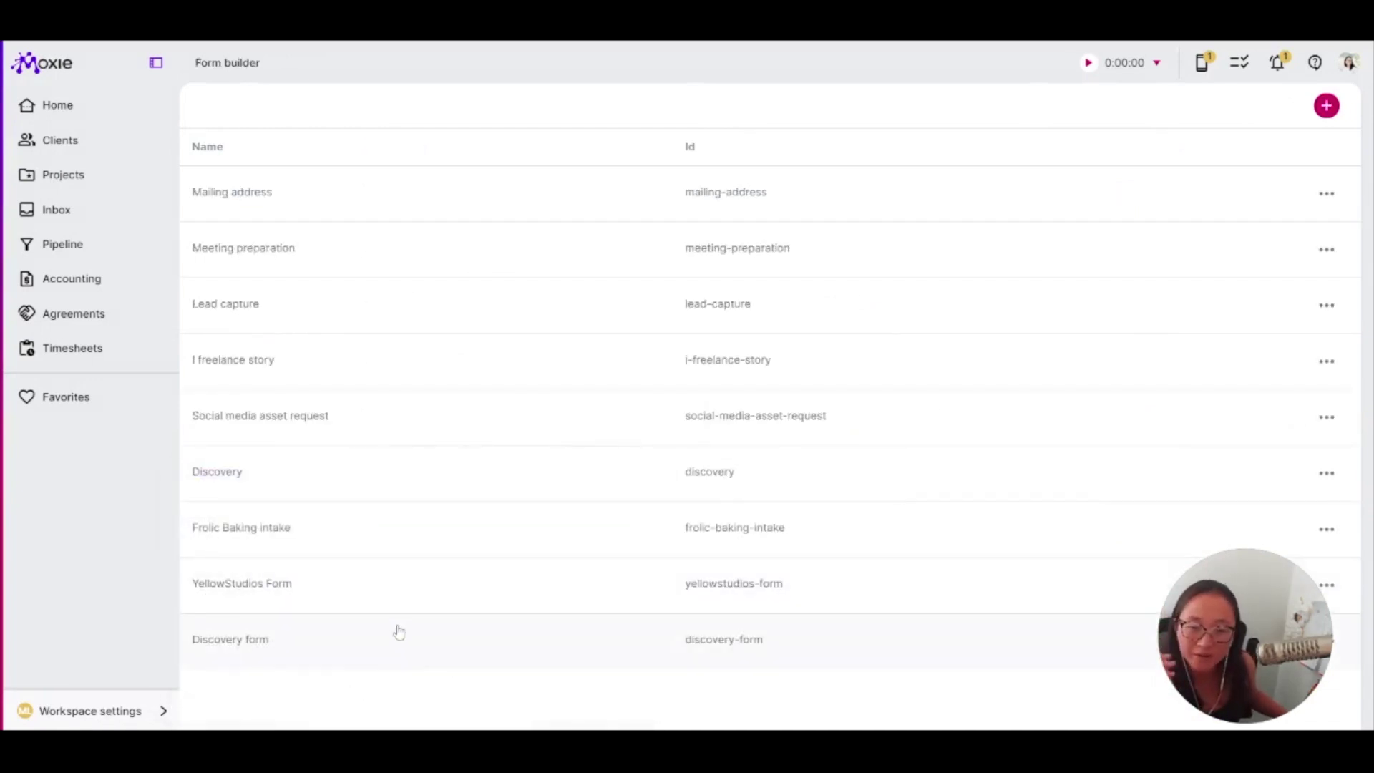
click(396, 632)
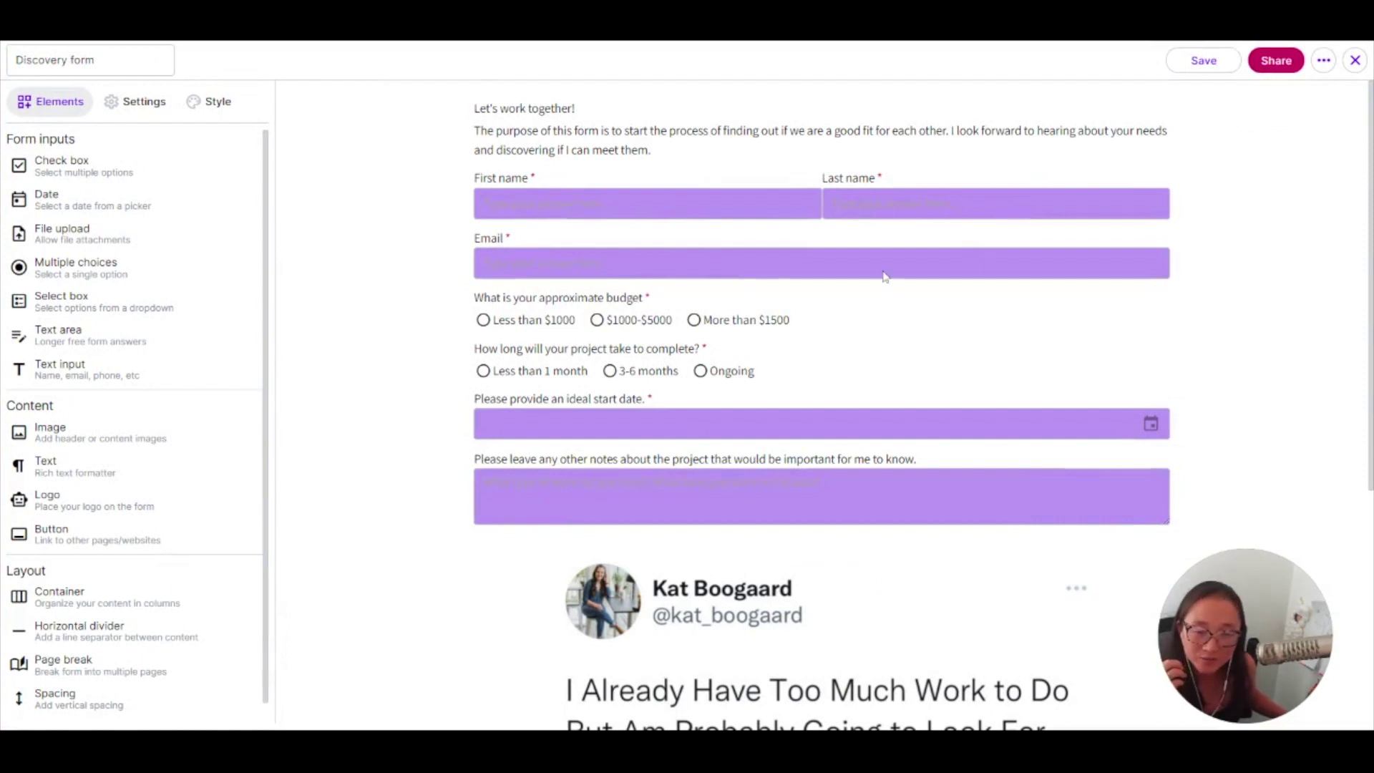
- Inspect the budget question (named Budget) and project-length question (named Length)
click(800, 316)
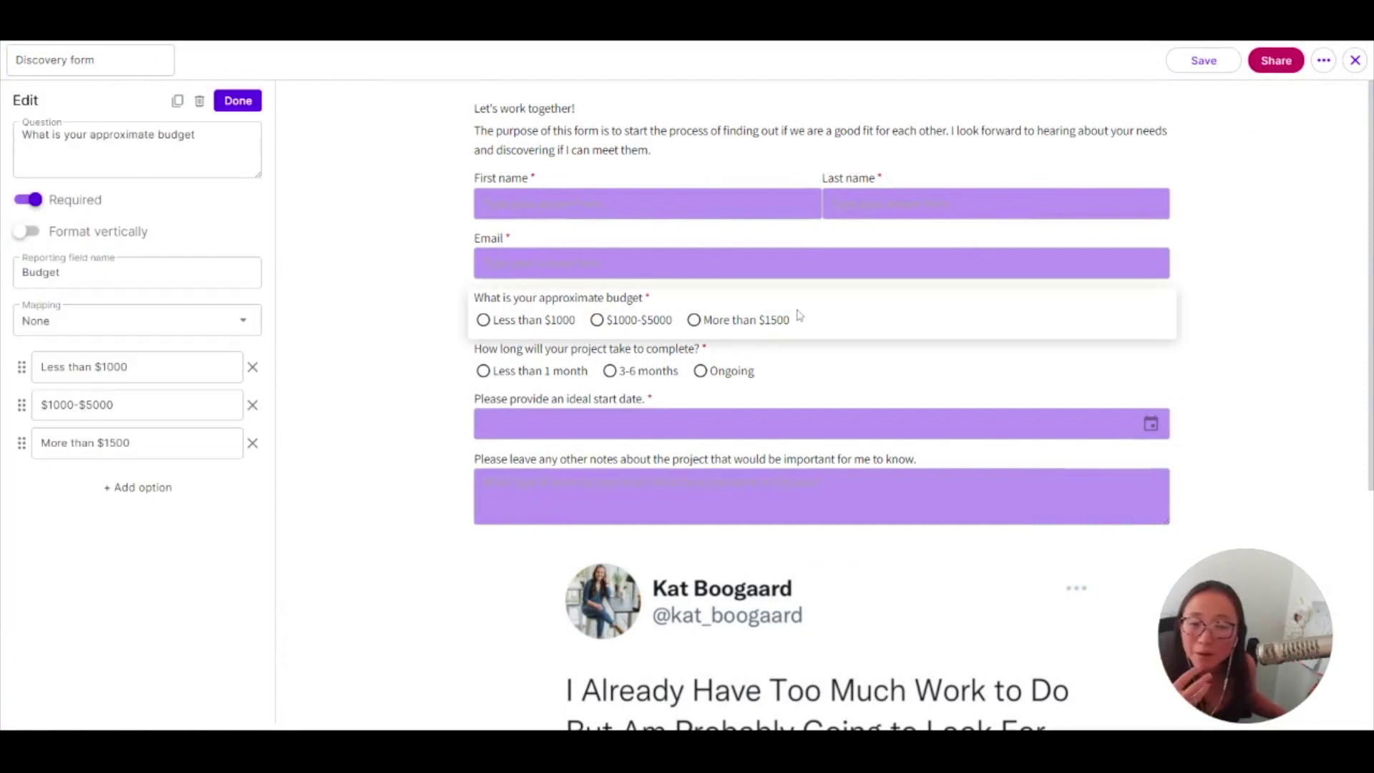
click(801, 360)
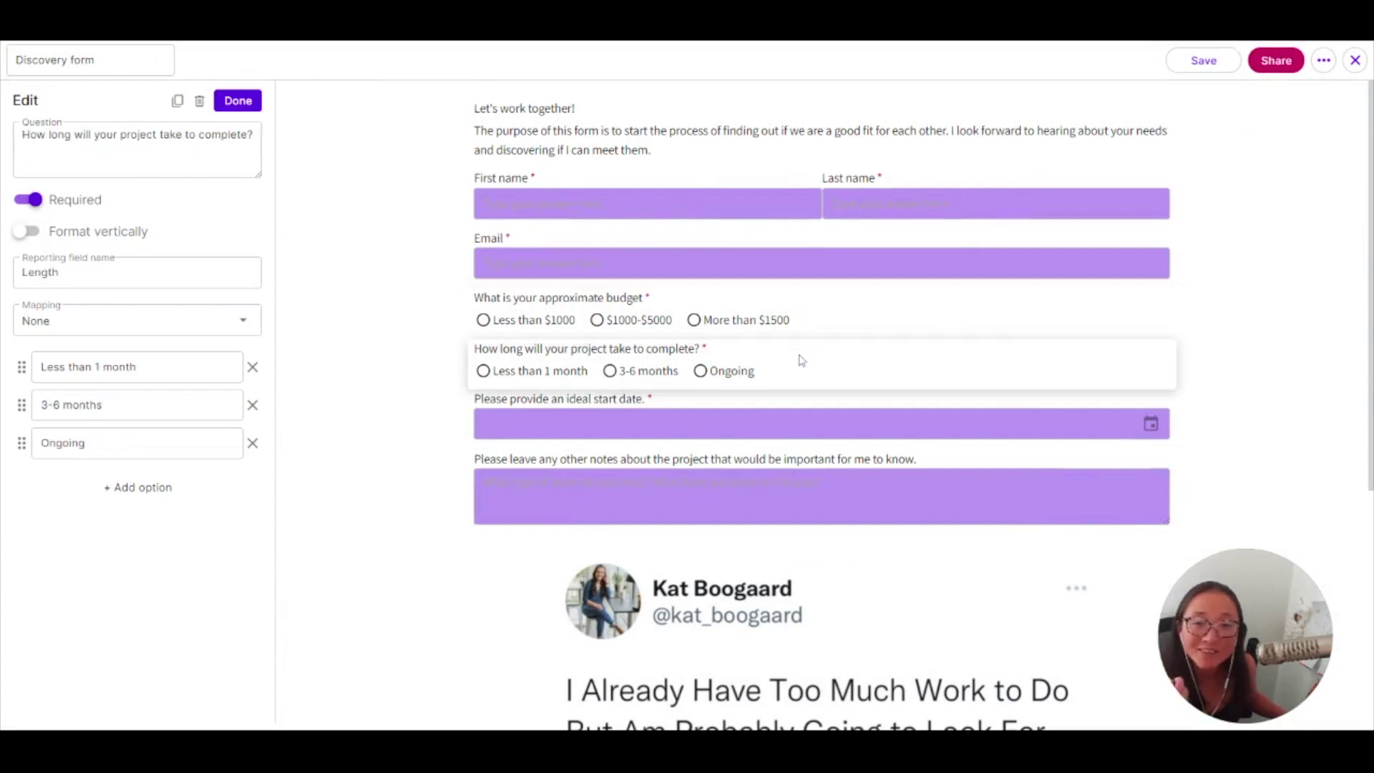
click(826, 316)
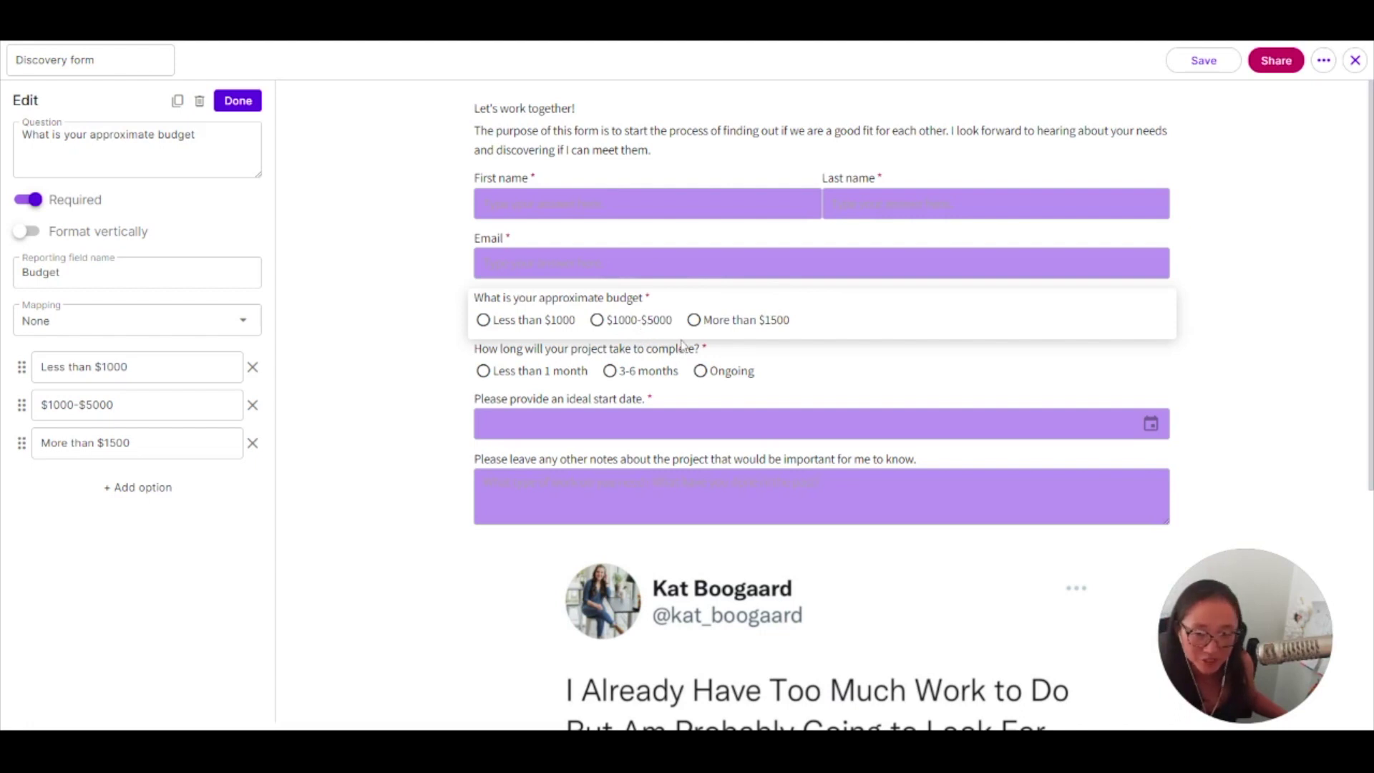
click(778, 371)
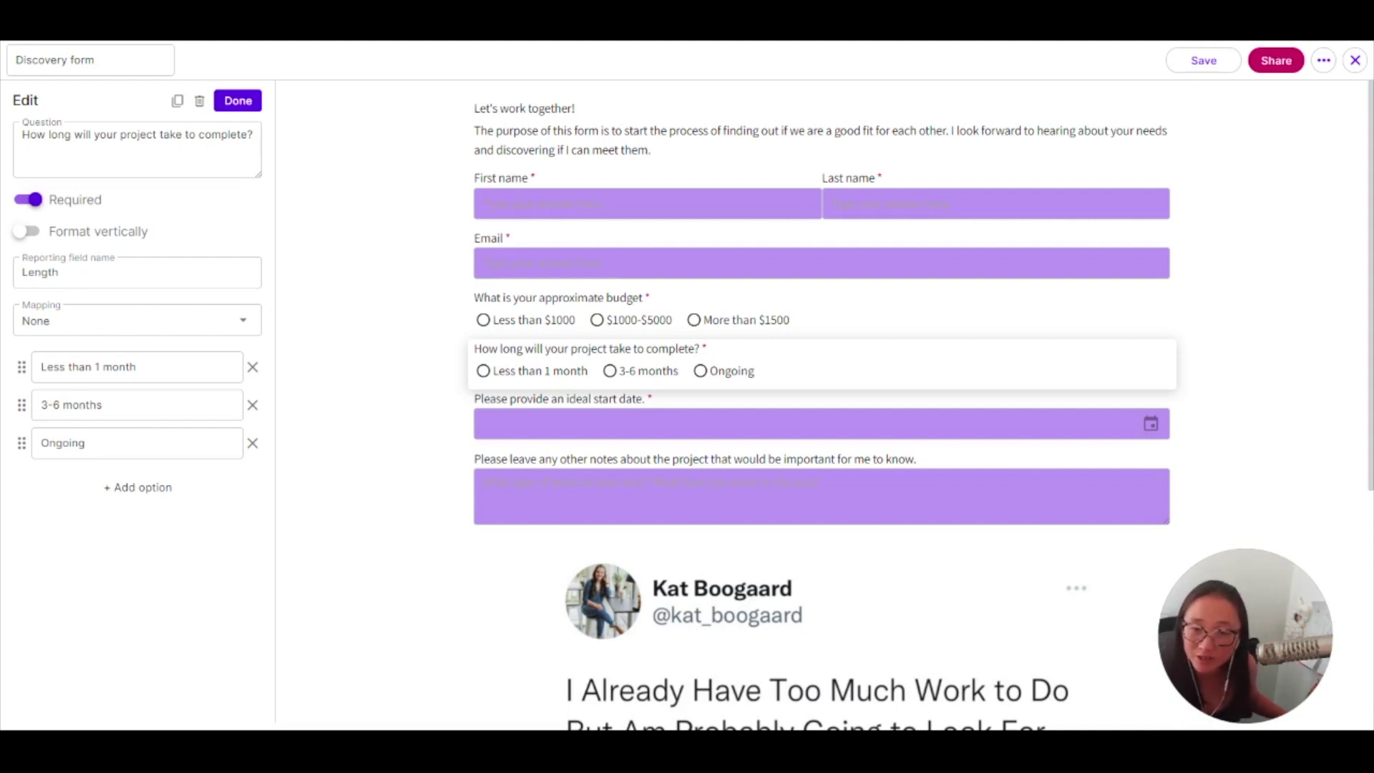
click(747, 313)
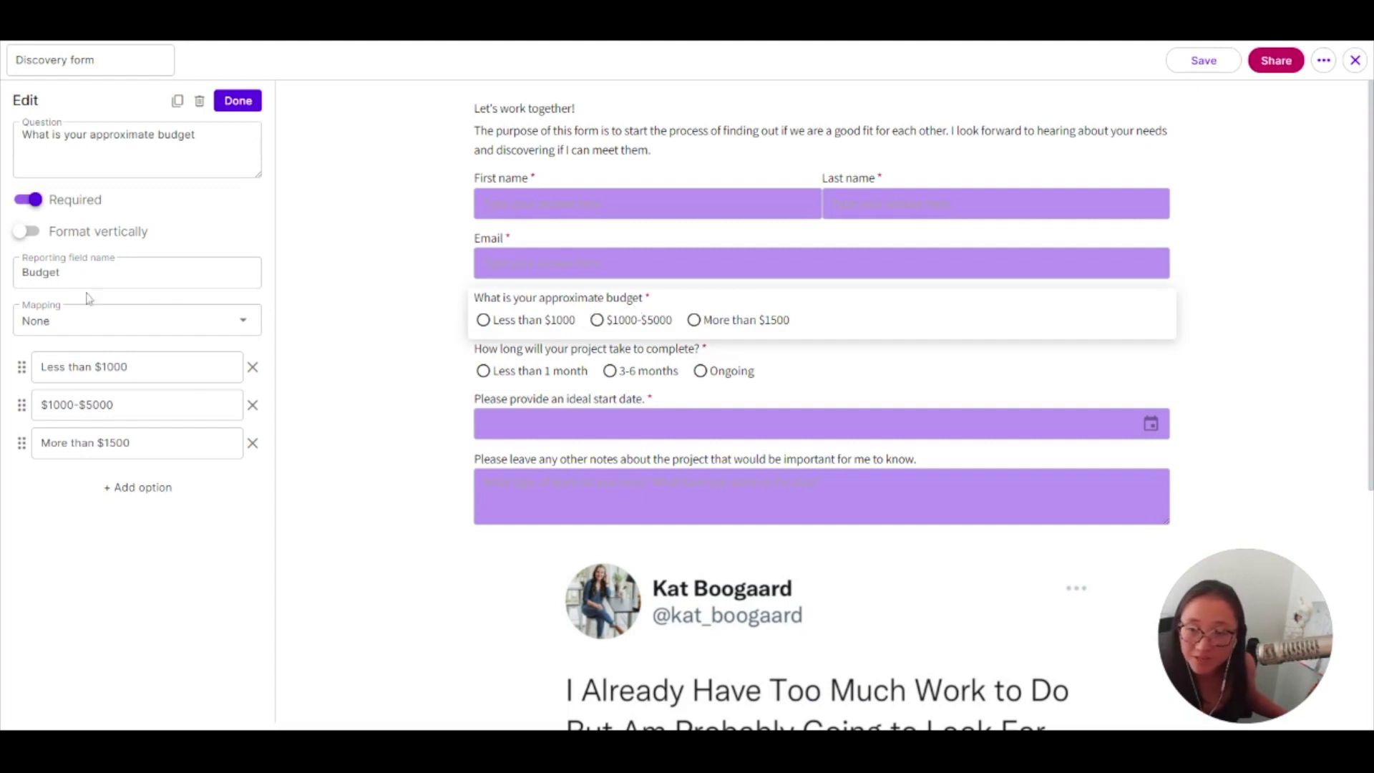
click(725, 358)
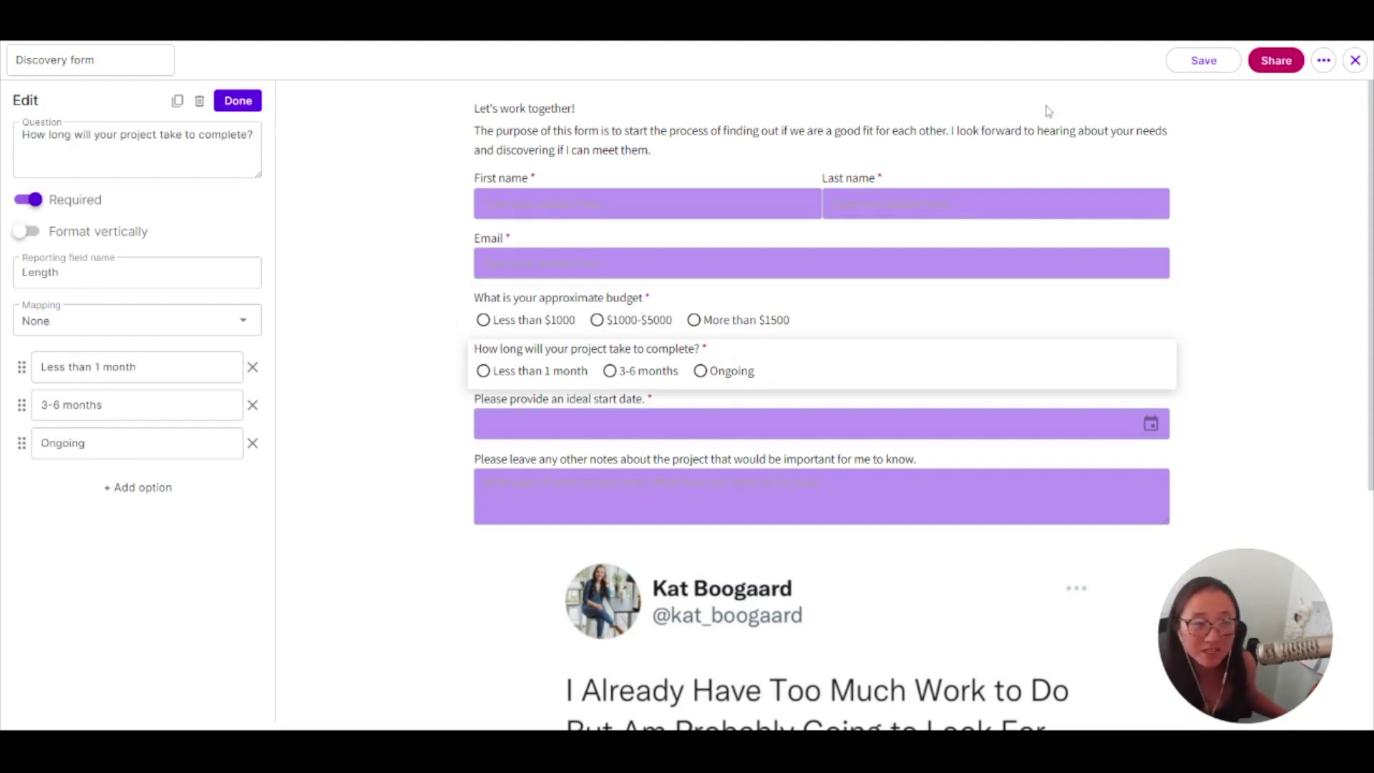
- Close the Discovery form and return to the workflow automations list
click(1354, 60)
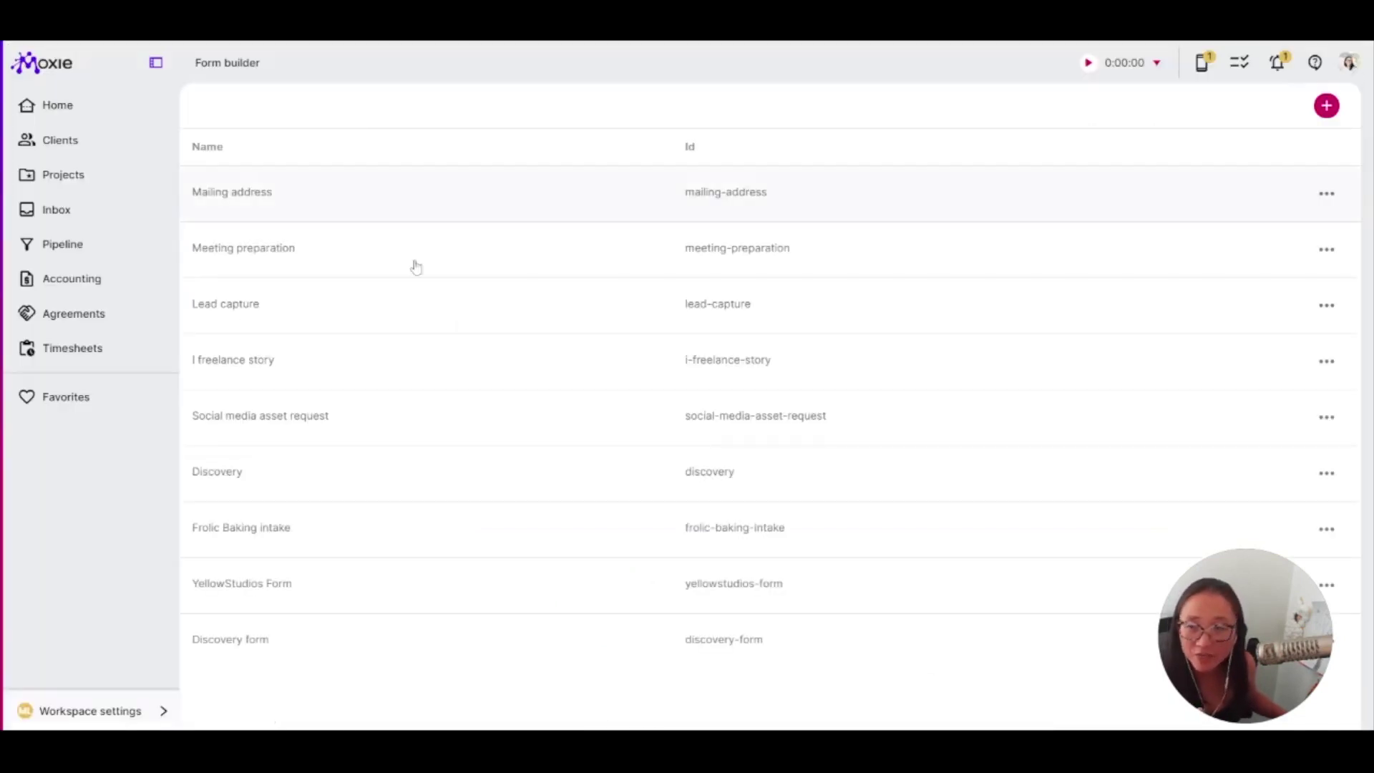
click(126, 711)
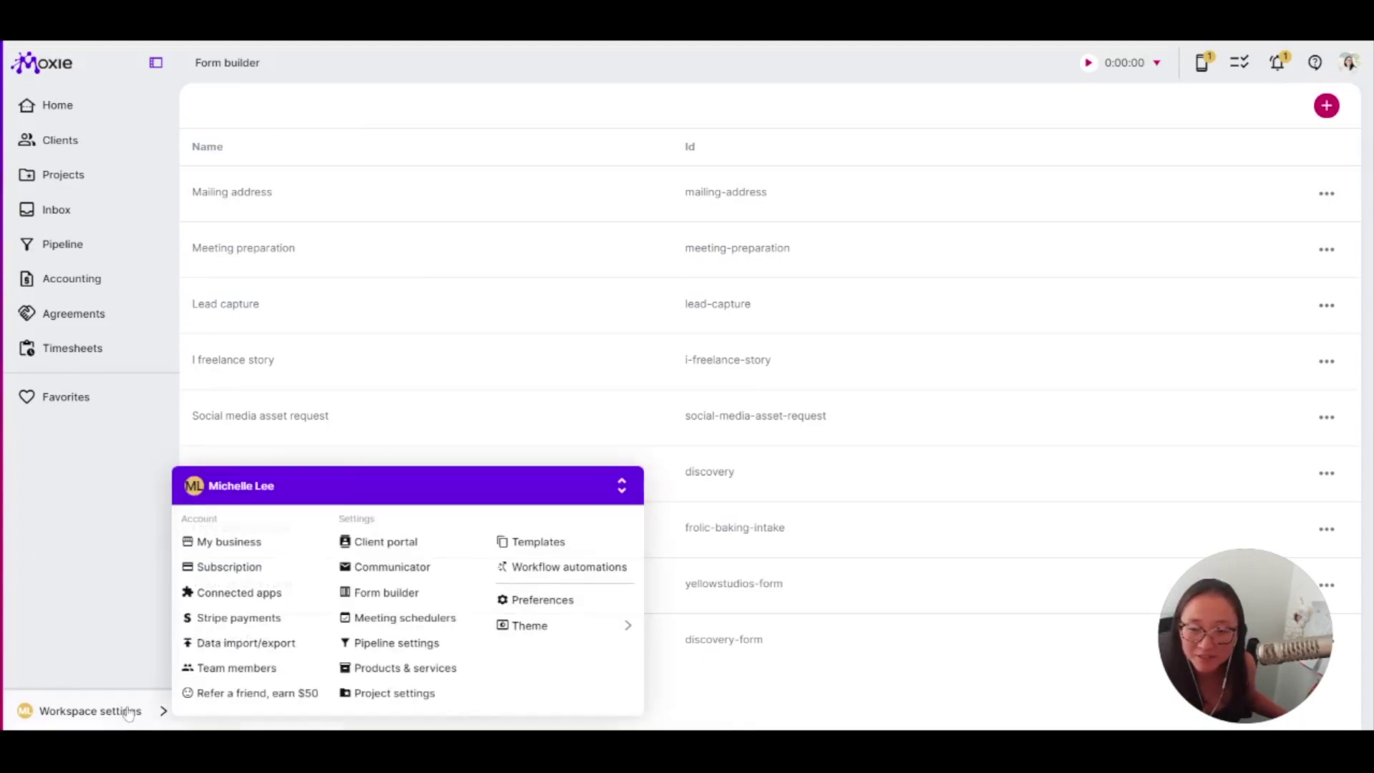
click(538, 573)
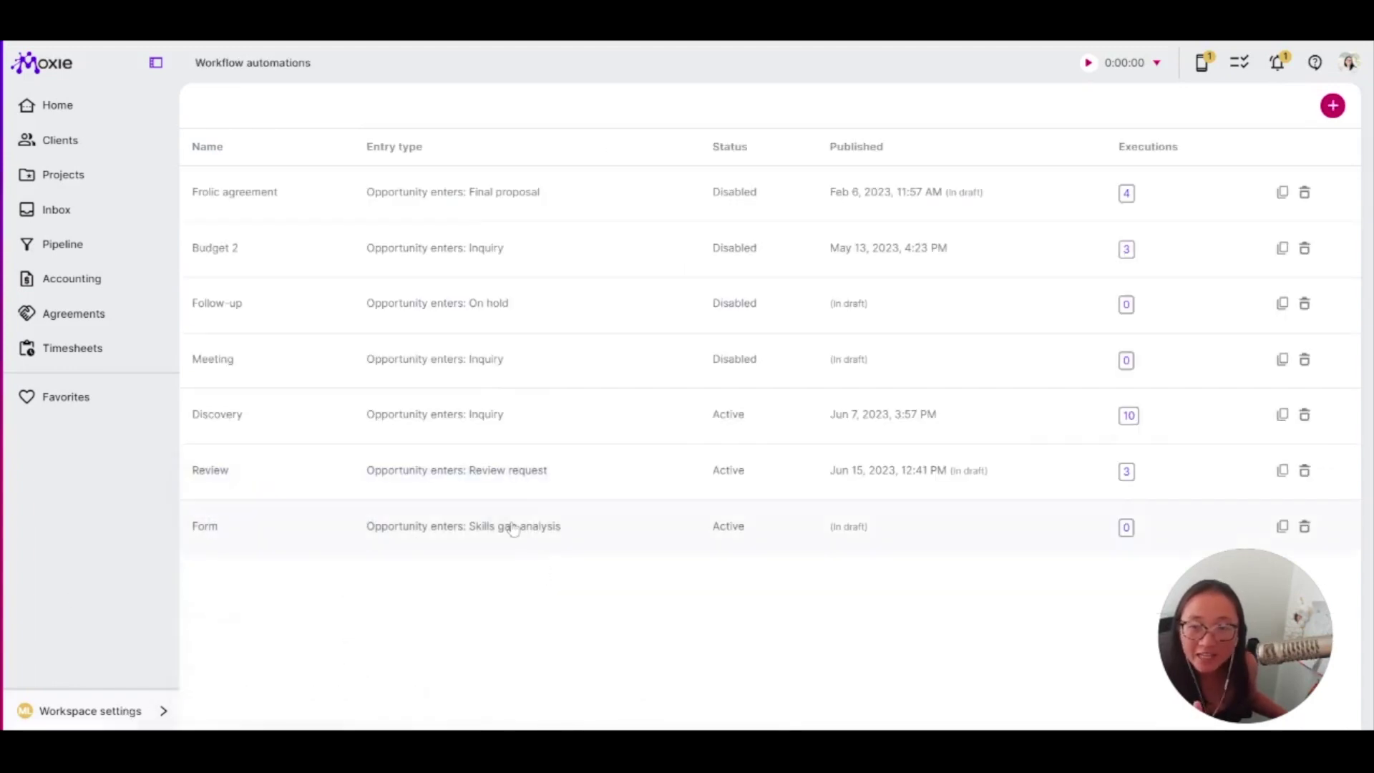
- Glance at the Discovery workflow, then open Budget 2 and drop a Decision step below Start
click(503, 421)
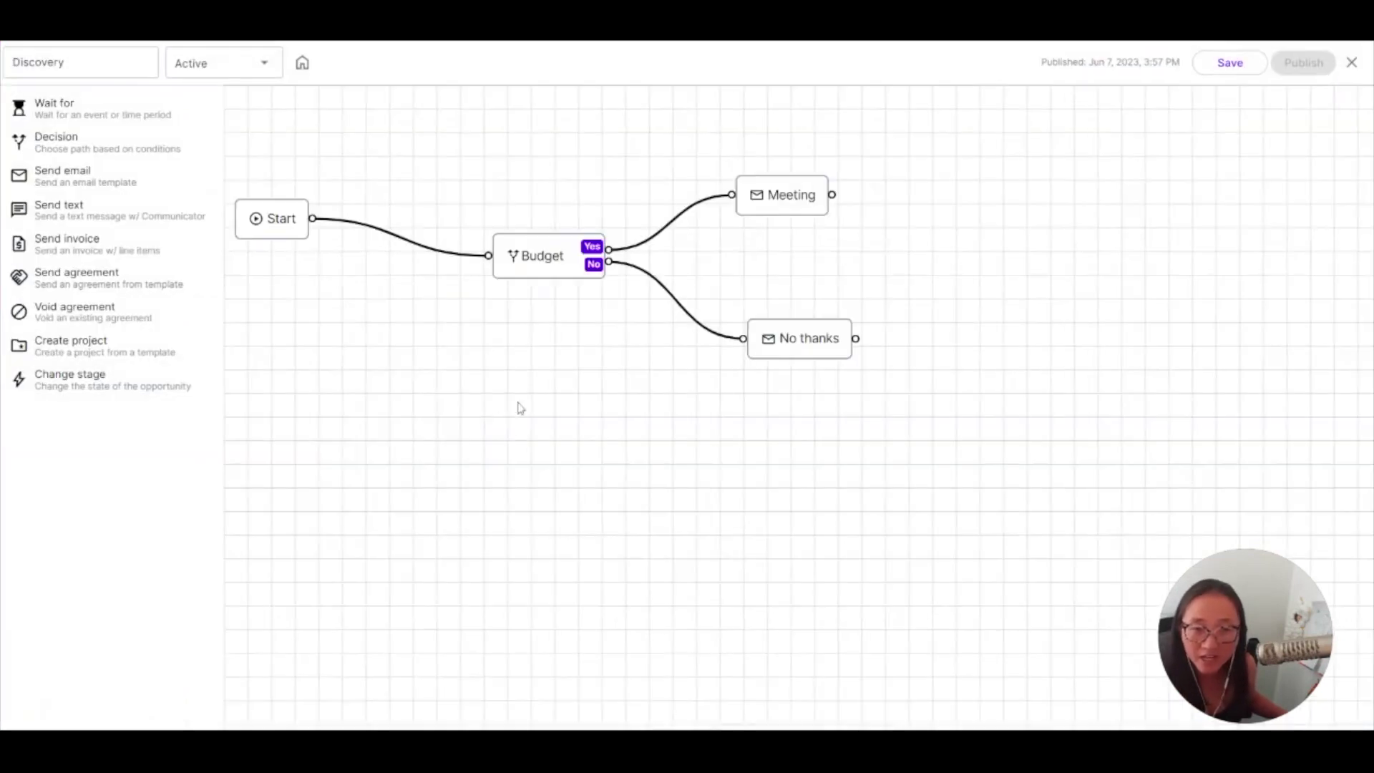
click(1352, 62)
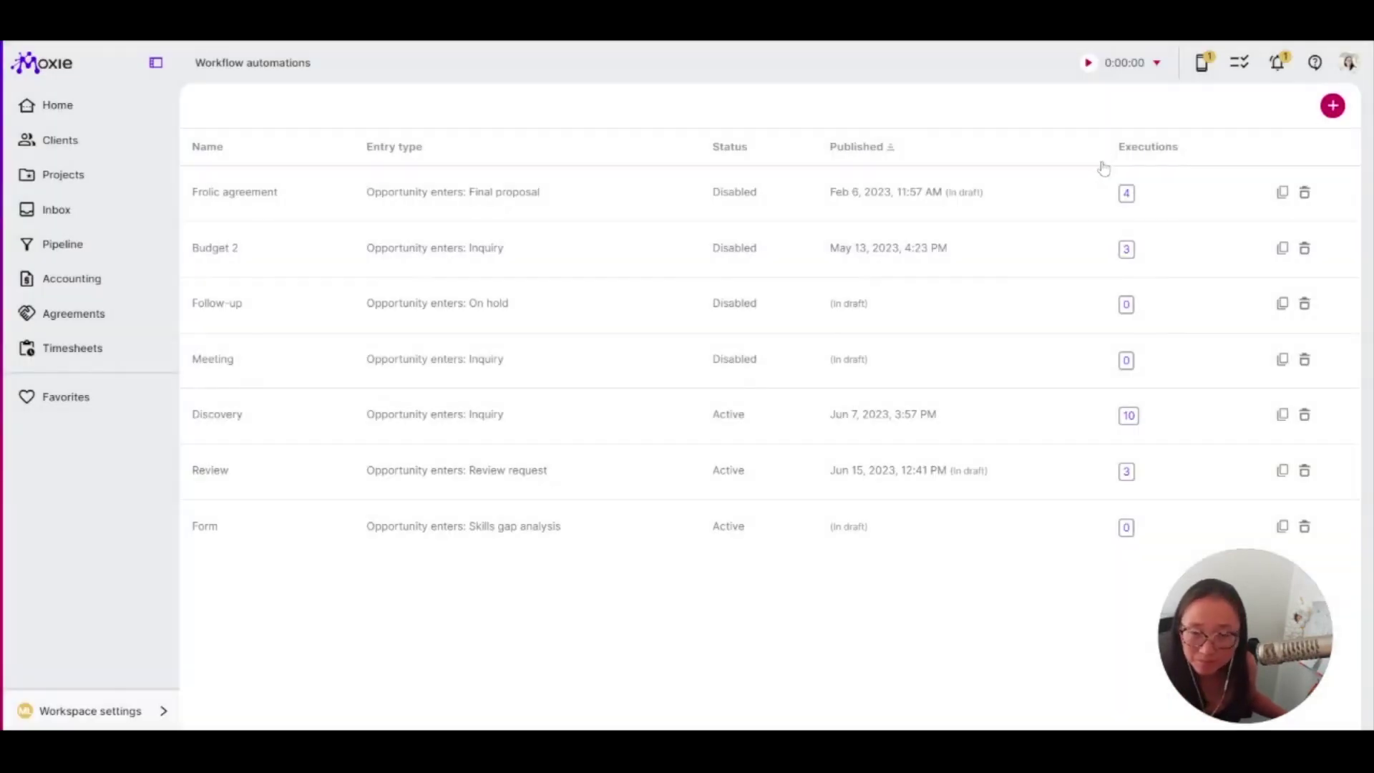
click(492, 248)
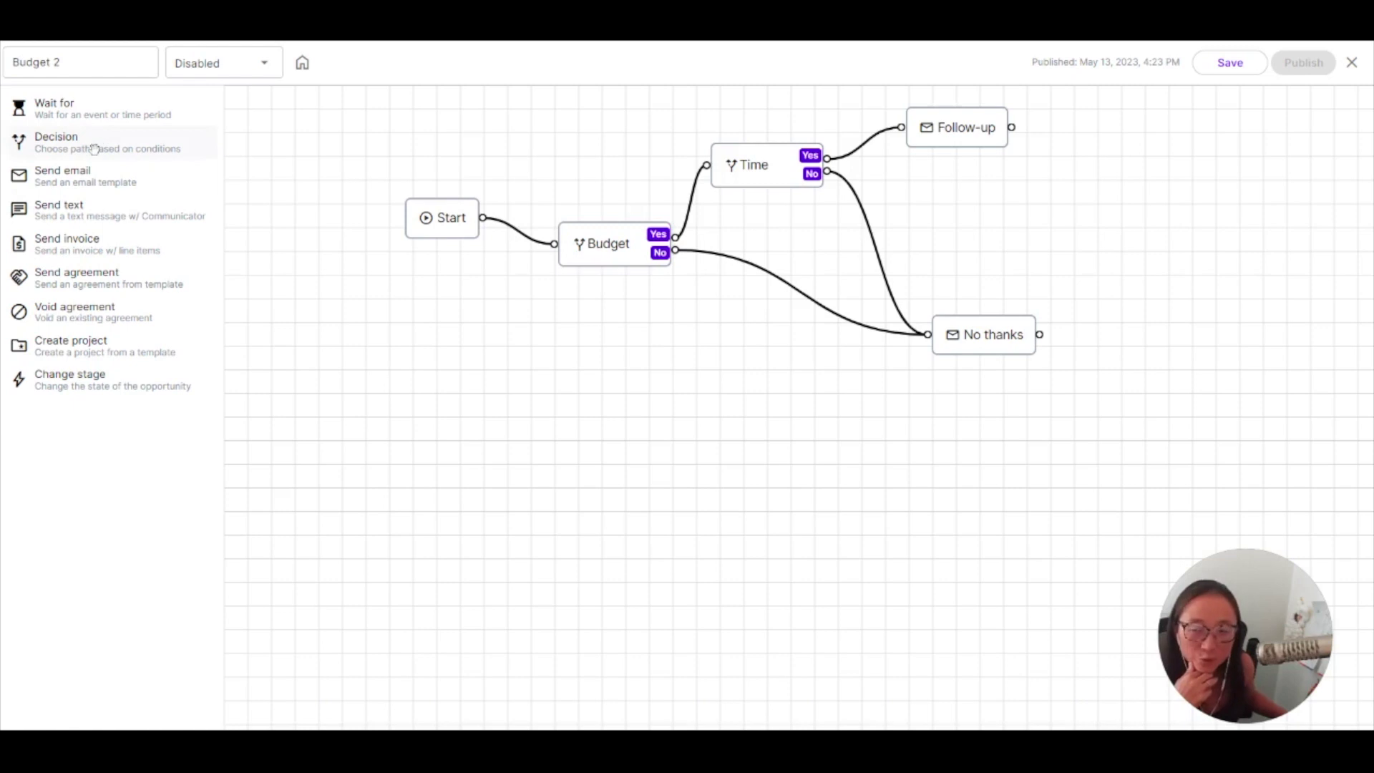
drag(74, 159, 468, 379)
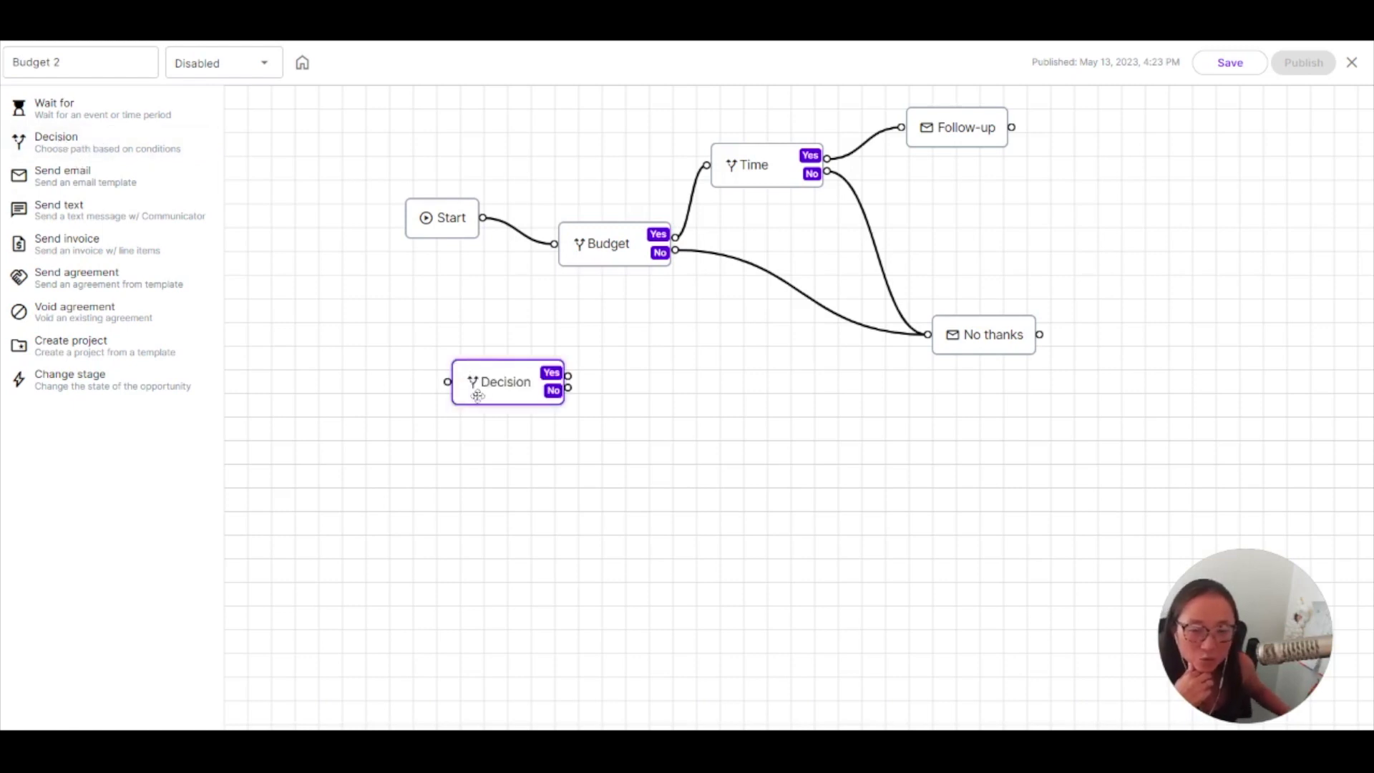
- Label the new decision Budget with a Form answers condition
click(510, 393)
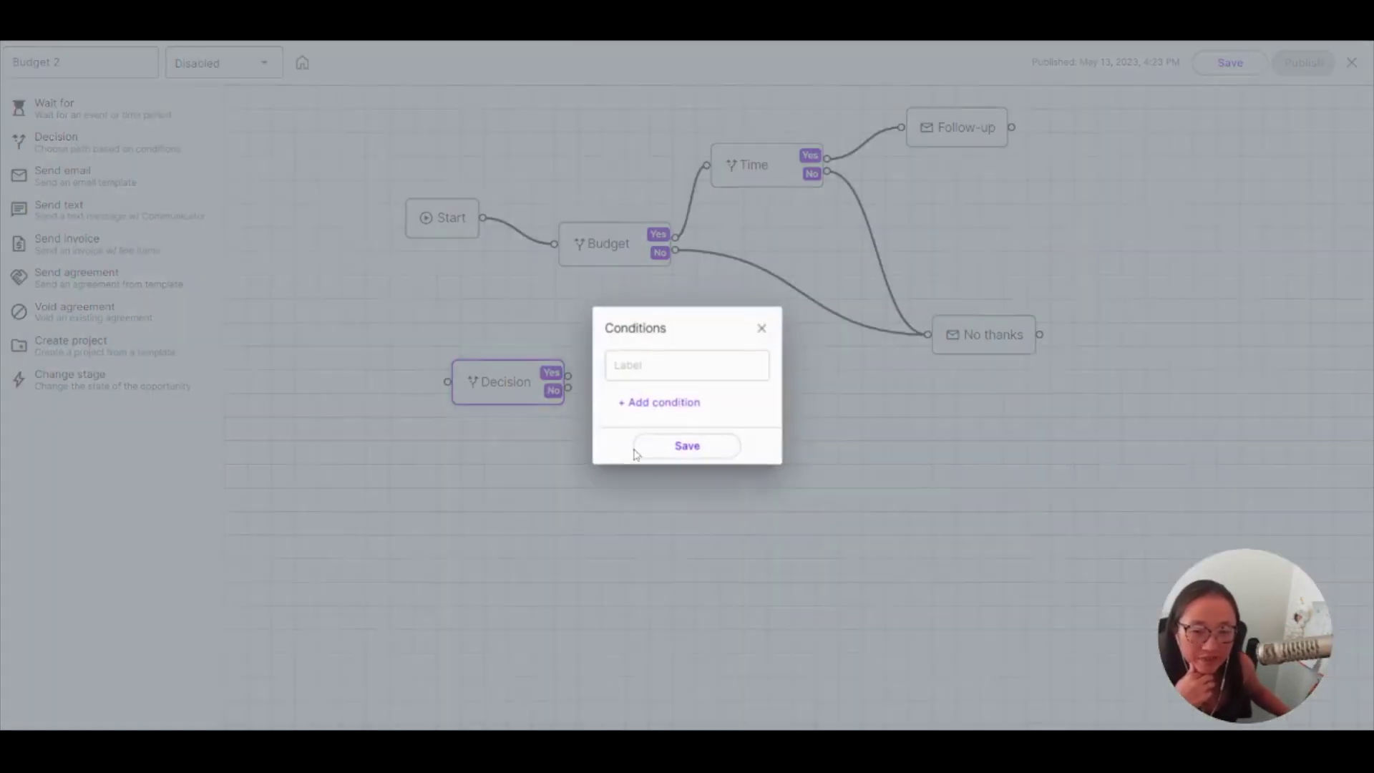
click(665, 403)
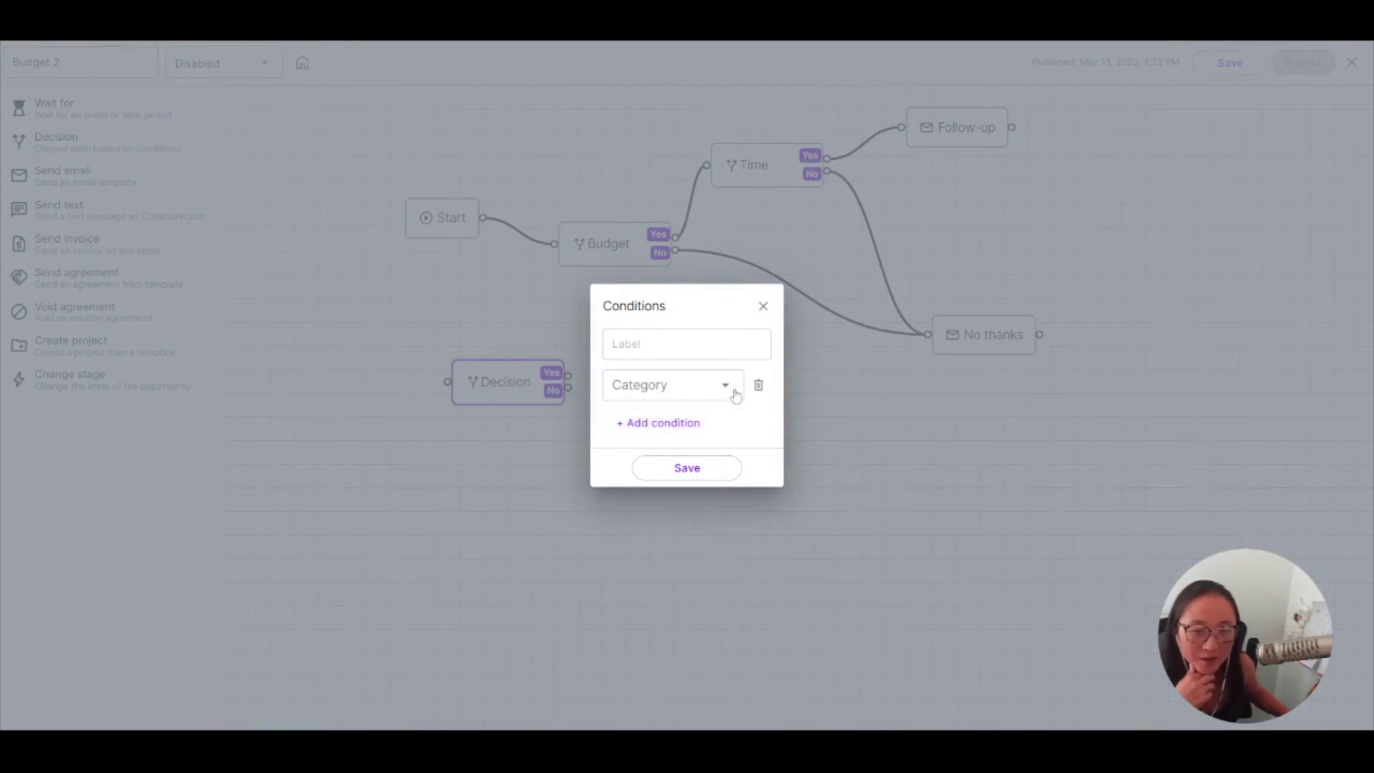
click(644, 343)
text(Budget)
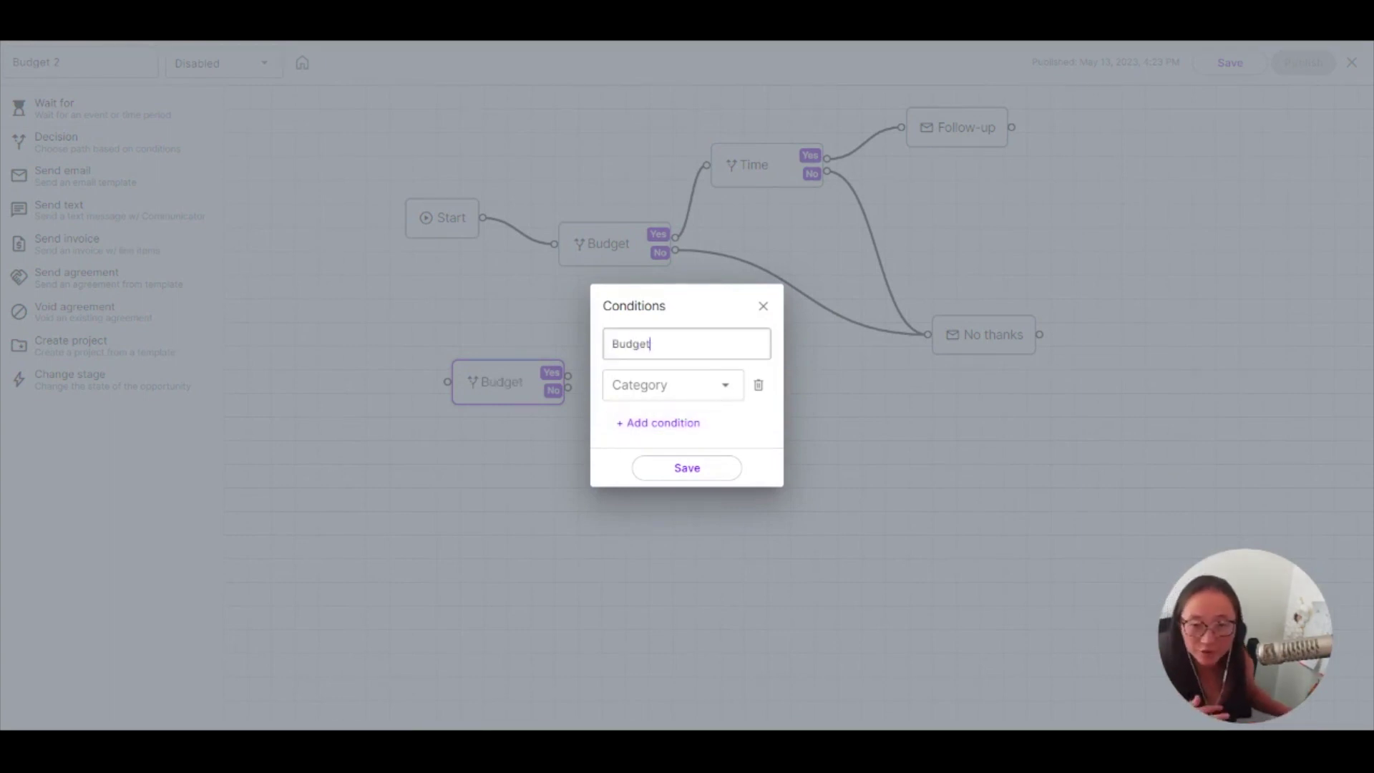
click(728, 391)
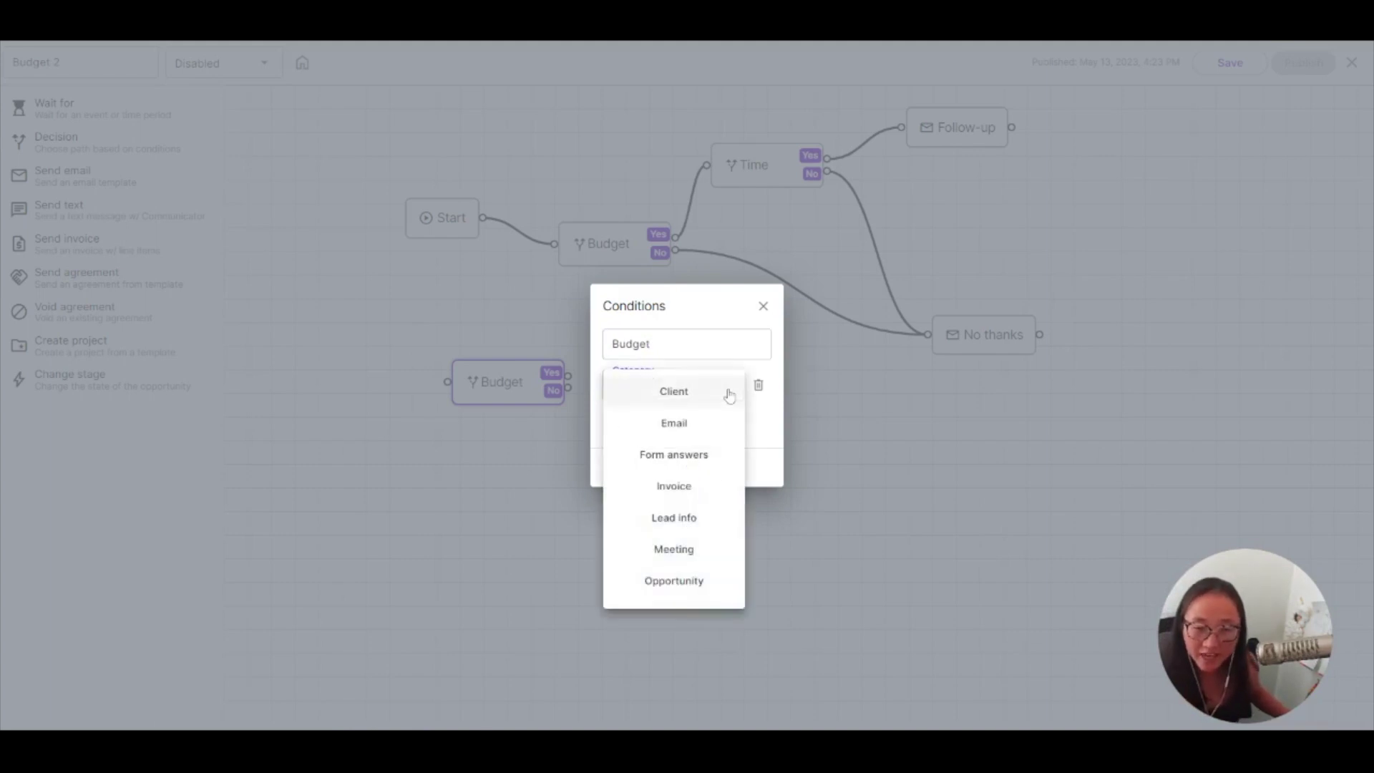
click(692, 464)
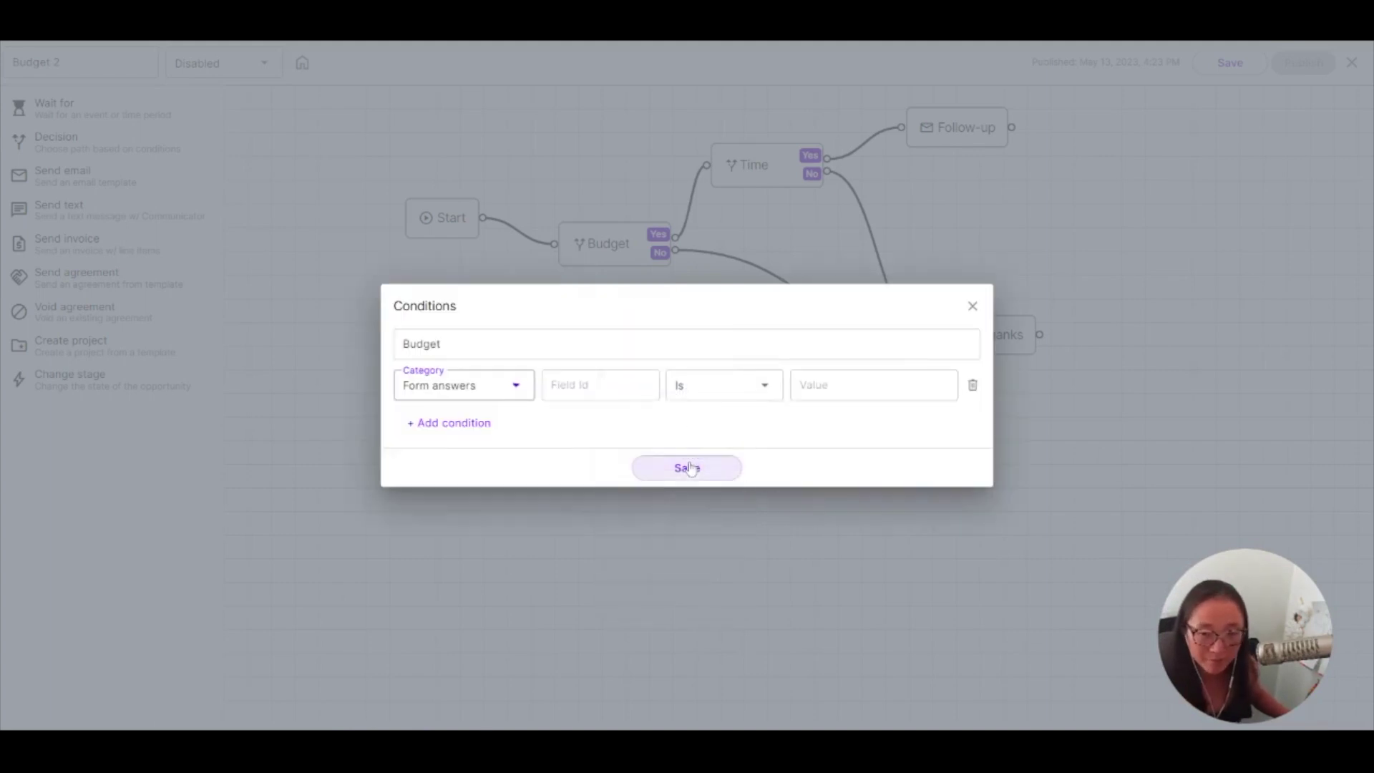
click(972, 306)
- Review the original Budget decision's $1000-$1500 and More than $1500 conditions and save
click(615, 244)
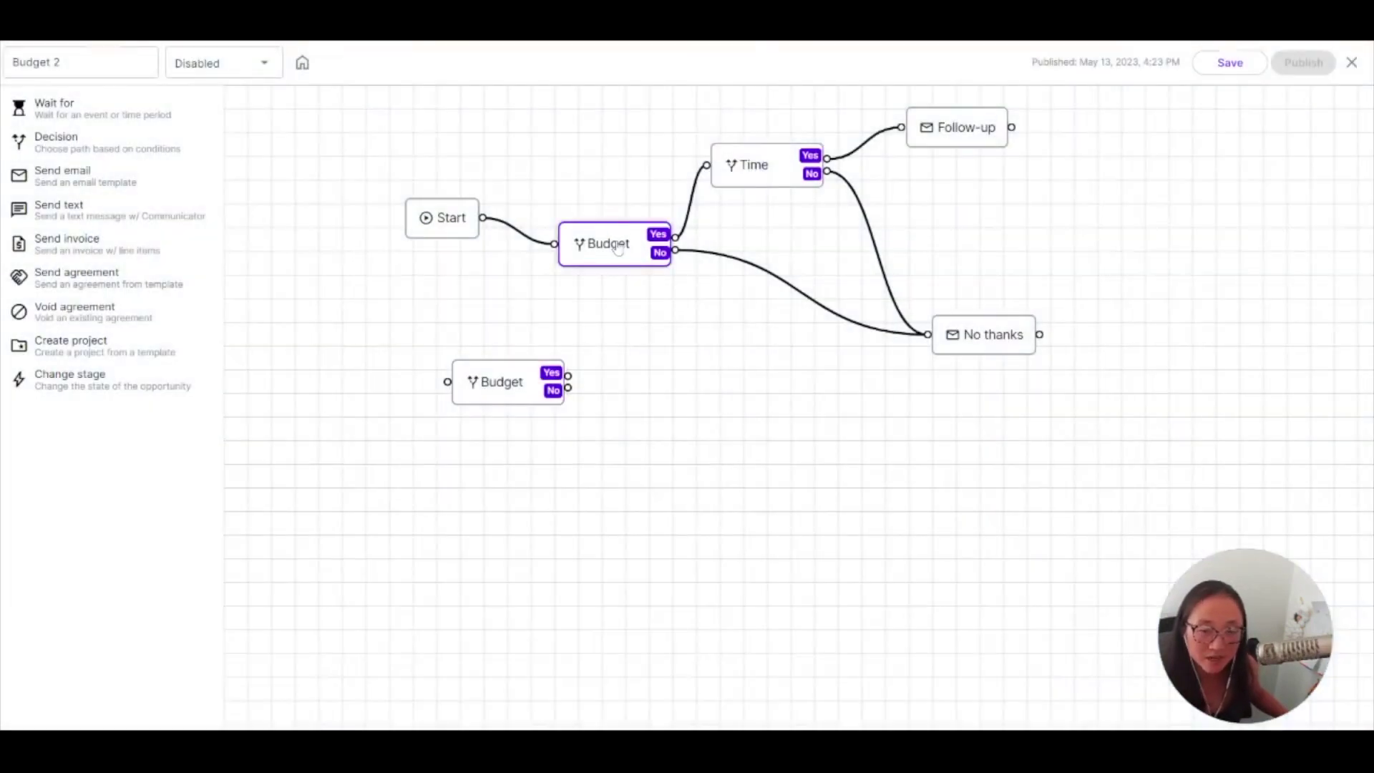
double_click(614, 240)
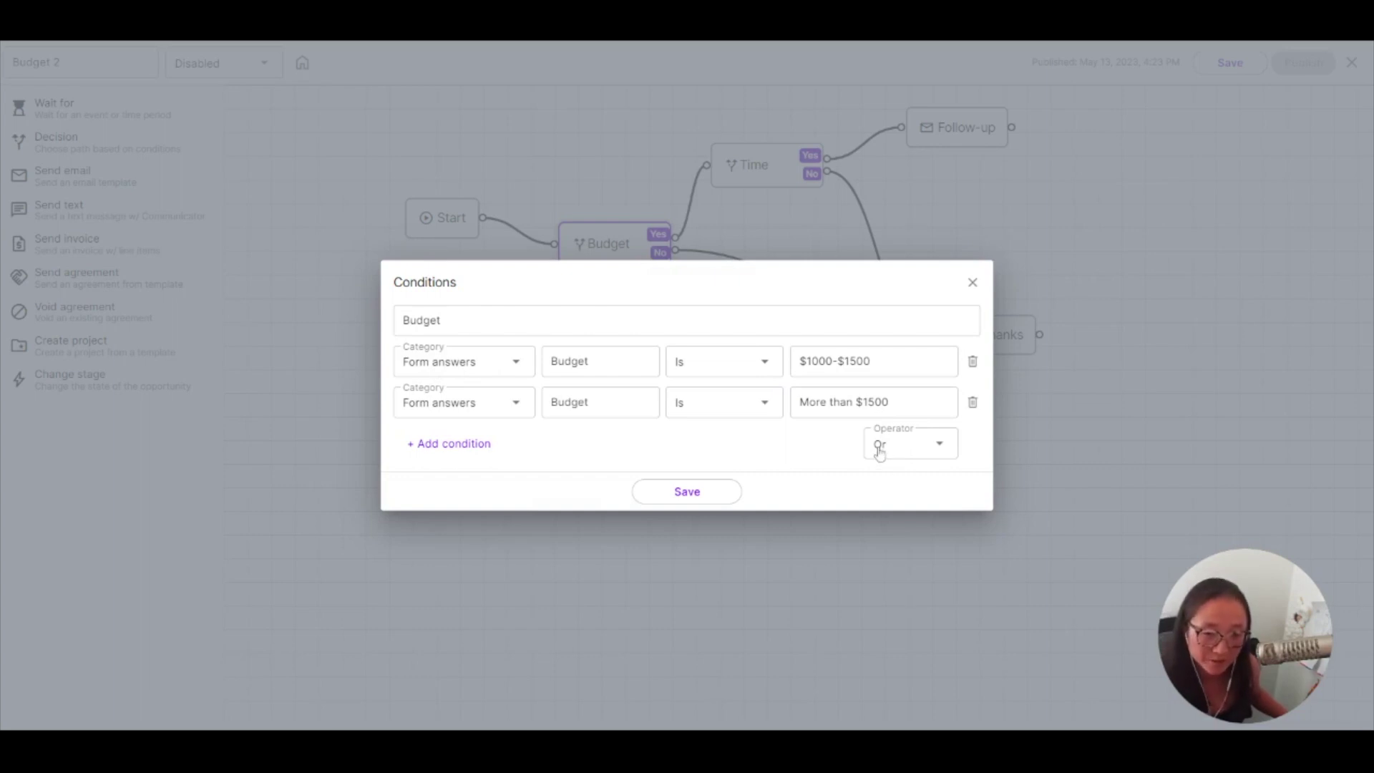
click(707, 494)
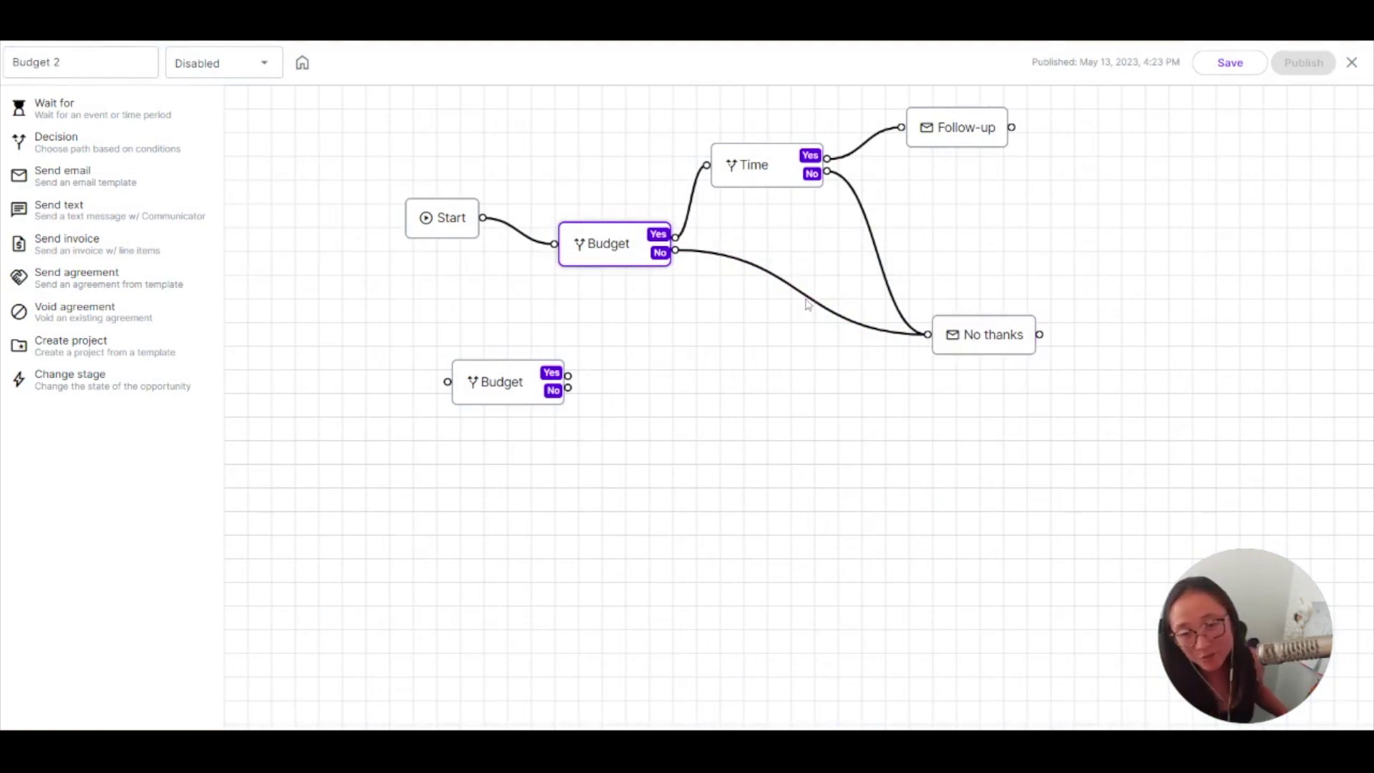
- In the Time decision, remove the 2-6 weeks and More than 6 weeks rows and rename Time to Length
click(768, 169)
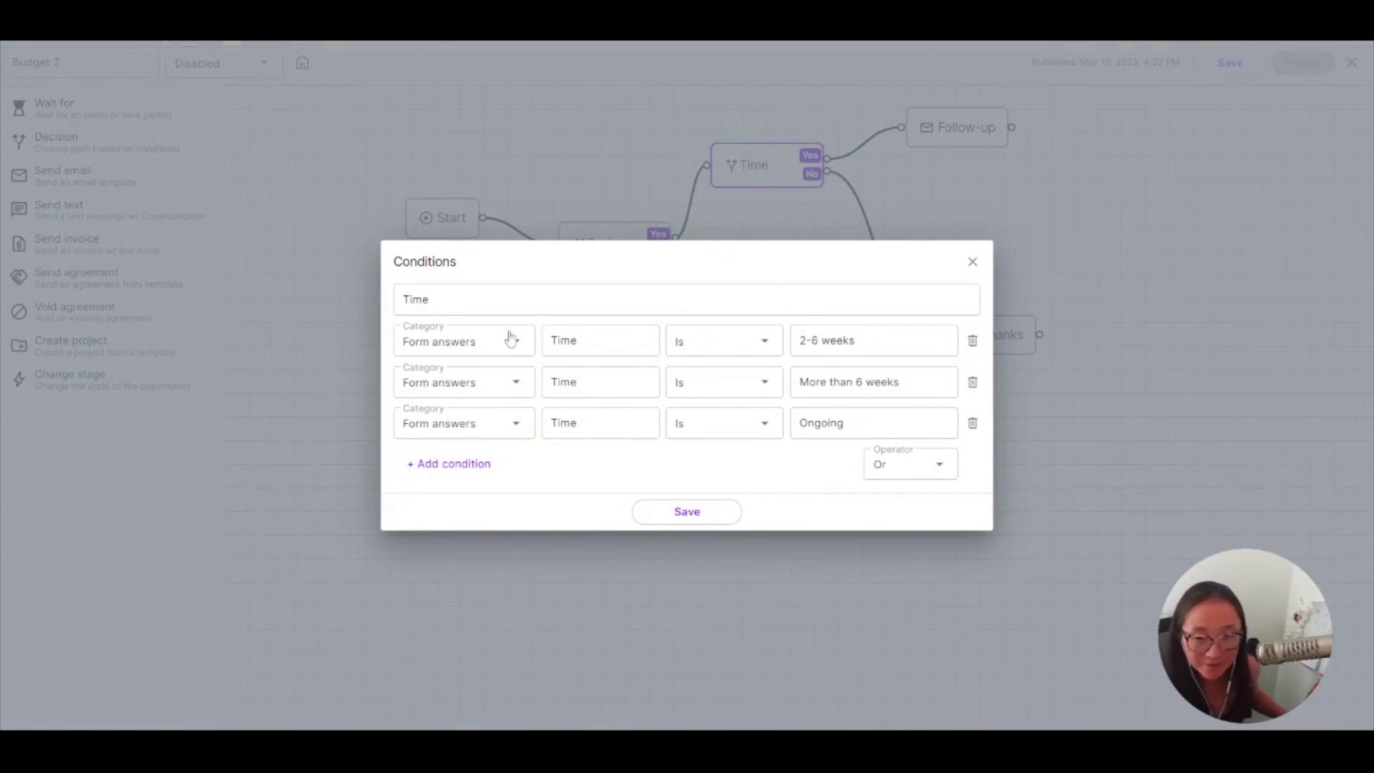
click(972, 340)
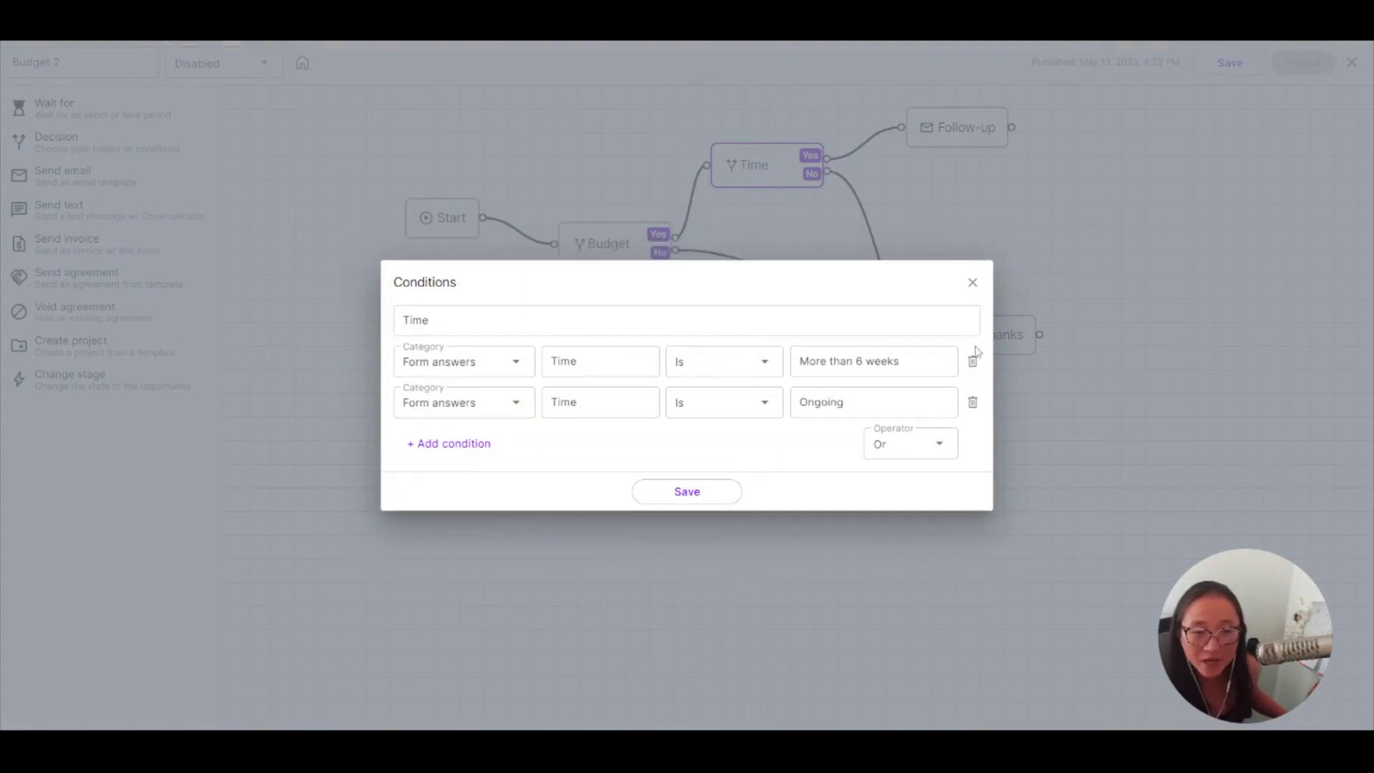
click(973, 362)
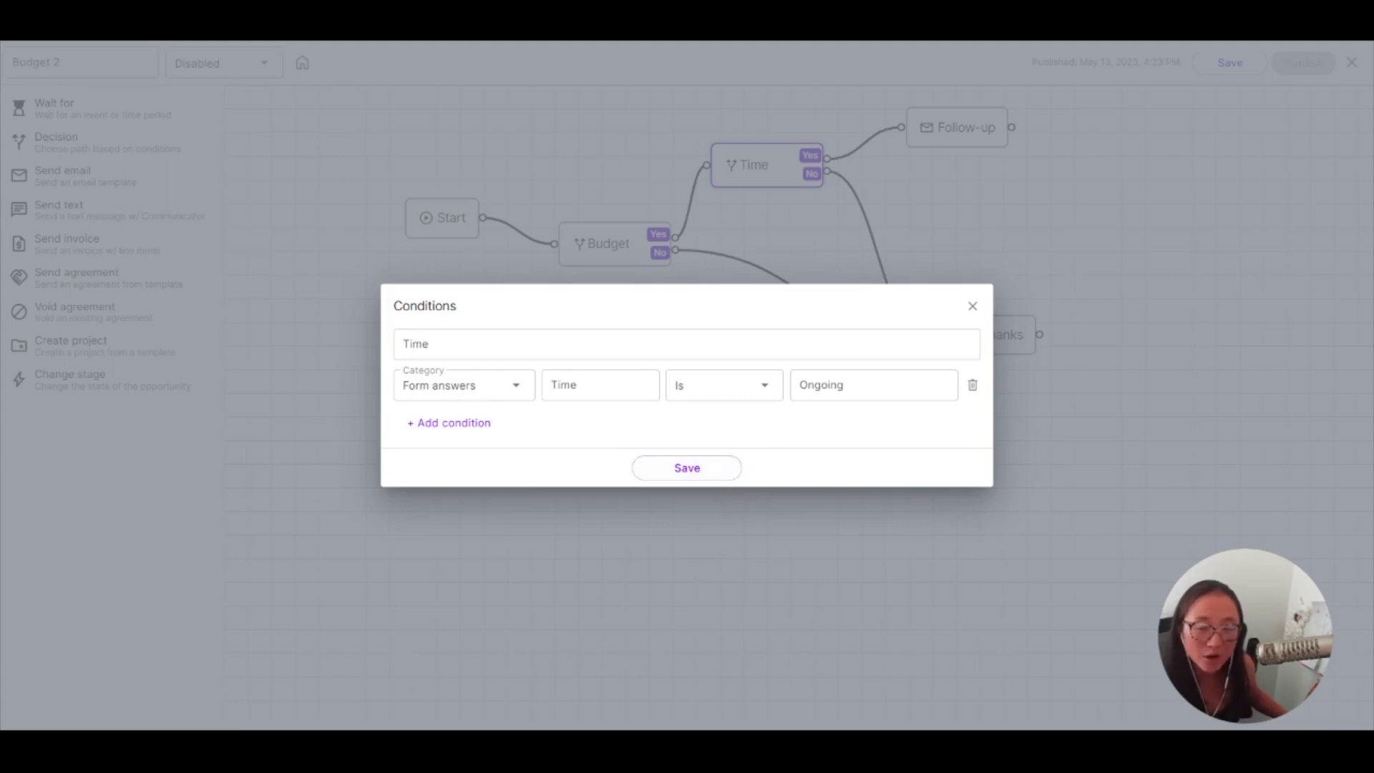
double_click(607, 390)
text(Le)
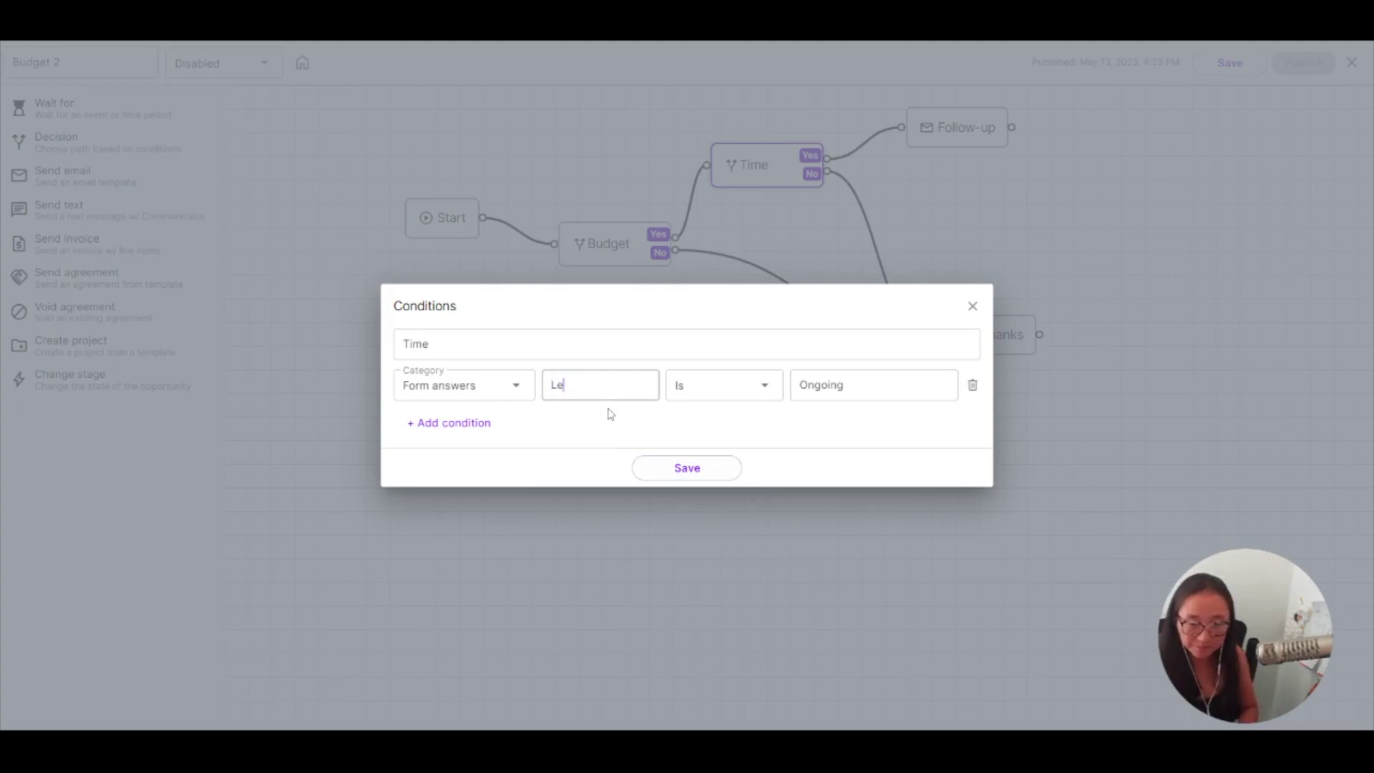
text(ngth)
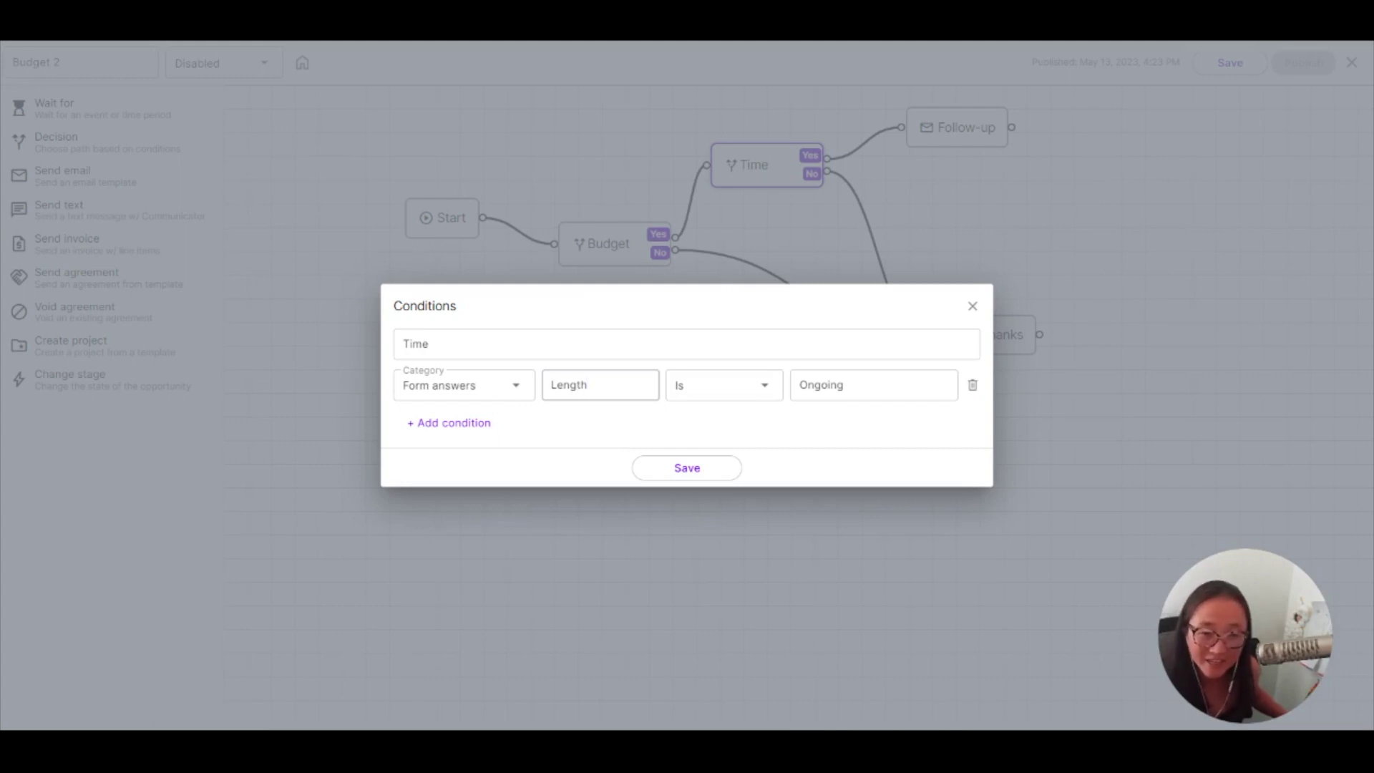
click(686, 465)
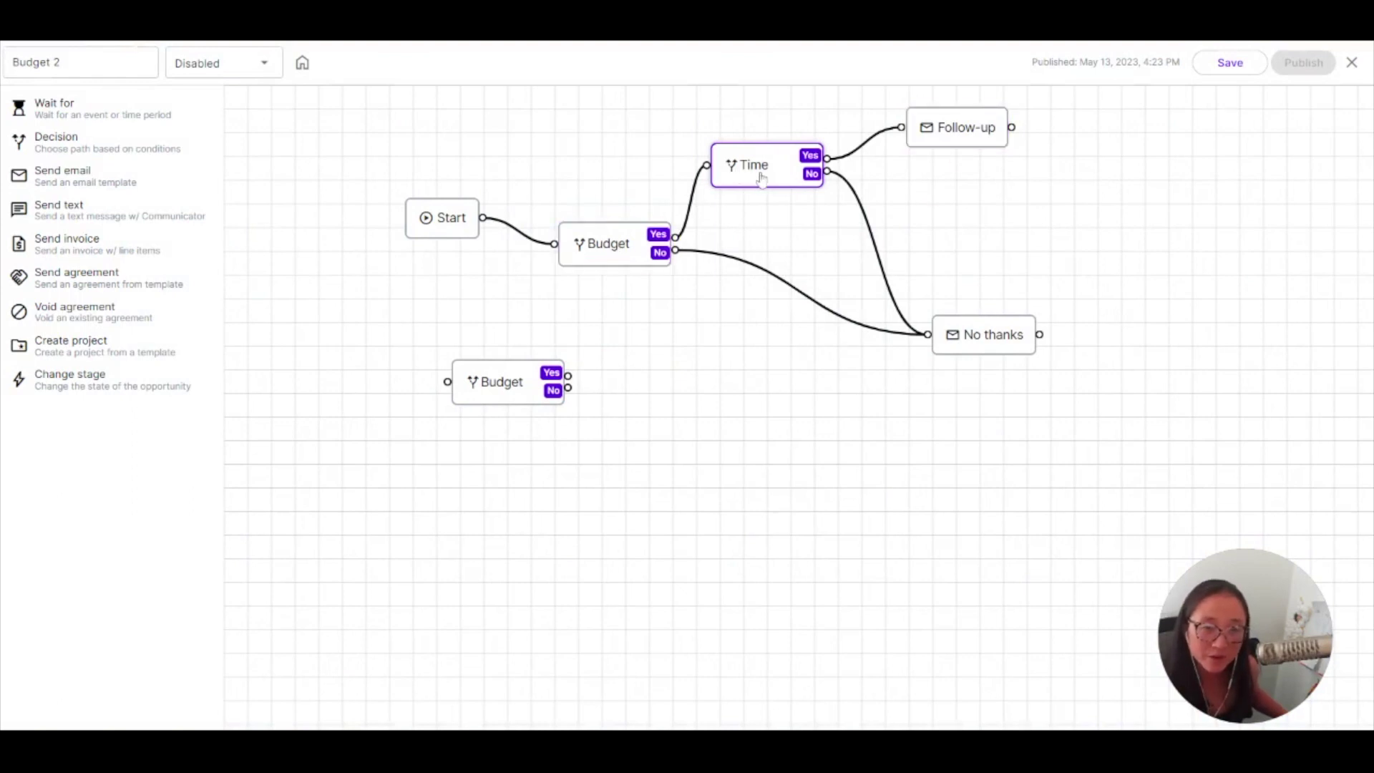
click(955, 136)
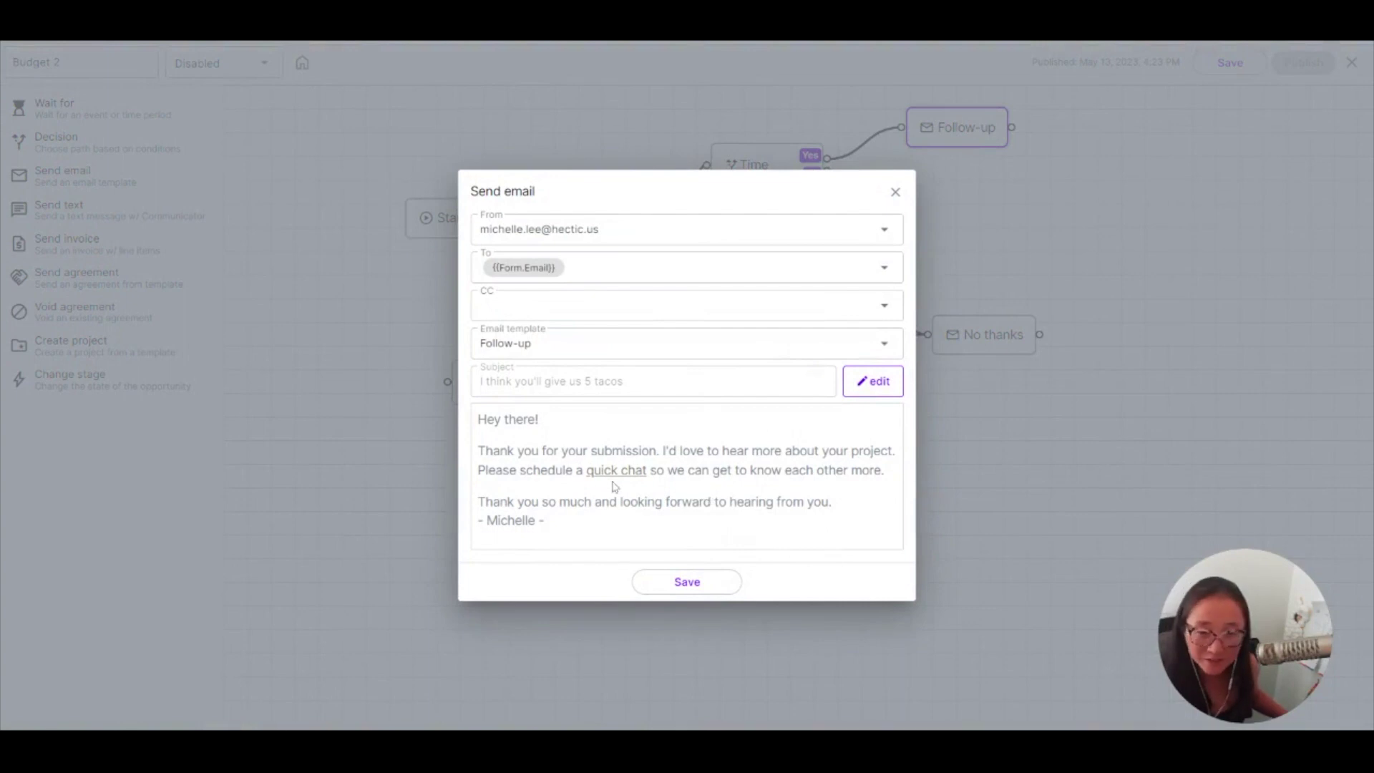
click(896, 194)
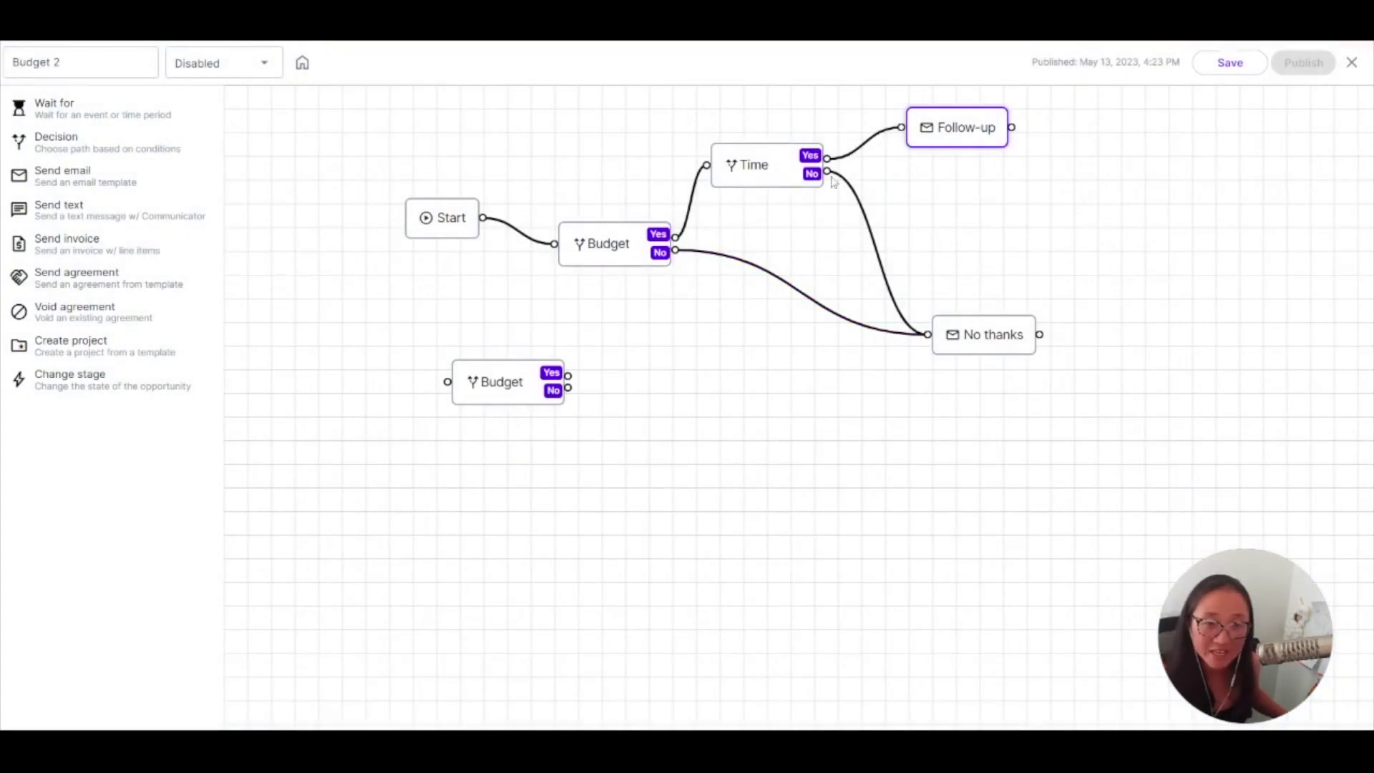
click(971, 348)
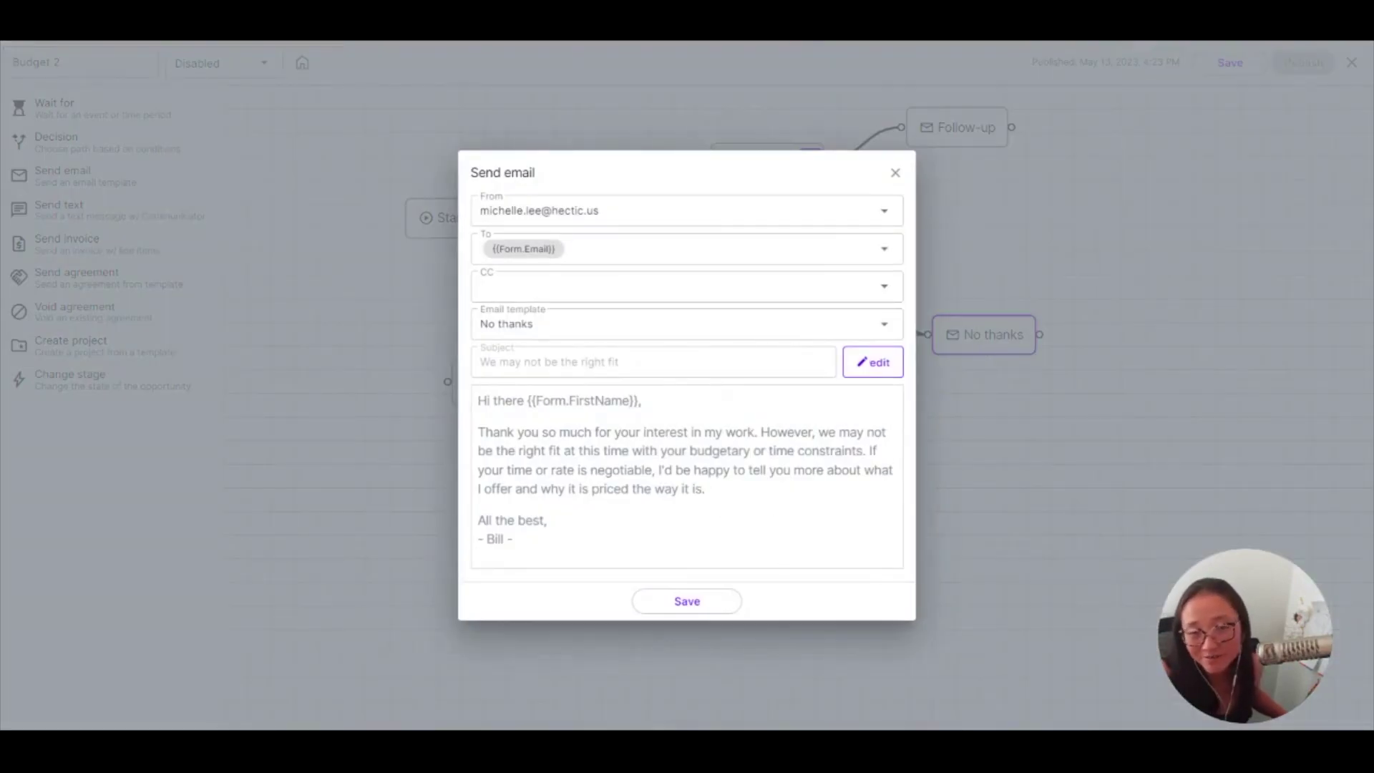
click(896, 174)
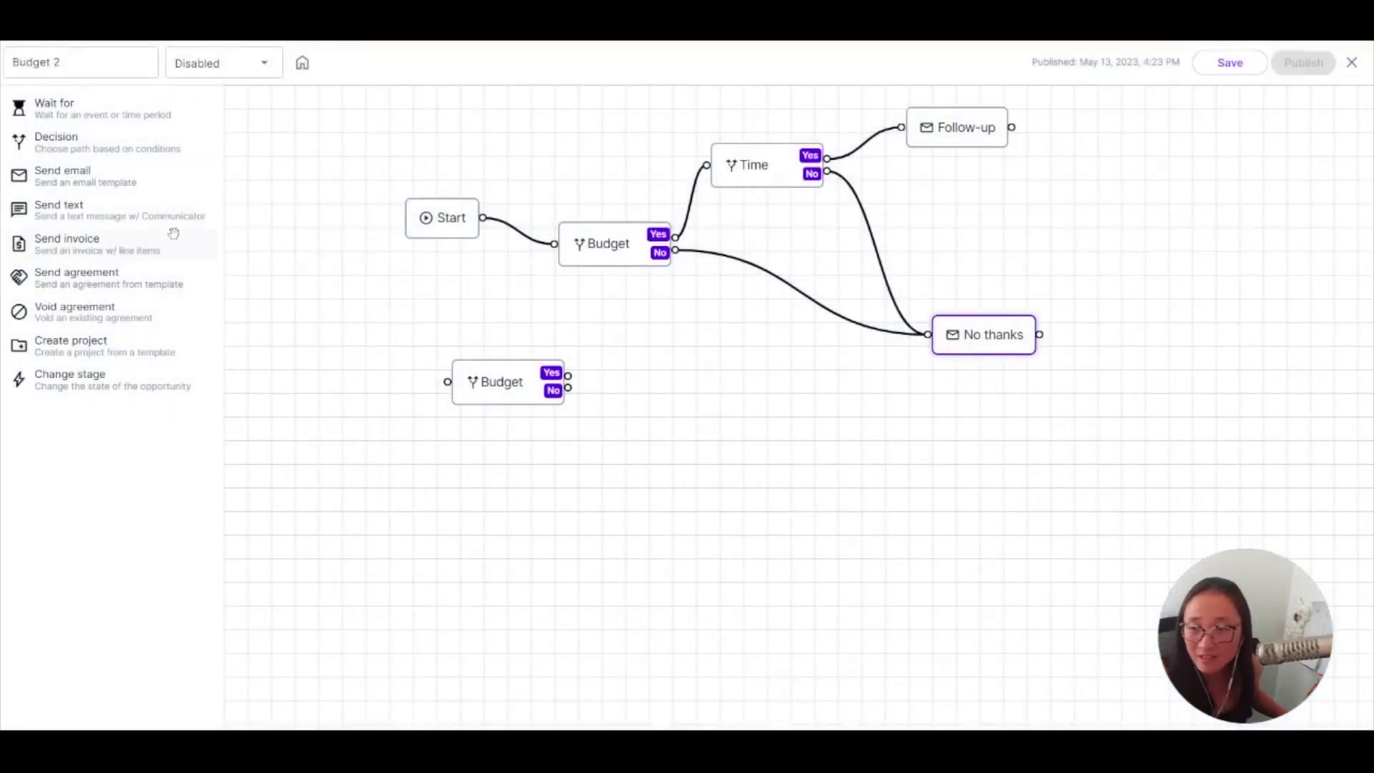
- Add a Change stage step set to Lost and connect the No thanks email to it
drag(76, 384, 1117, 358)
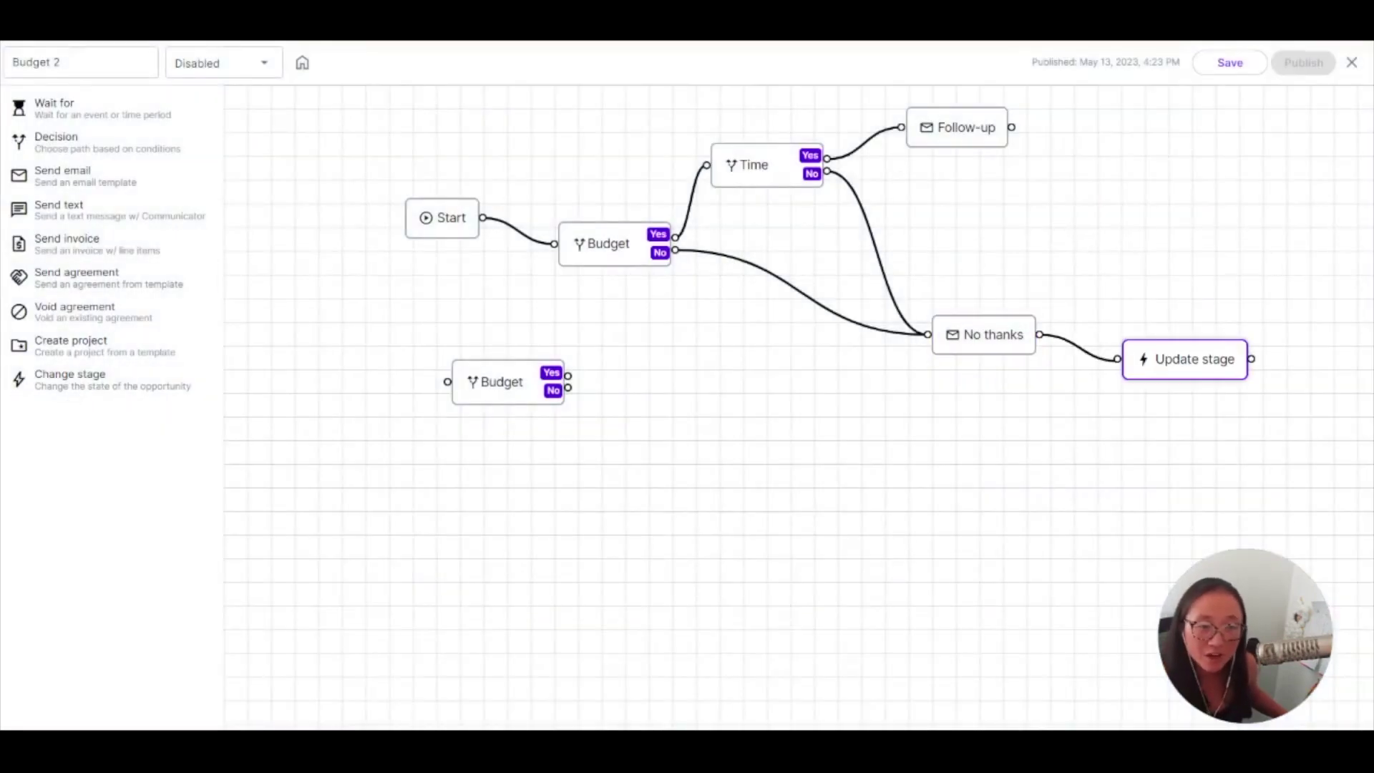
click(1181, 361)
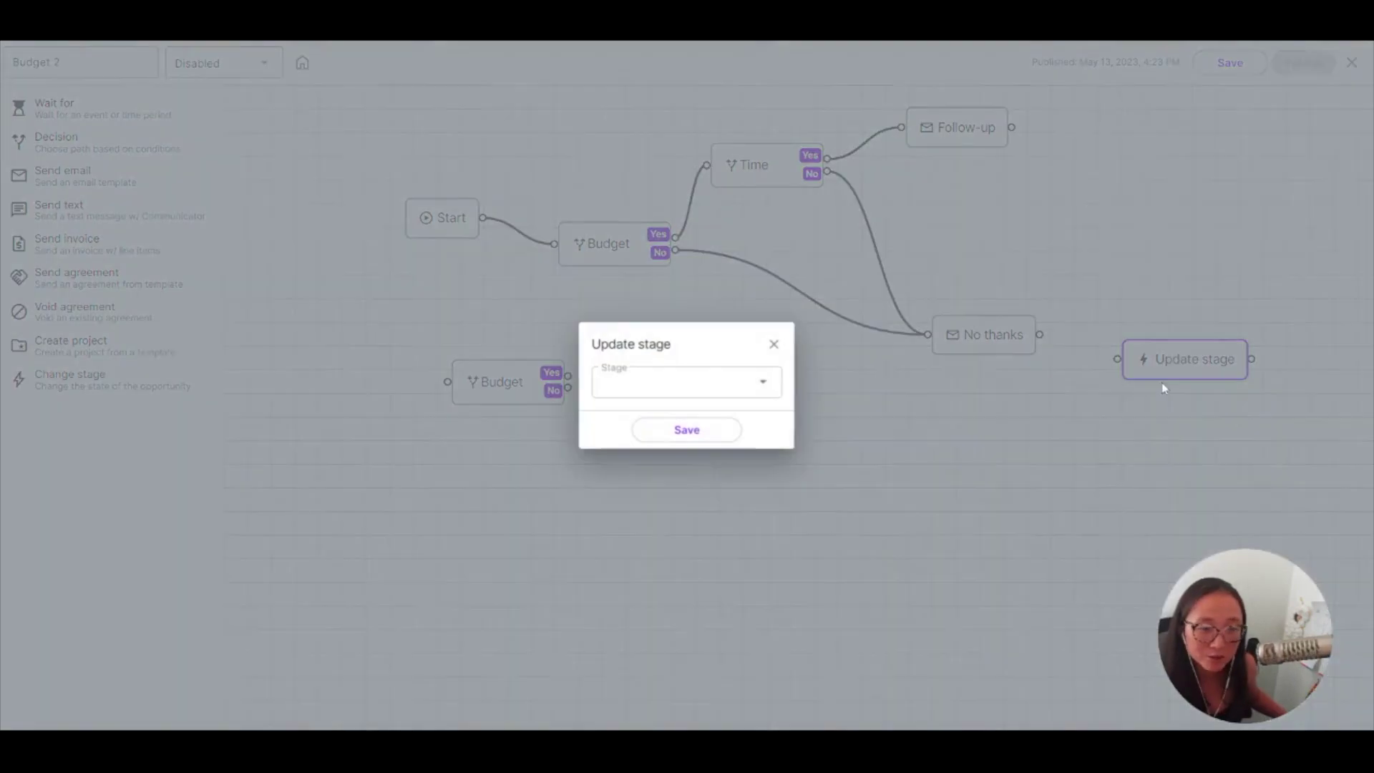
click(765, 382)
scroll(716, 566, down, 1)
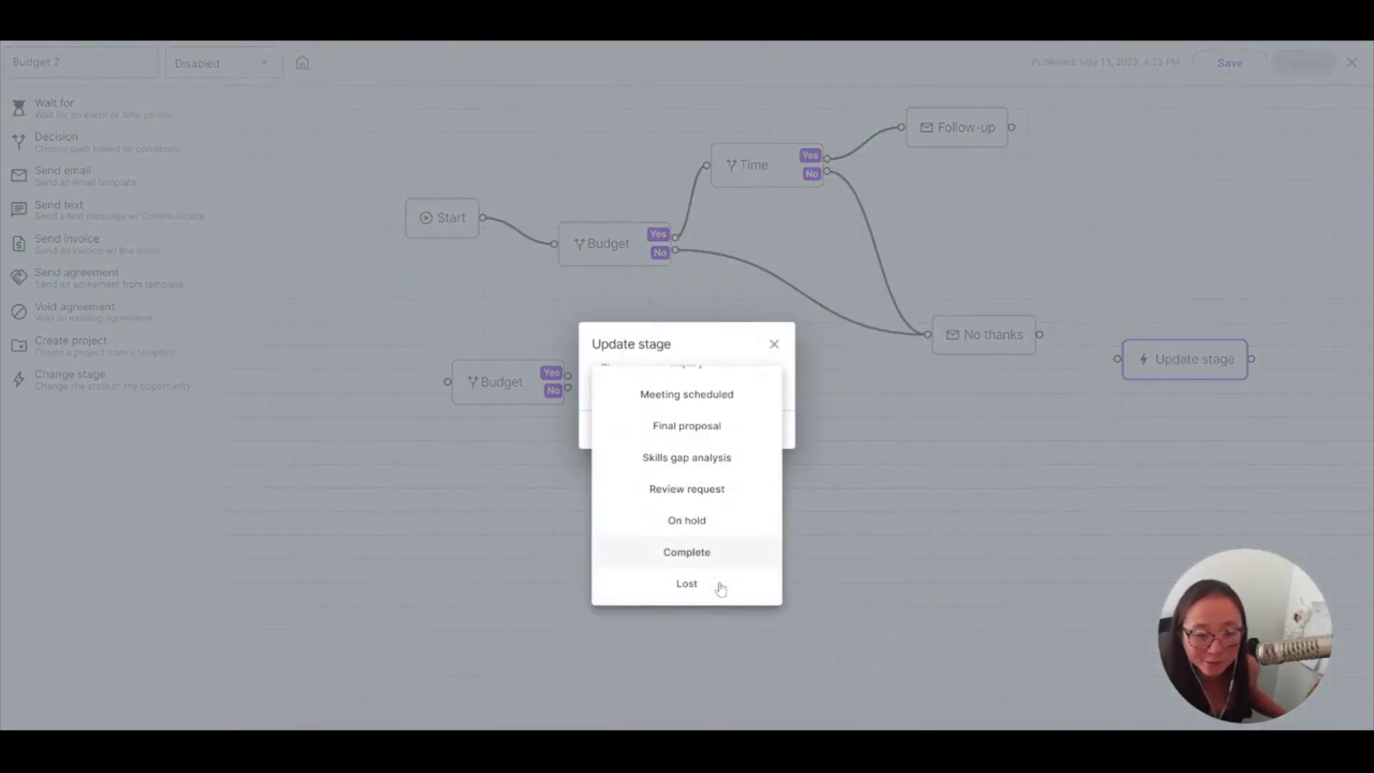
click(717, 584)
click(723, 430)
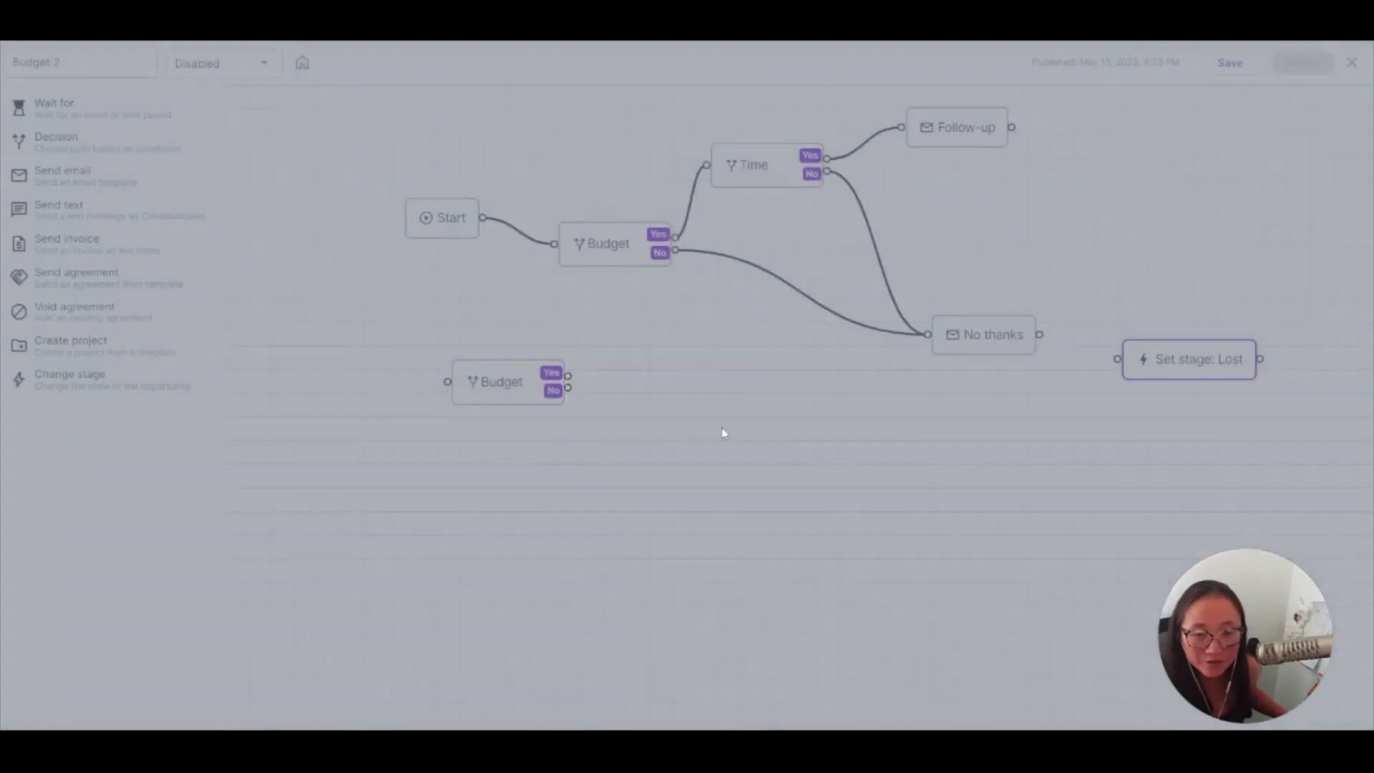
drag(1040, 334, 1117, 358)
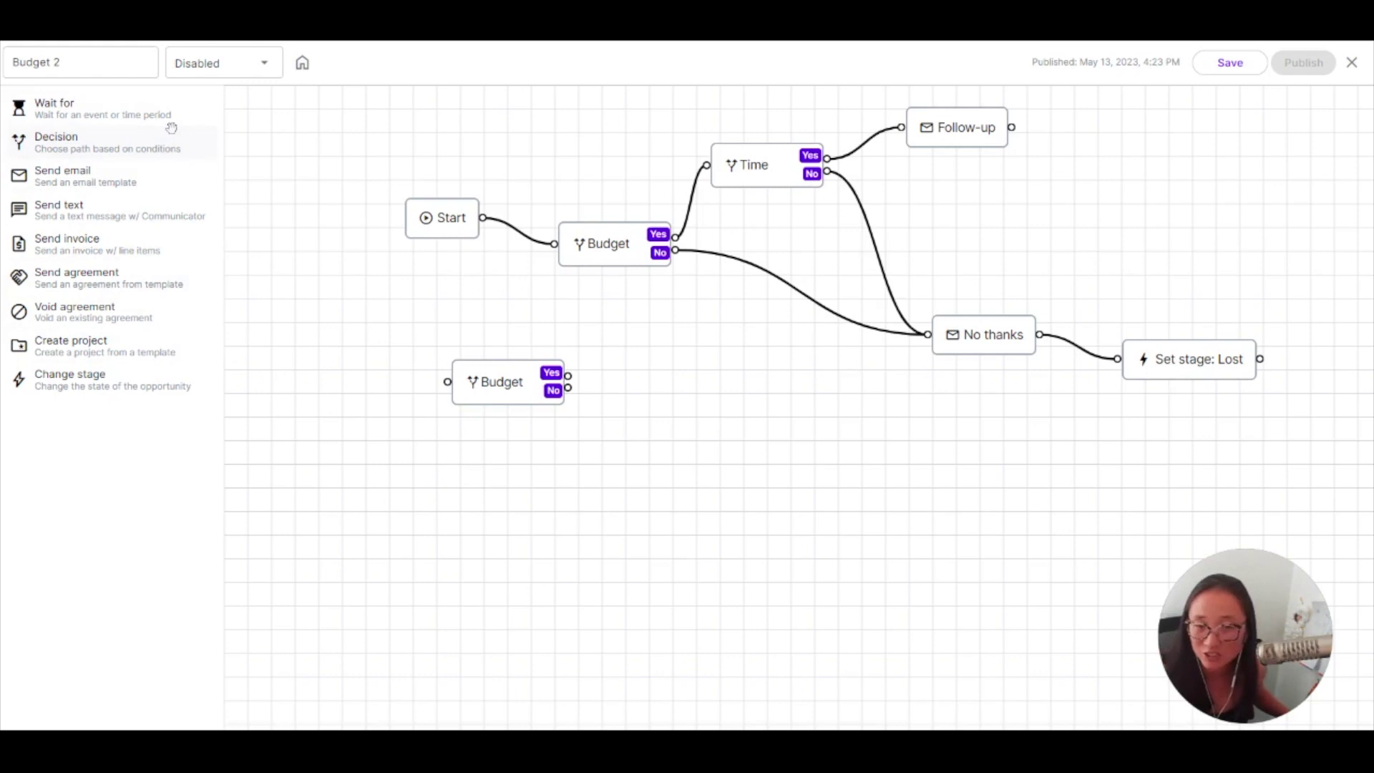
- Delete the unconnected Budget decision and close the Budget 2 workflow editor
click(504, 387)
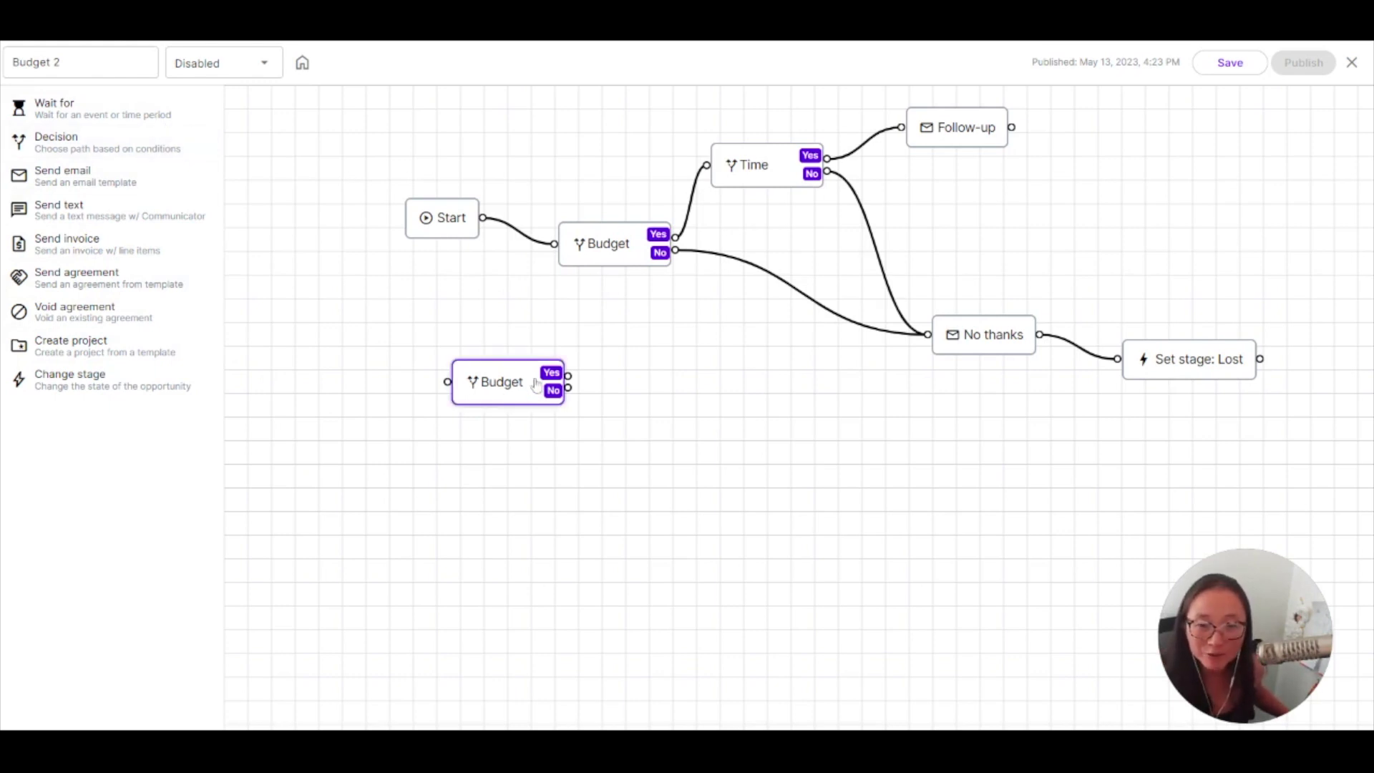
click(563, 361)
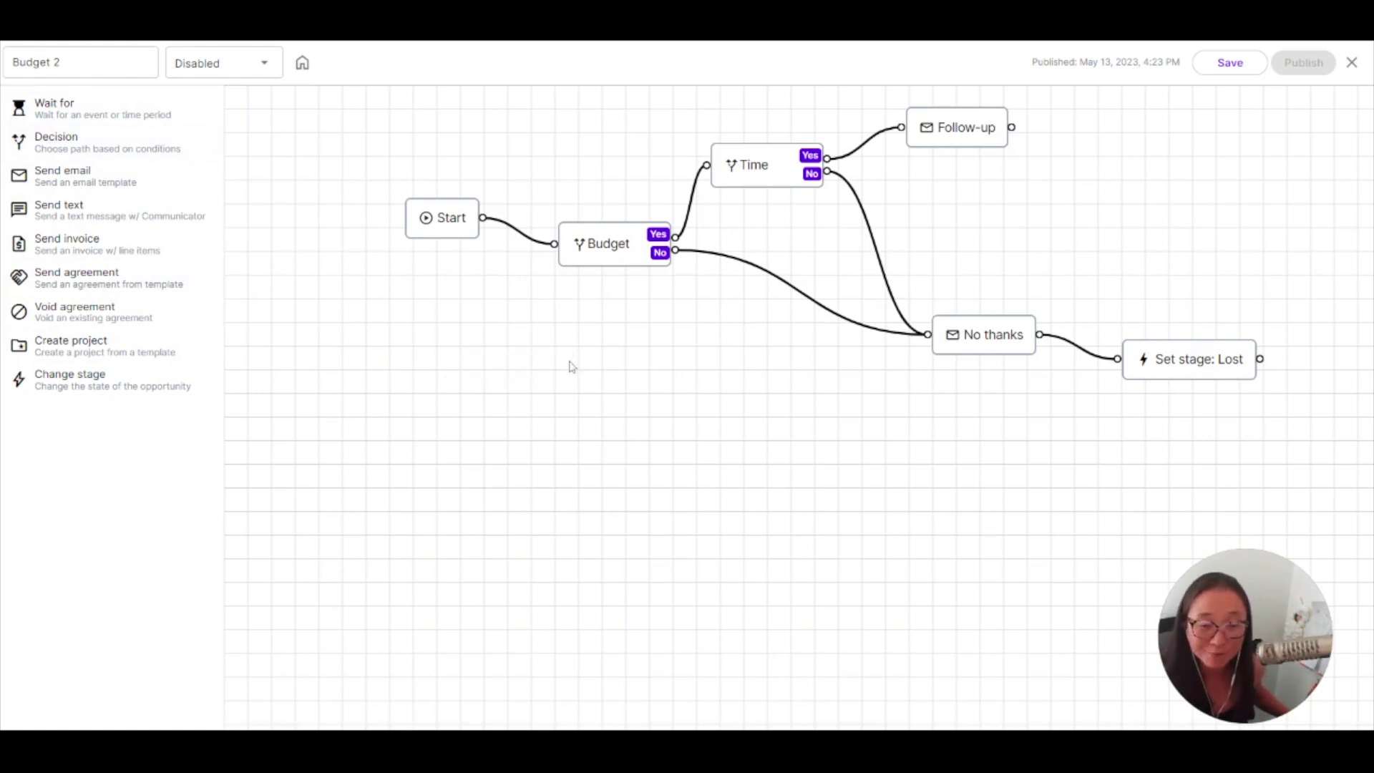
click(1352, 64)
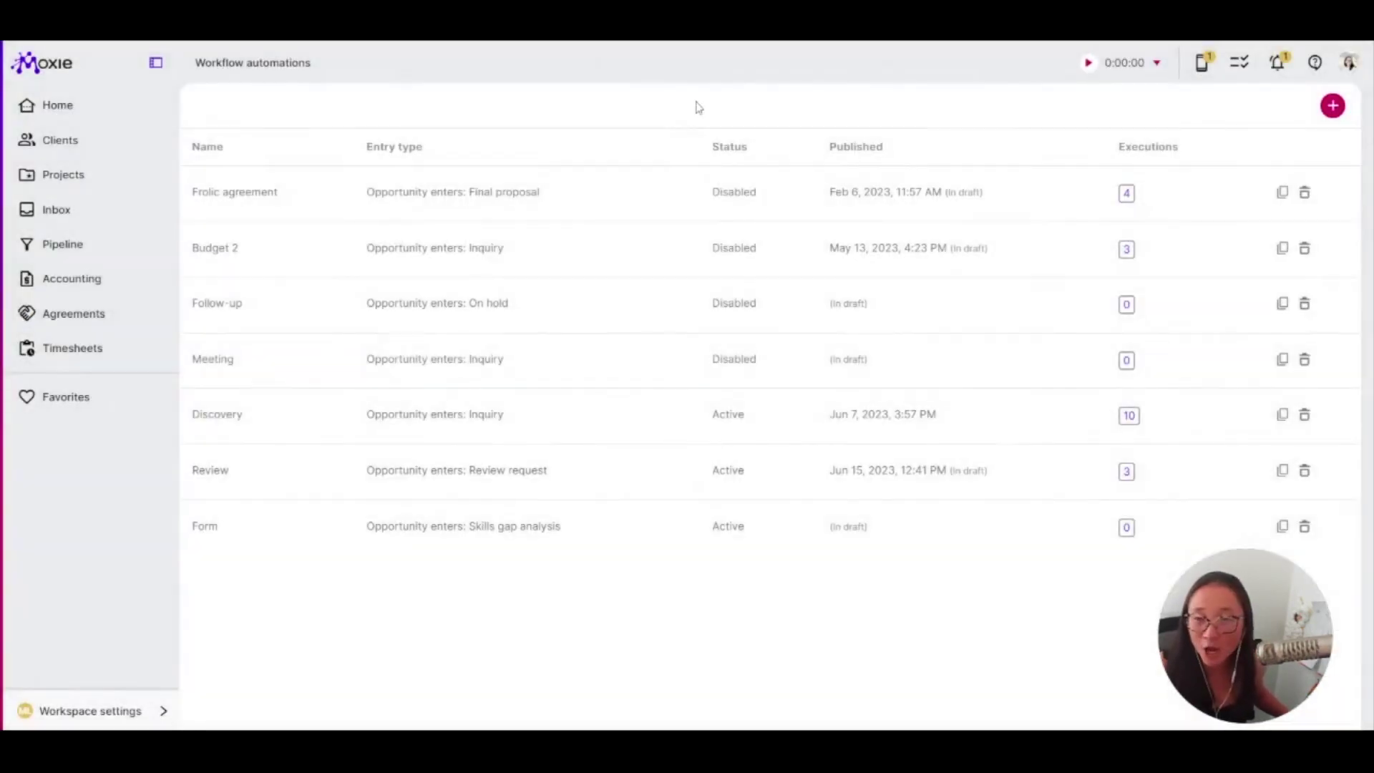